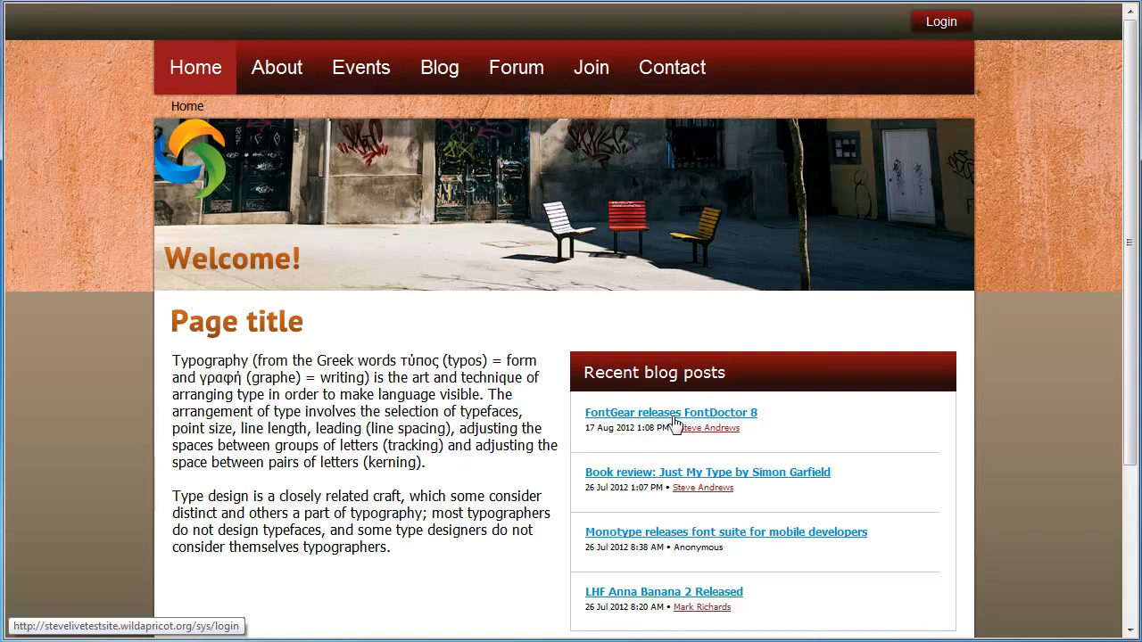
- Sign in to the admin area with the administrator's e-mail and password
click(945, 25)
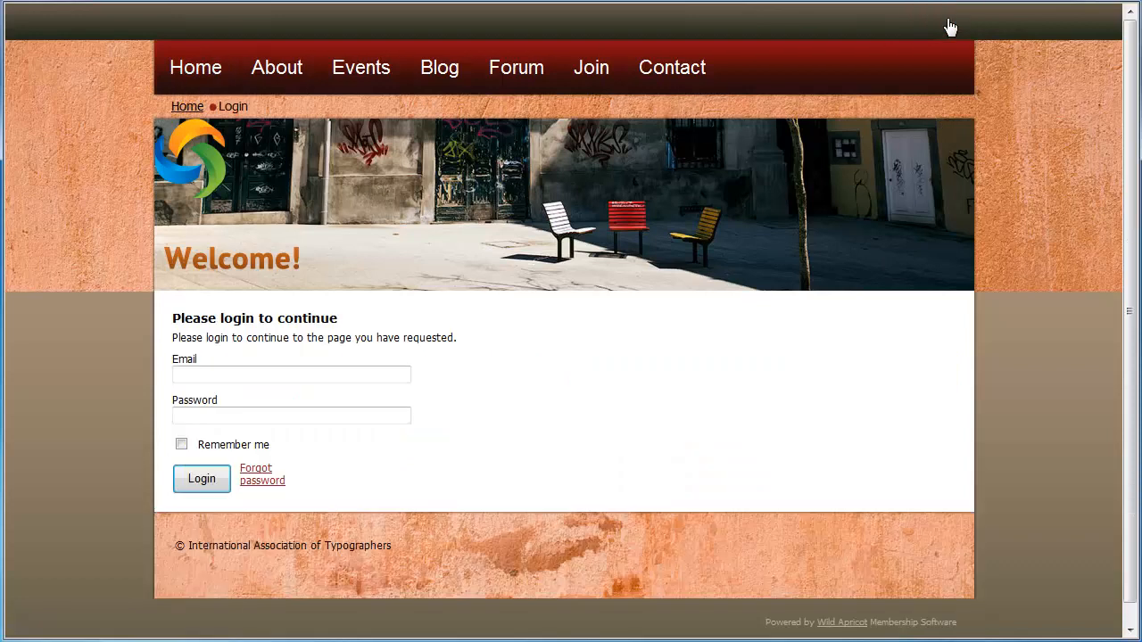
click(183, 375)
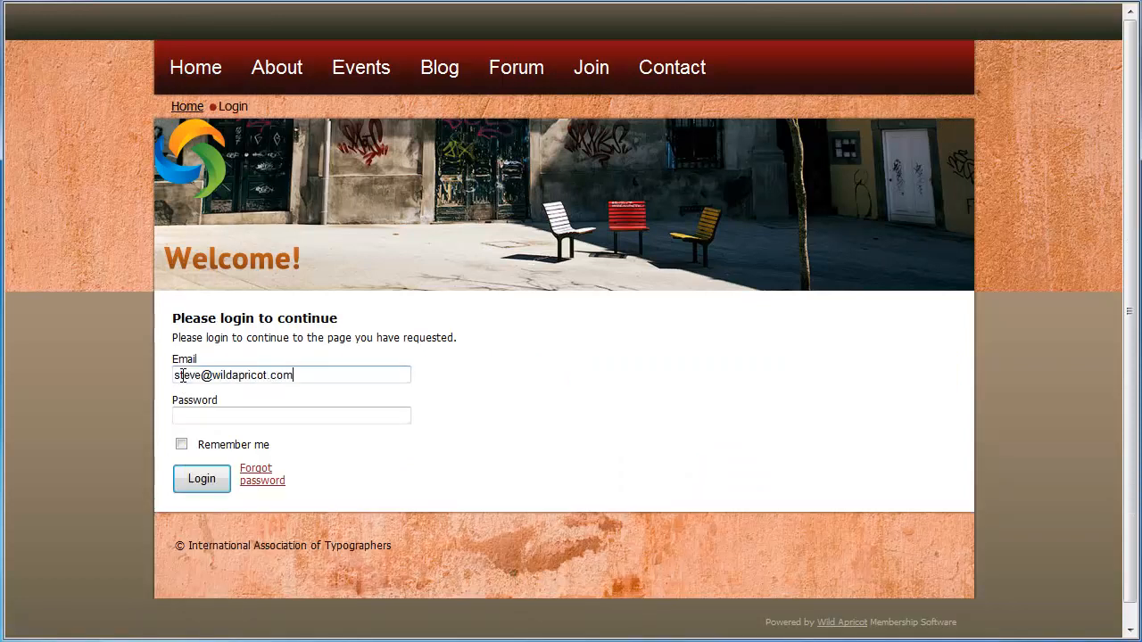
key(Tab)
text(******)
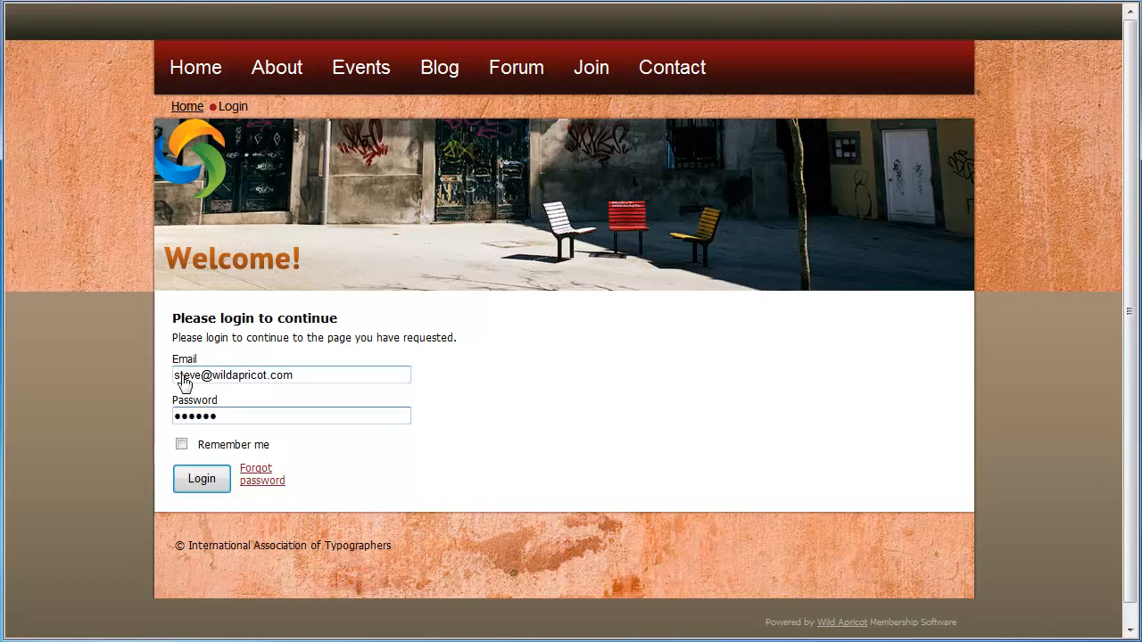
click(201, 478)
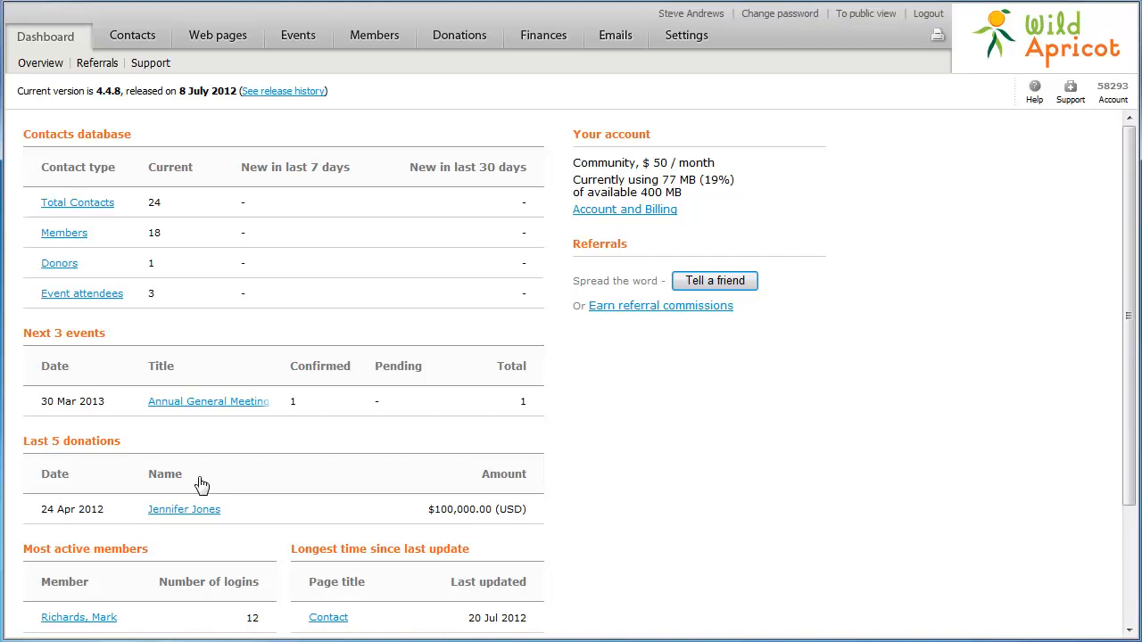
- Browse the Events, Join and Home pages, then go to Site look and feel
click(226, 42)
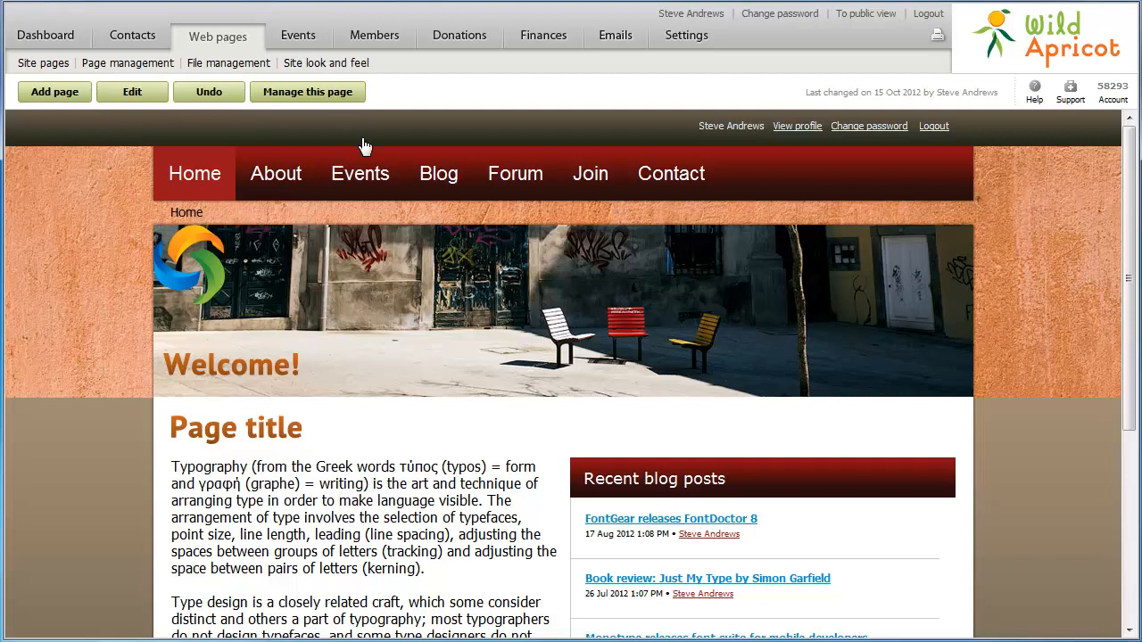
click(369, 193)
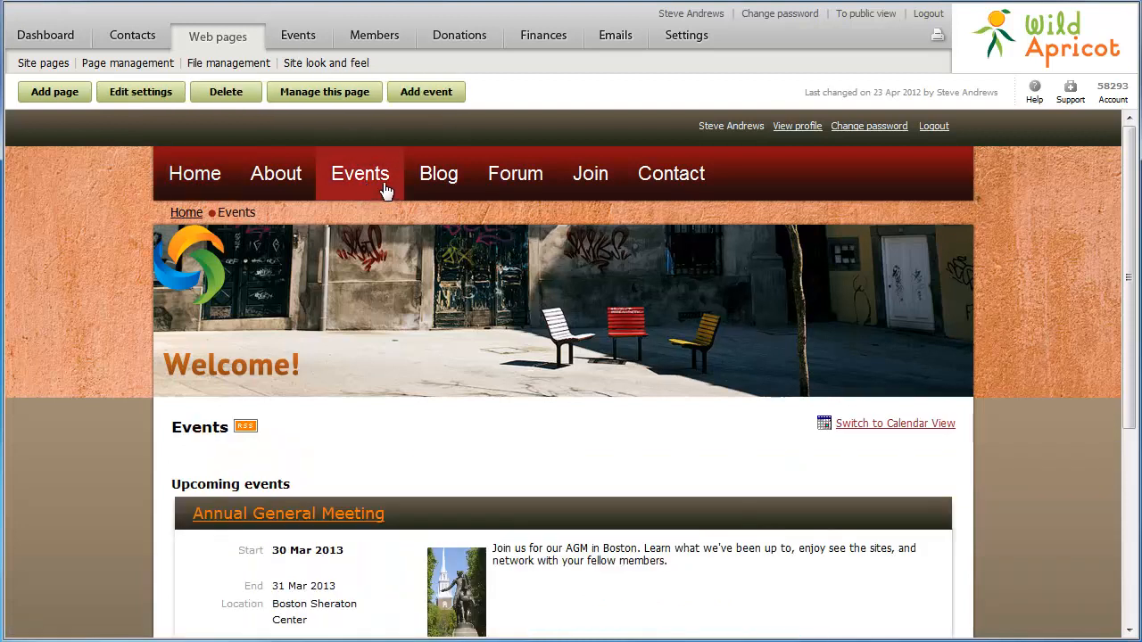
click(582, 187)
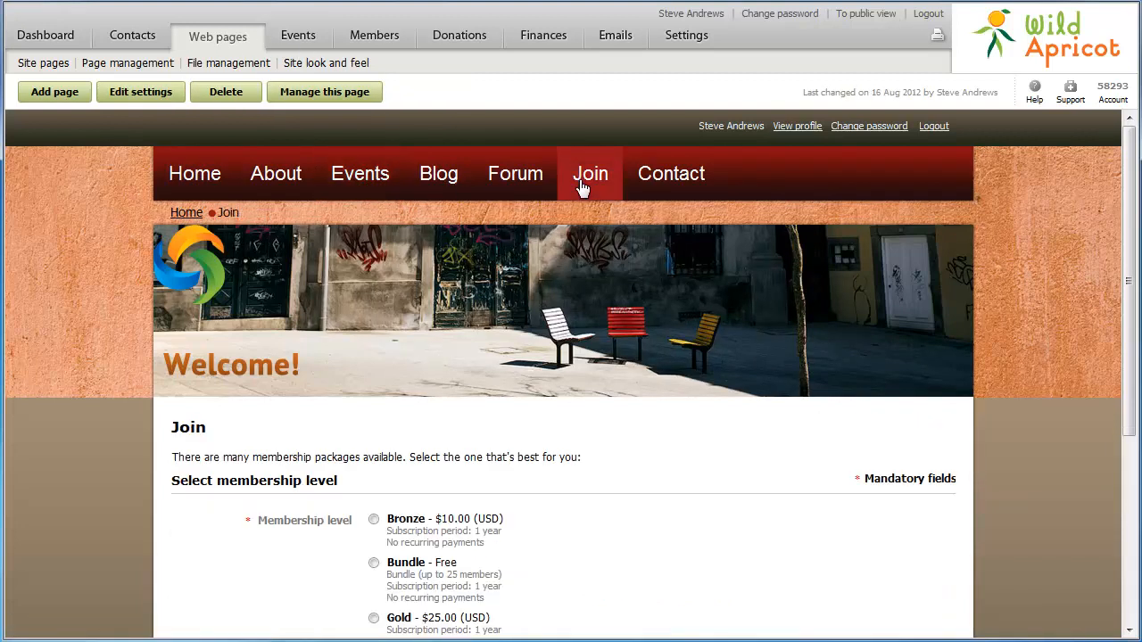
click(193, 183)
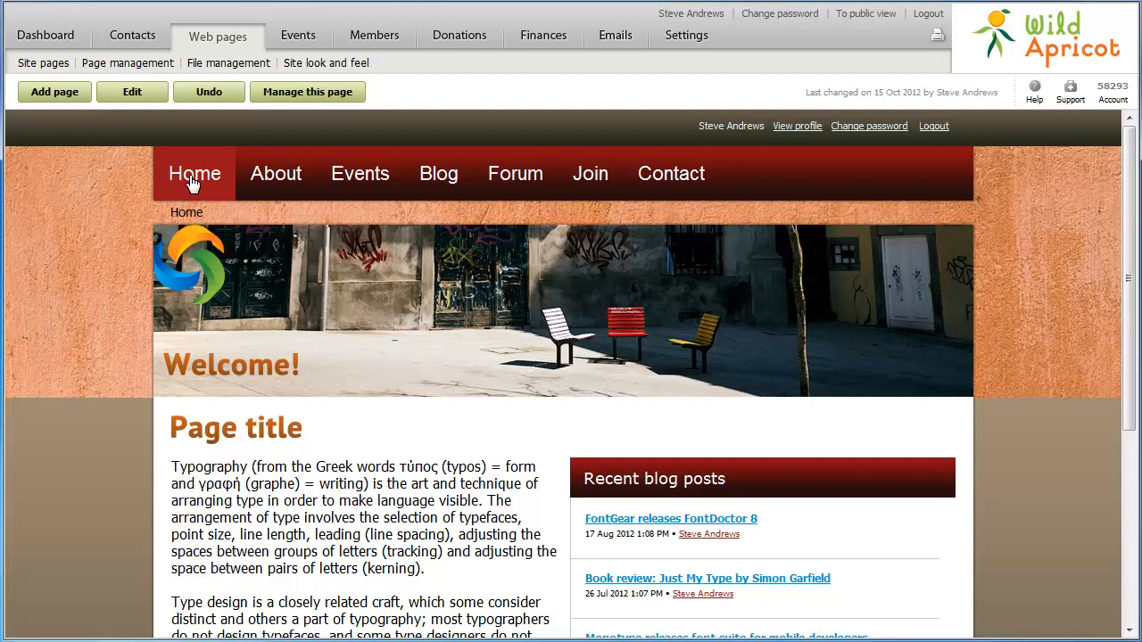
click(308, 63)
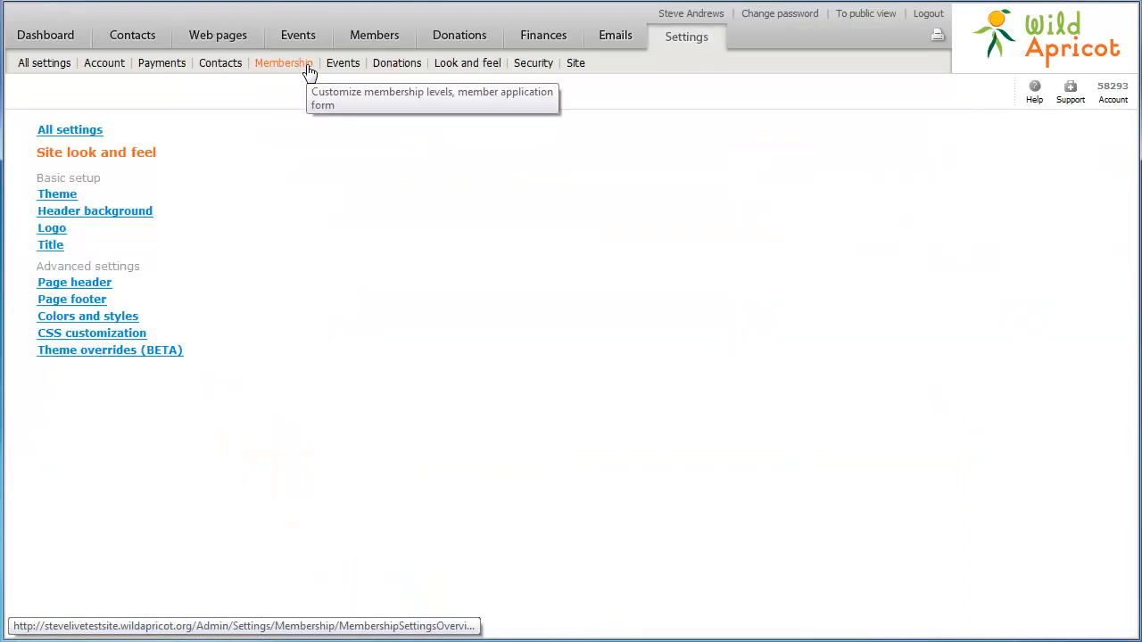
- Pick the Business Casual Rainy Day thumbnail from the theme chooser and finish to apply it
click(55, 195)
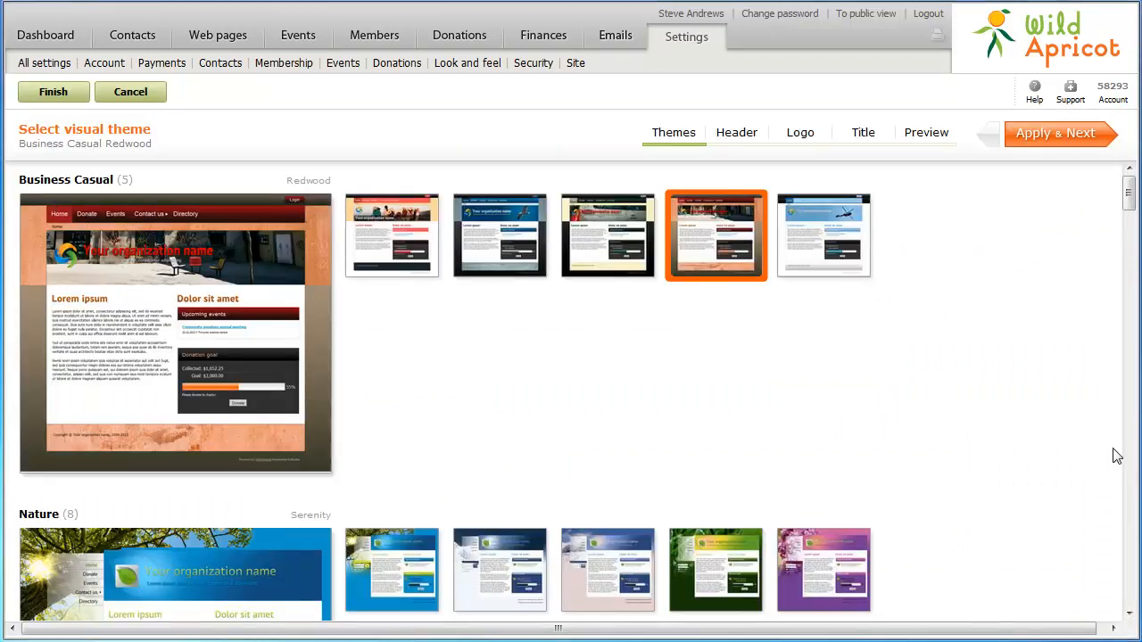
click(1129, 520)
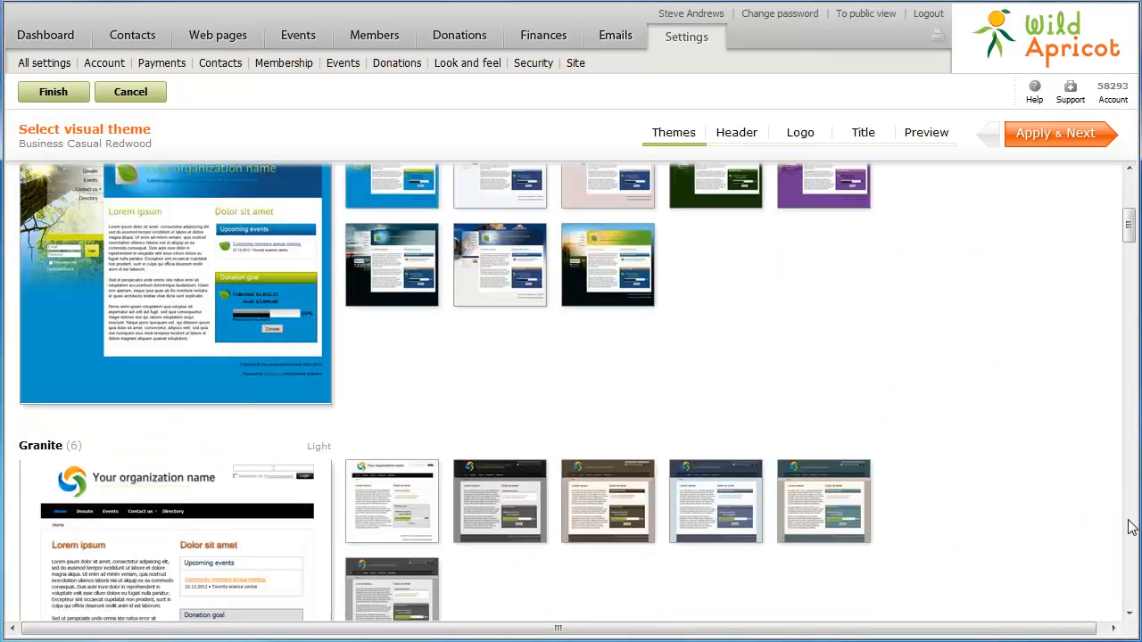
click(1128, 522)
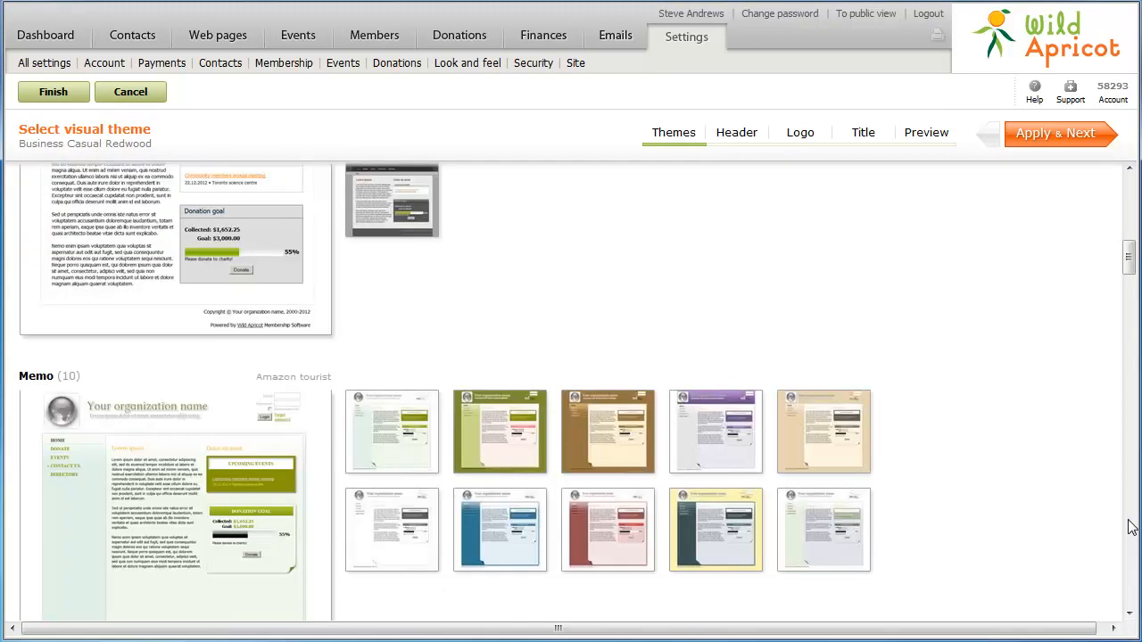
click(1129, 527)
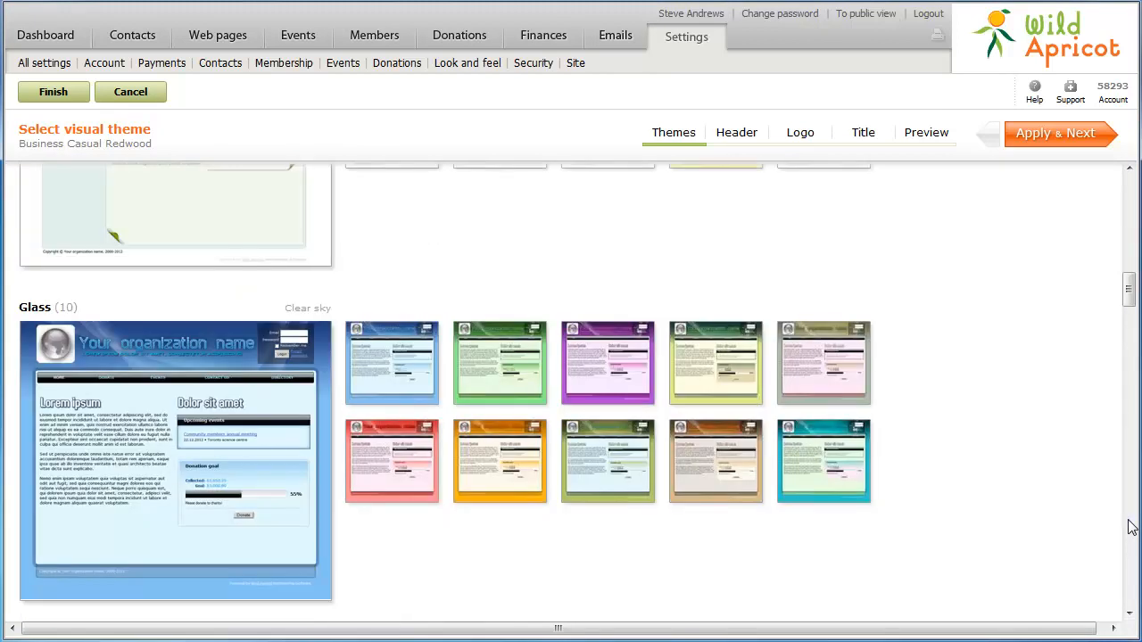
click(1129, 526)
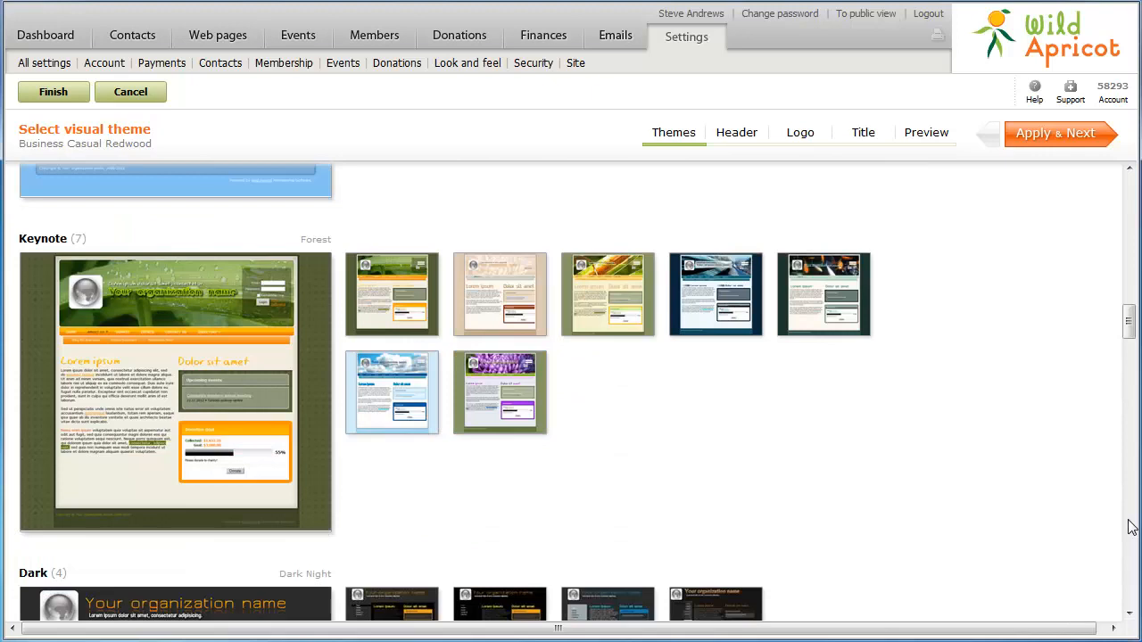
click(1128, 526)
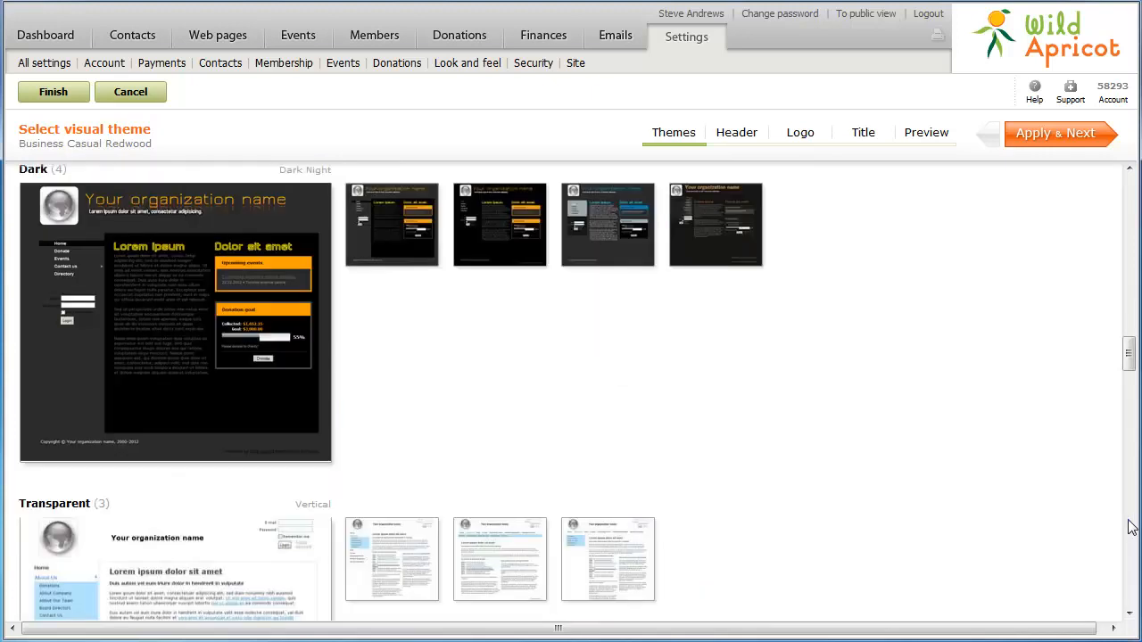
click(1129, 526)
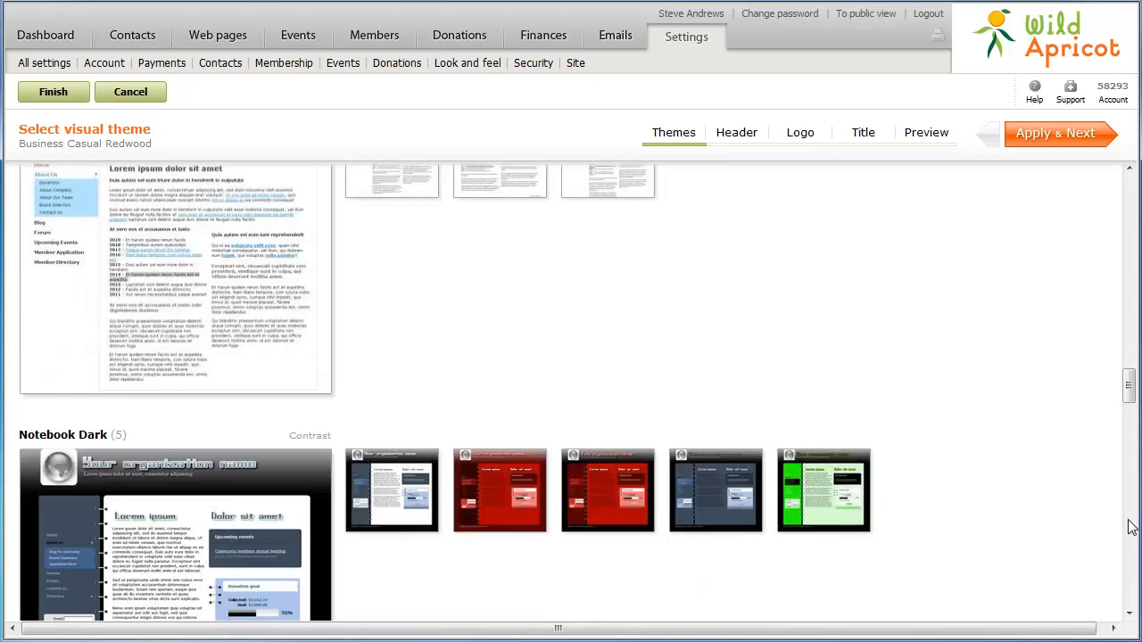
click(1129, 526)
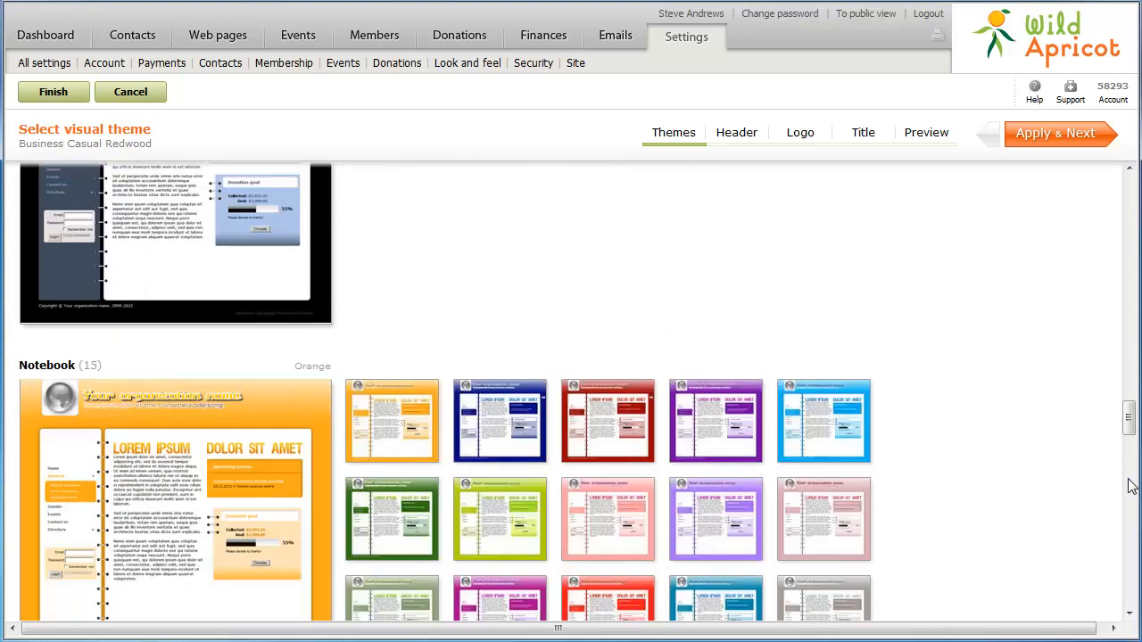
click(1129, 253)
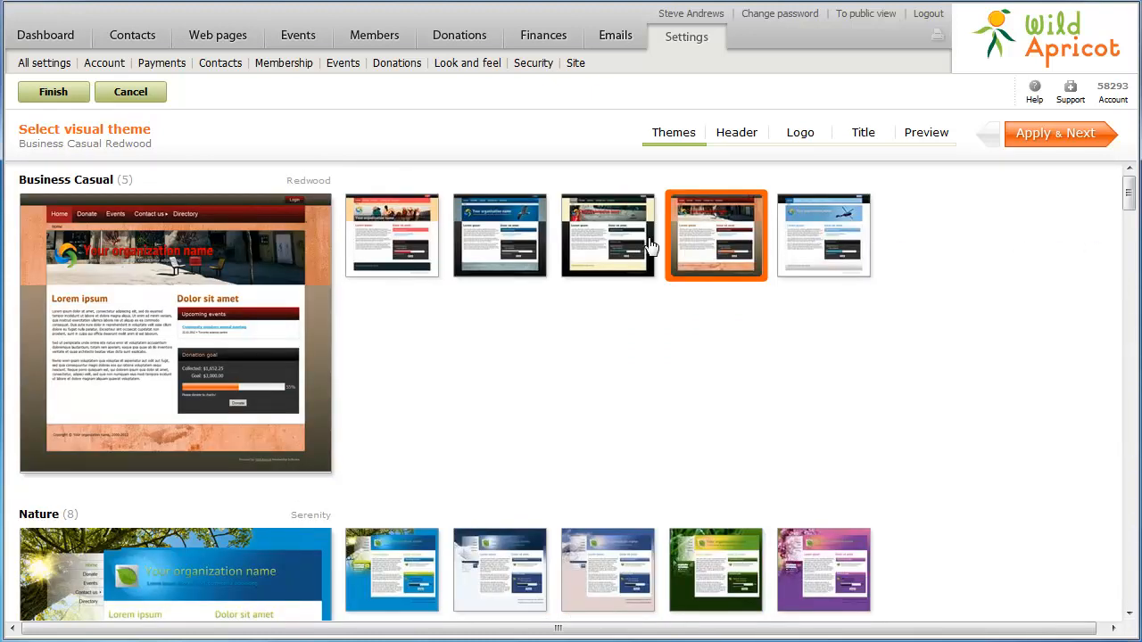
click(615, 240)
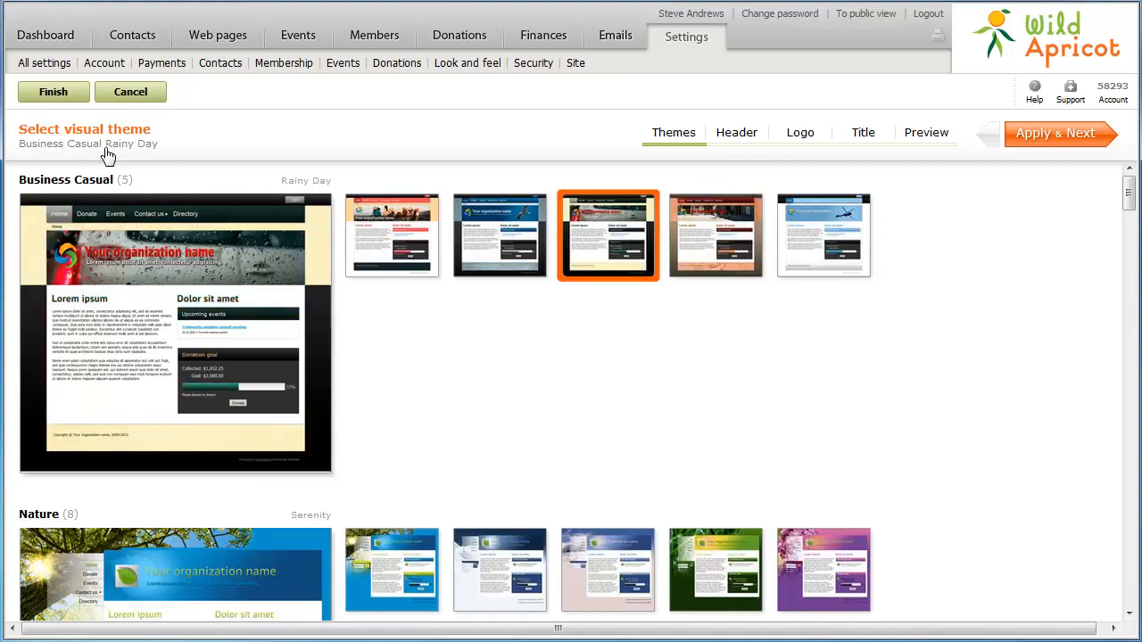
click(53, 91)
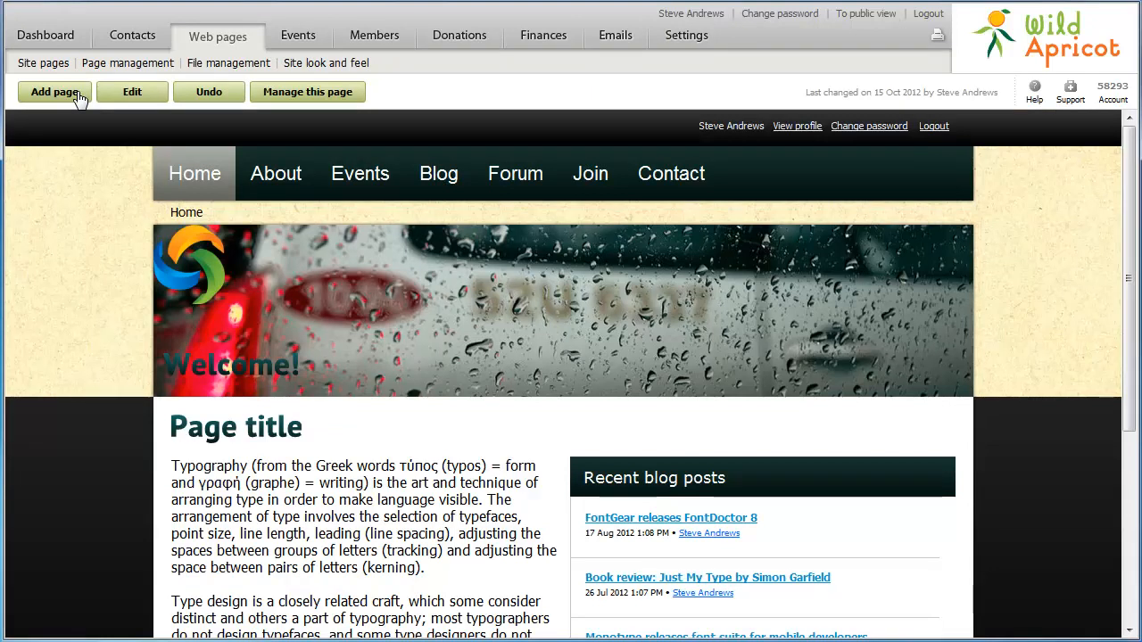
- Upload Typography.jpg as the custom header background image
click(307, 66)
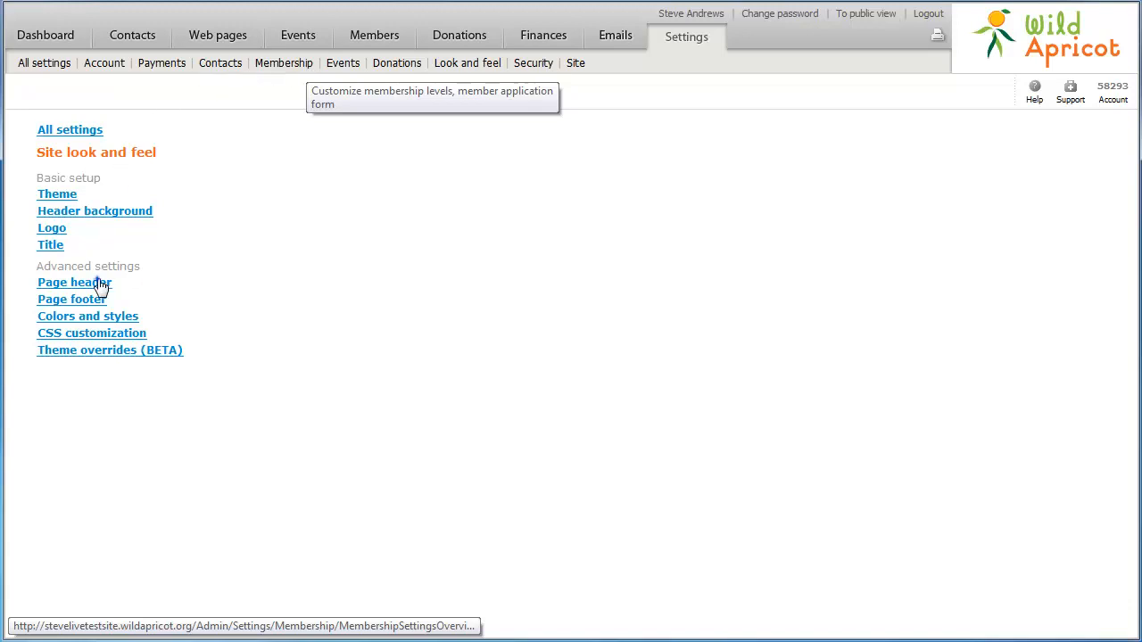
click(98, 285)
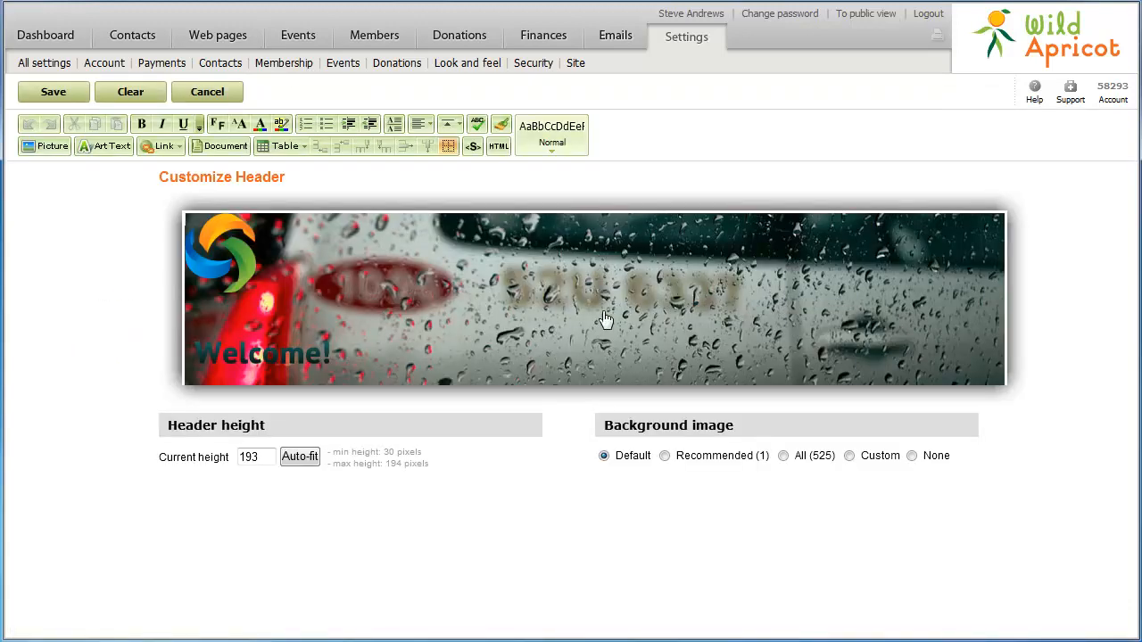
click(848, 454)
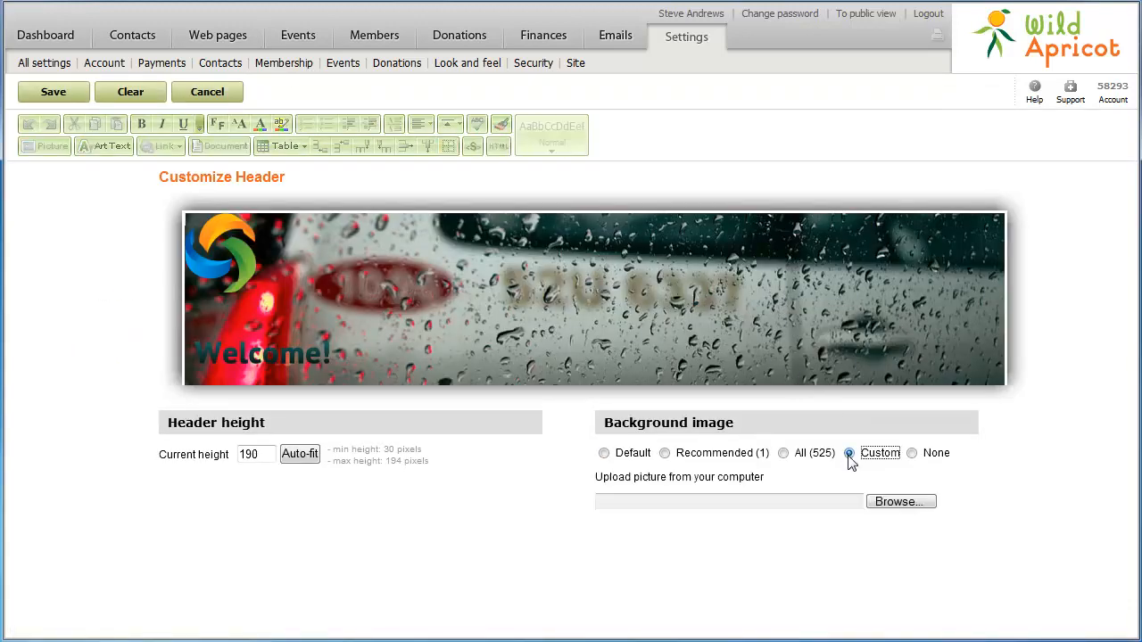
click(888, 504)
click(839, 439)
click(784, 529)
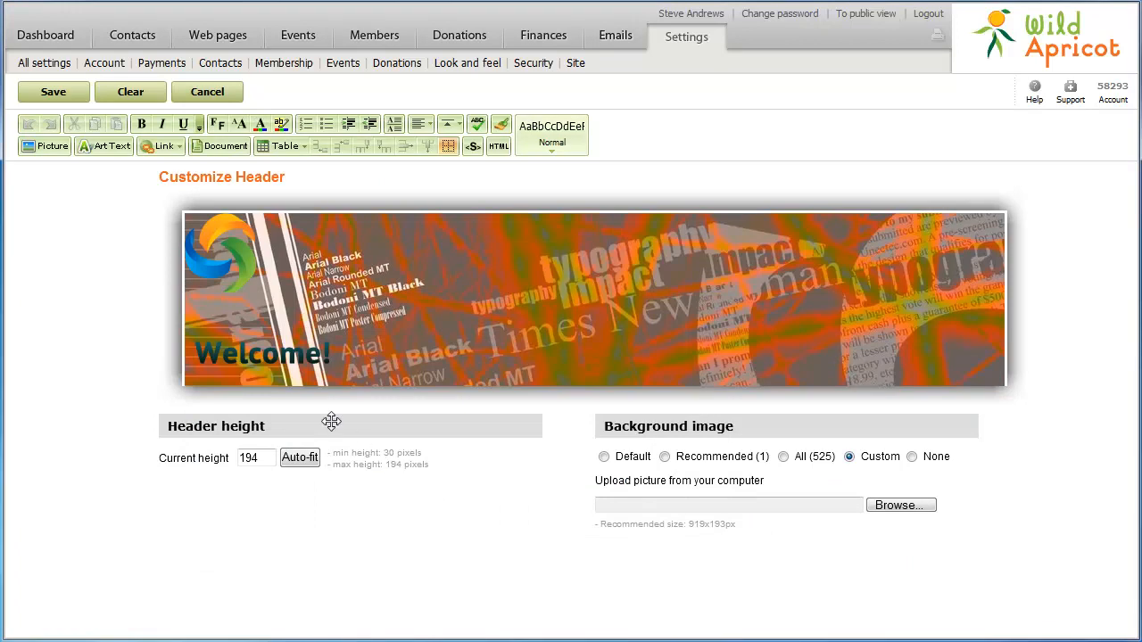
- Replace the Welcome! header title with 'International Association of Typographers'
mouse_move(307, 350)
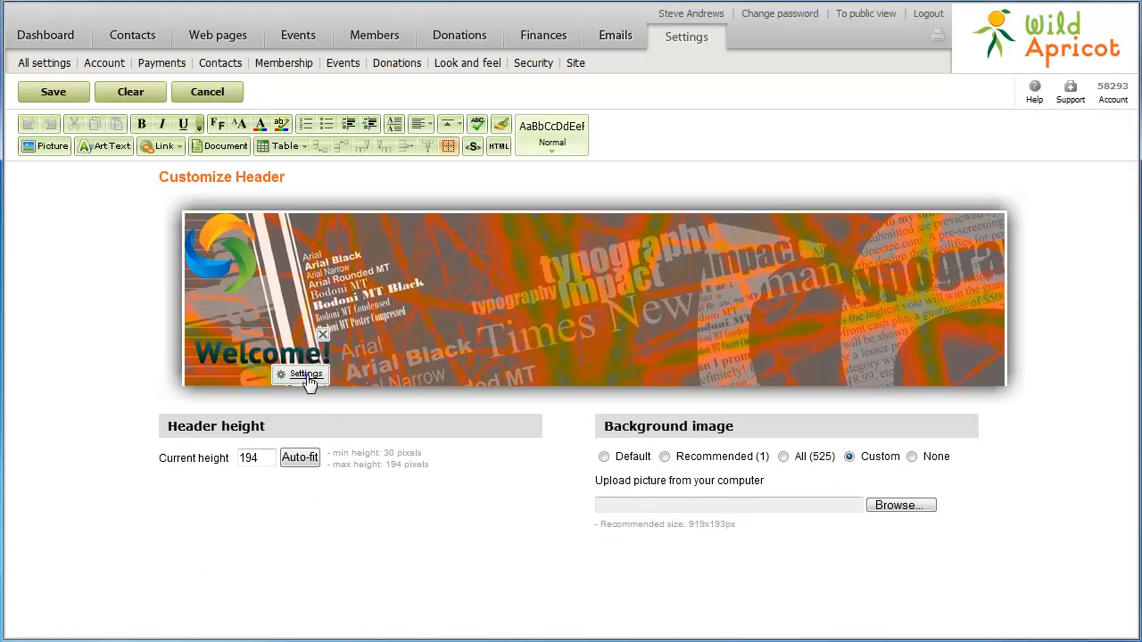
click(307, 376)
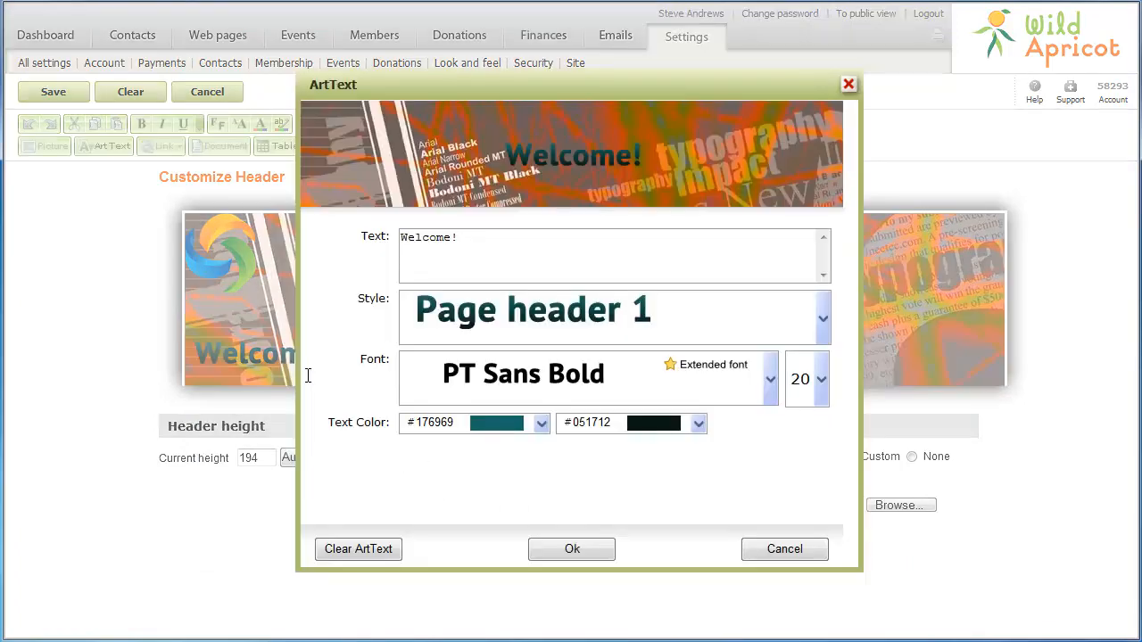
triple_click(463, 237)
text(International Association of Typographers)
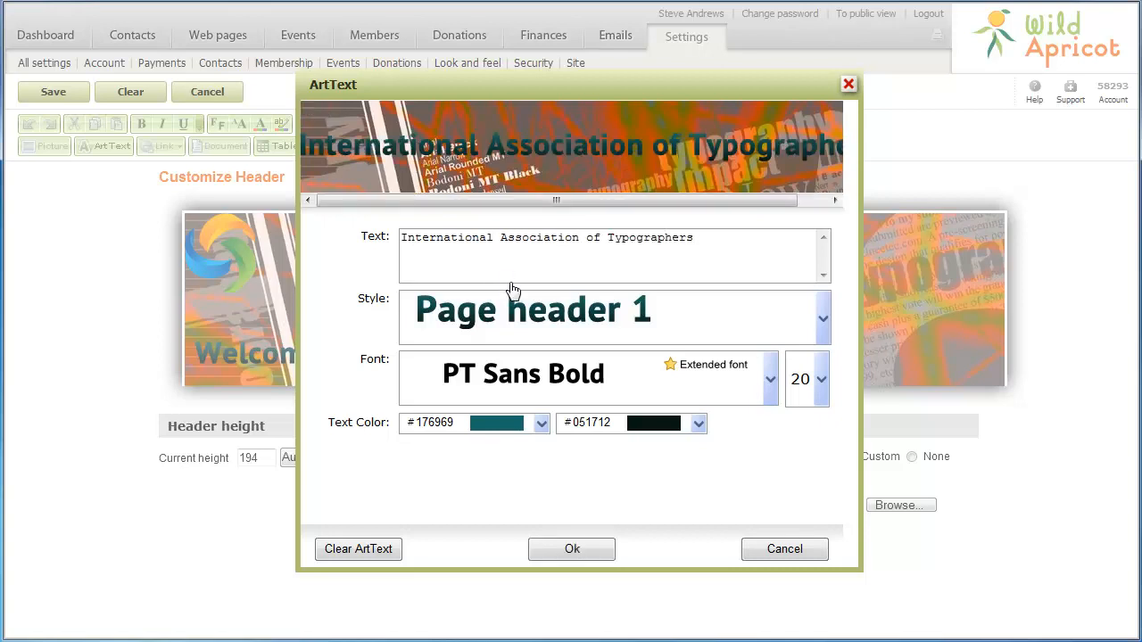
click(543, 550)
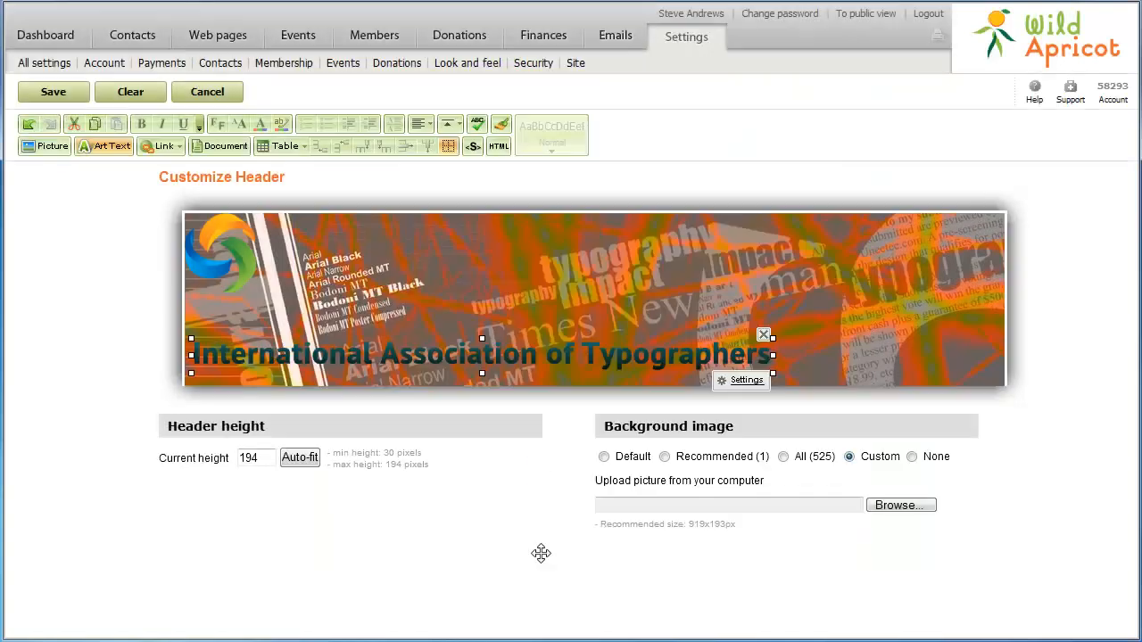
- Move the title to the header's upper right, set height to 150 px, and save
drag(640, 355, 859, 241)
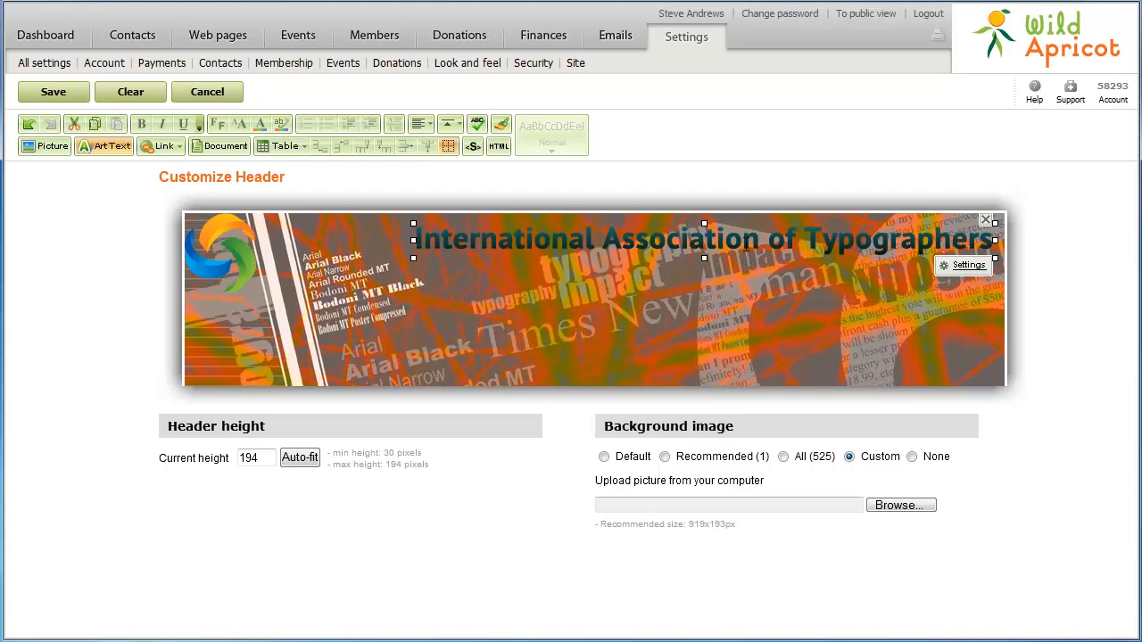
double_click(248, 457)
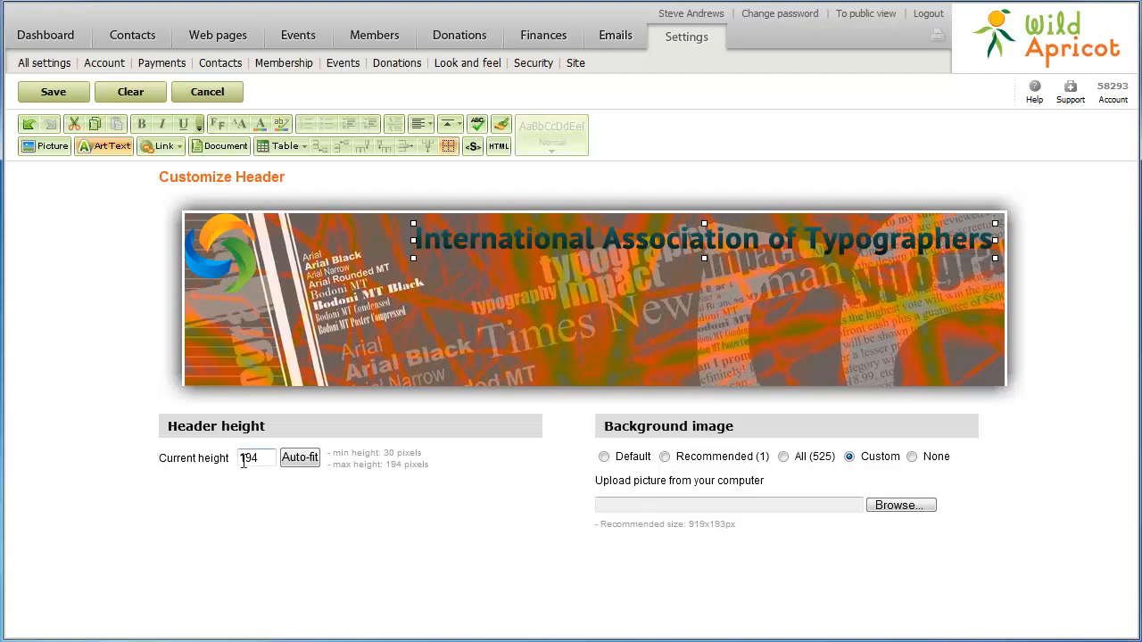
text(150)
key(Return)
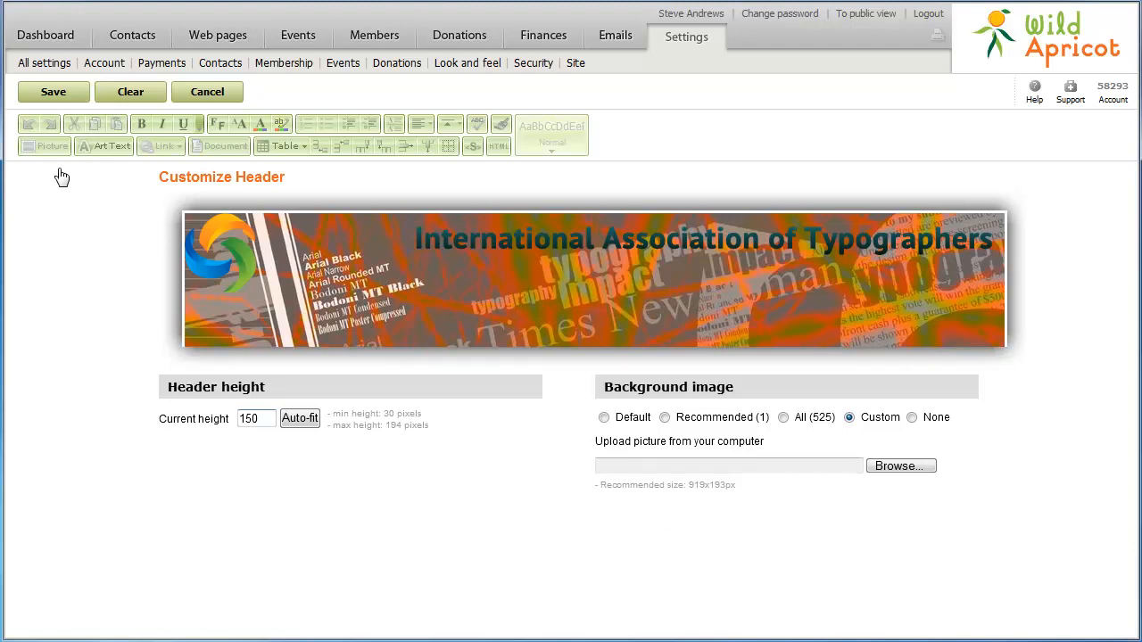
click(53, 92)
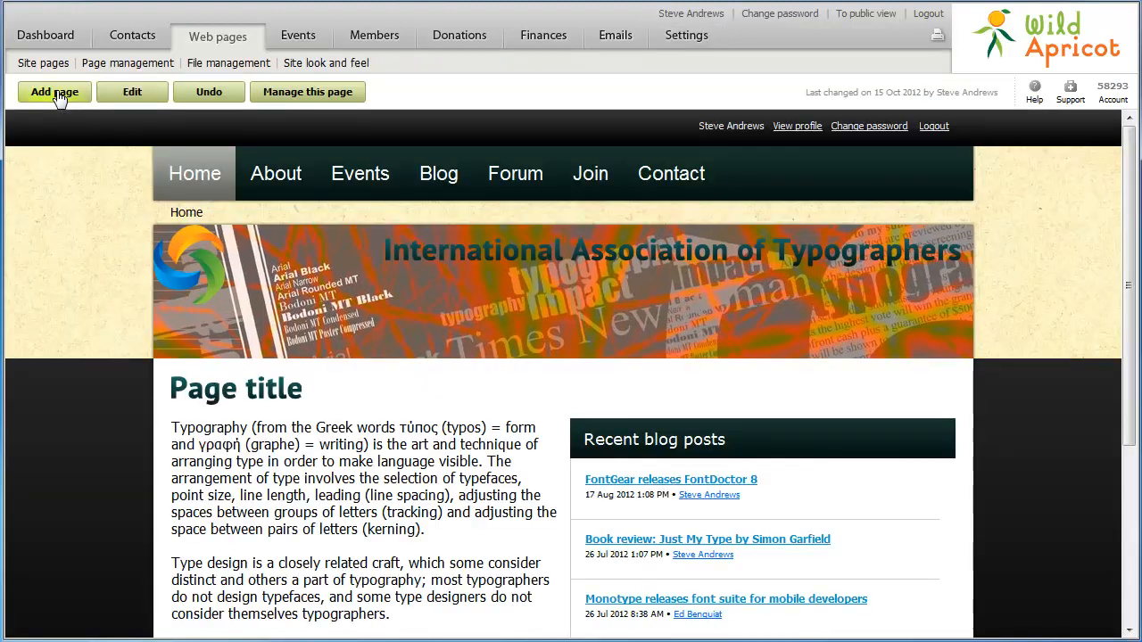
- Upload IAT logo.png as the header logo and finish the look-and-feel setup
click(310, 64)
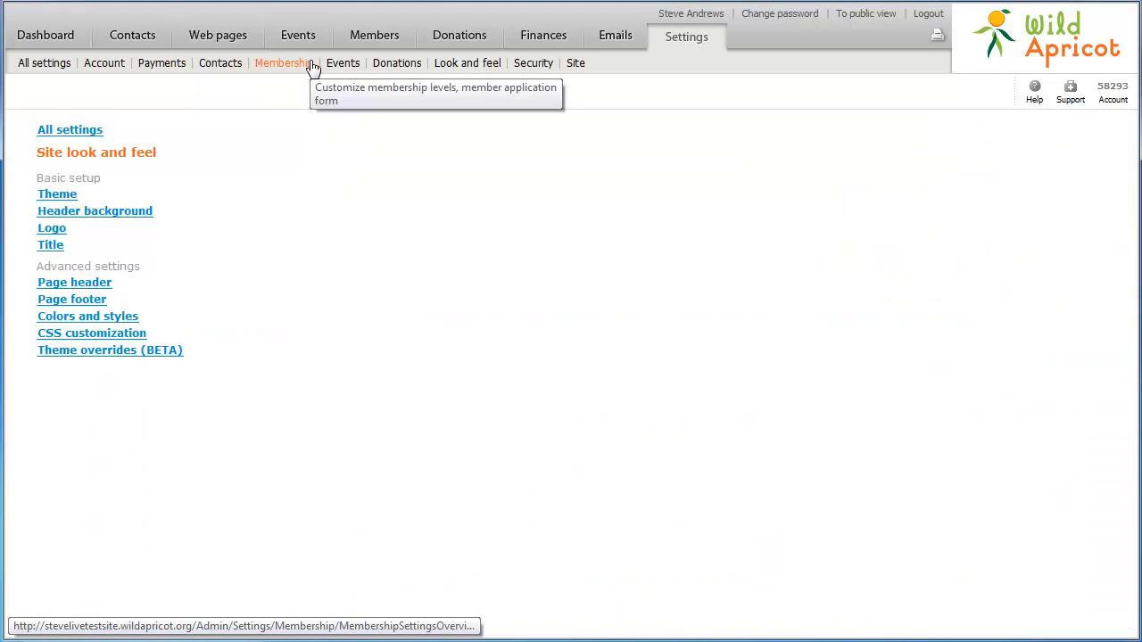
click(54, 228)
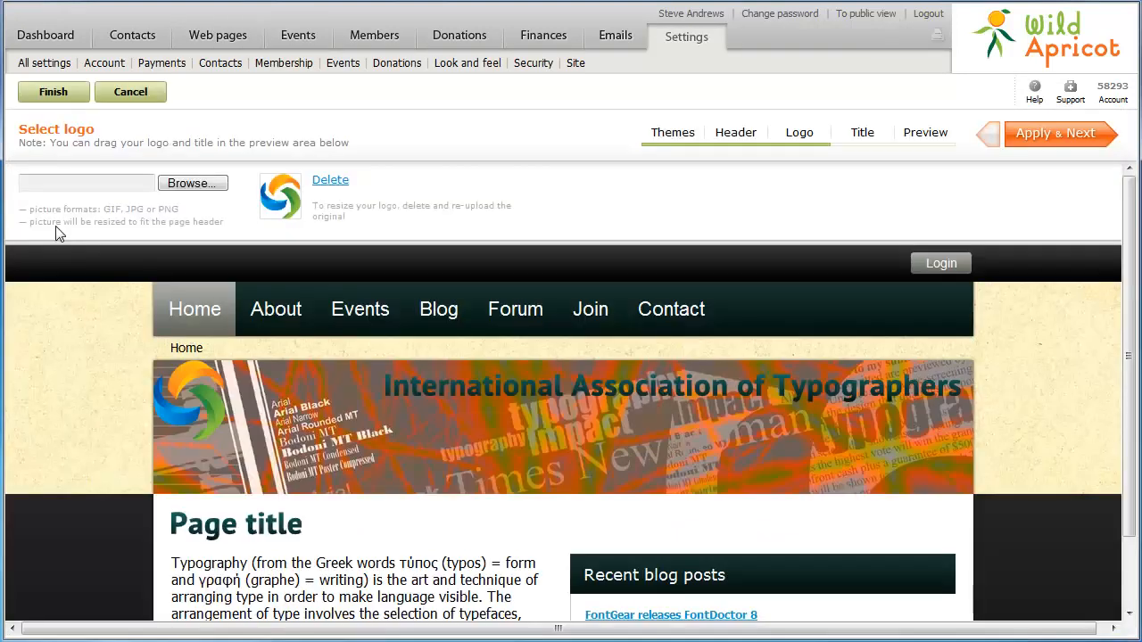
click(187, 183)
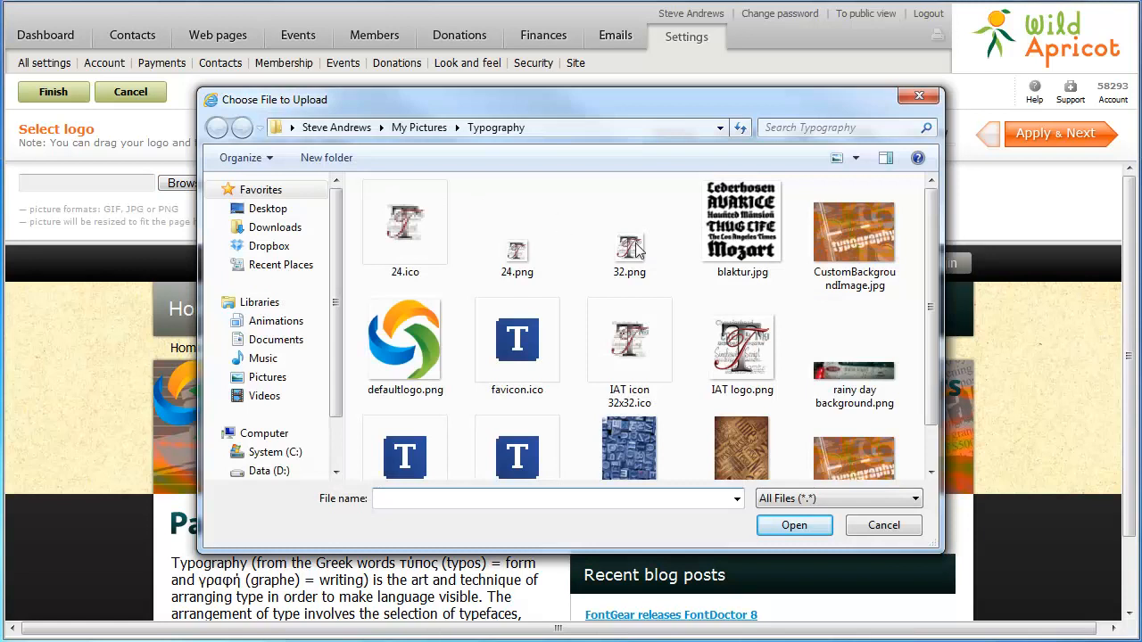
click(739, 378)
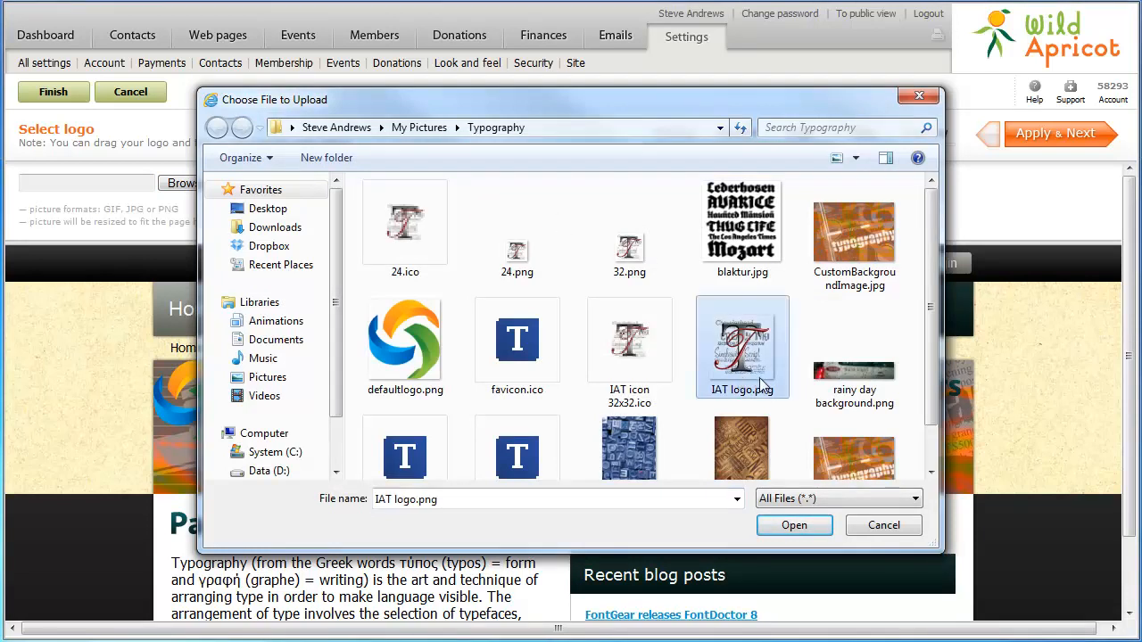
click(794, 526)
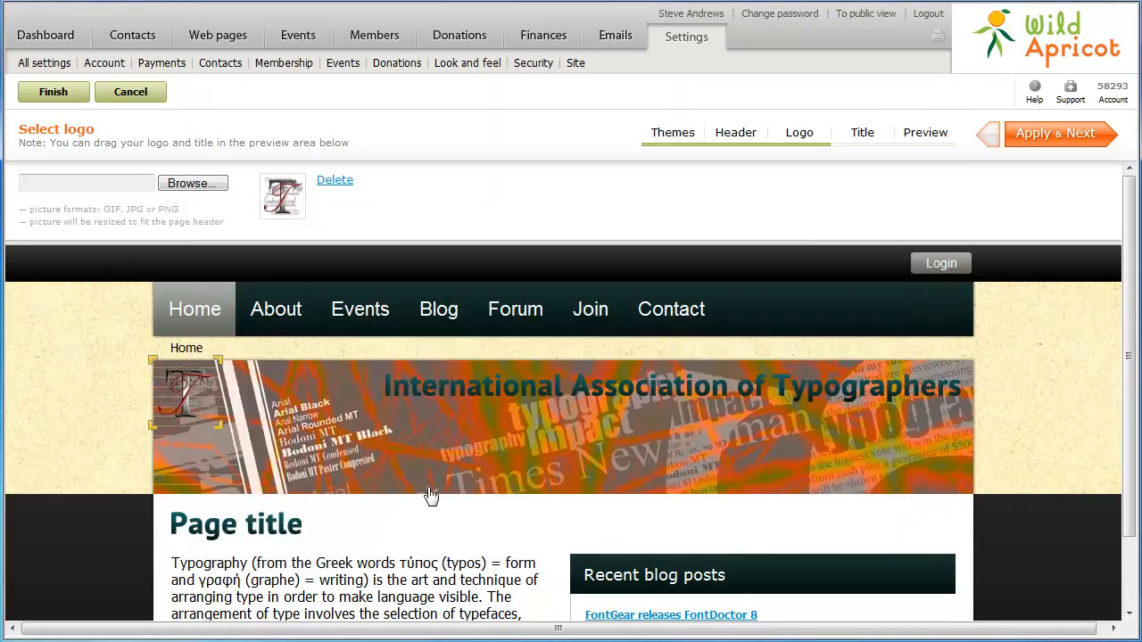
click(54, 94)
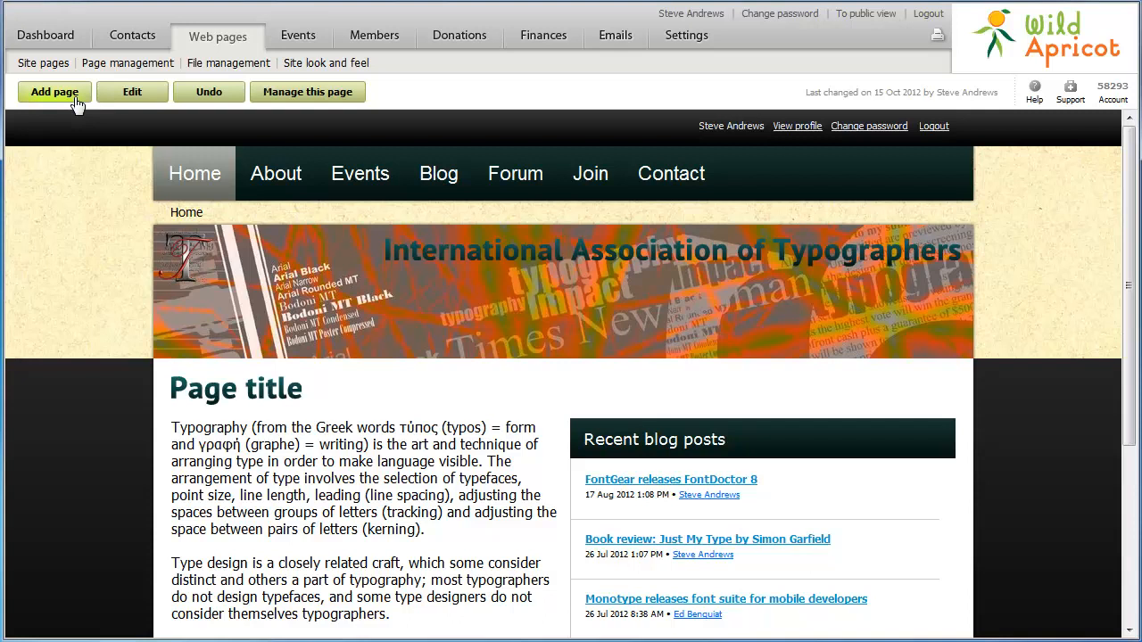
- Edit the Home page and enter 'Are you our type?' as the page title heading
click(134, 100)
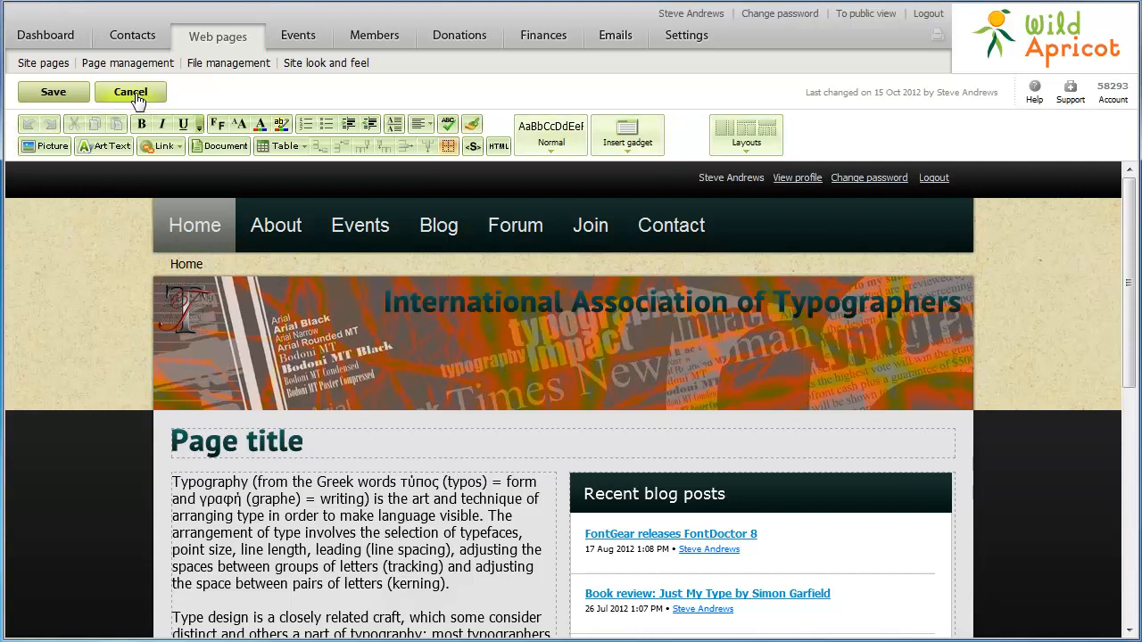
click(302, 437)
text(Are you our type?)
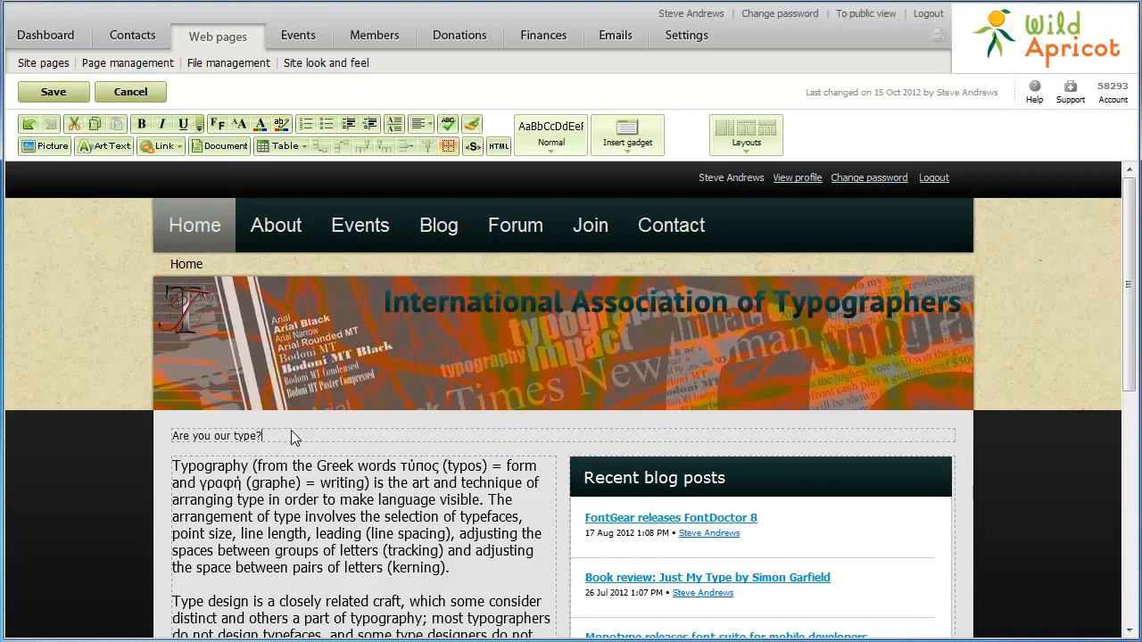
- Make the 'Are you our type?' heading bold, 24pt, H1 Alternative, and open its art-text styling
shift+click(174, 437)
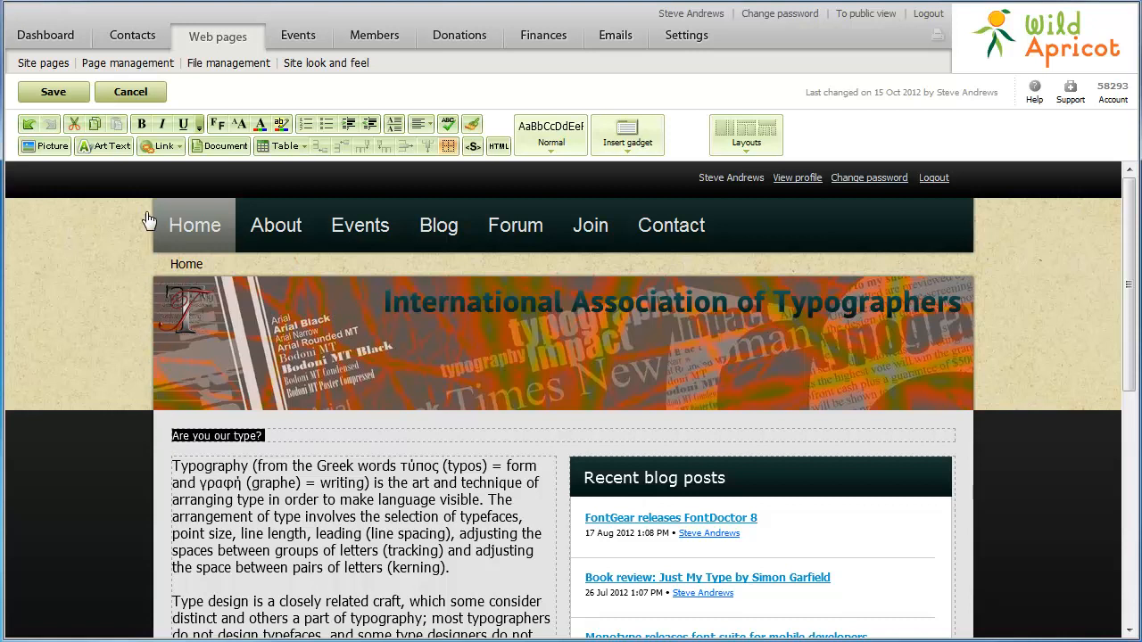
click(141, 124)
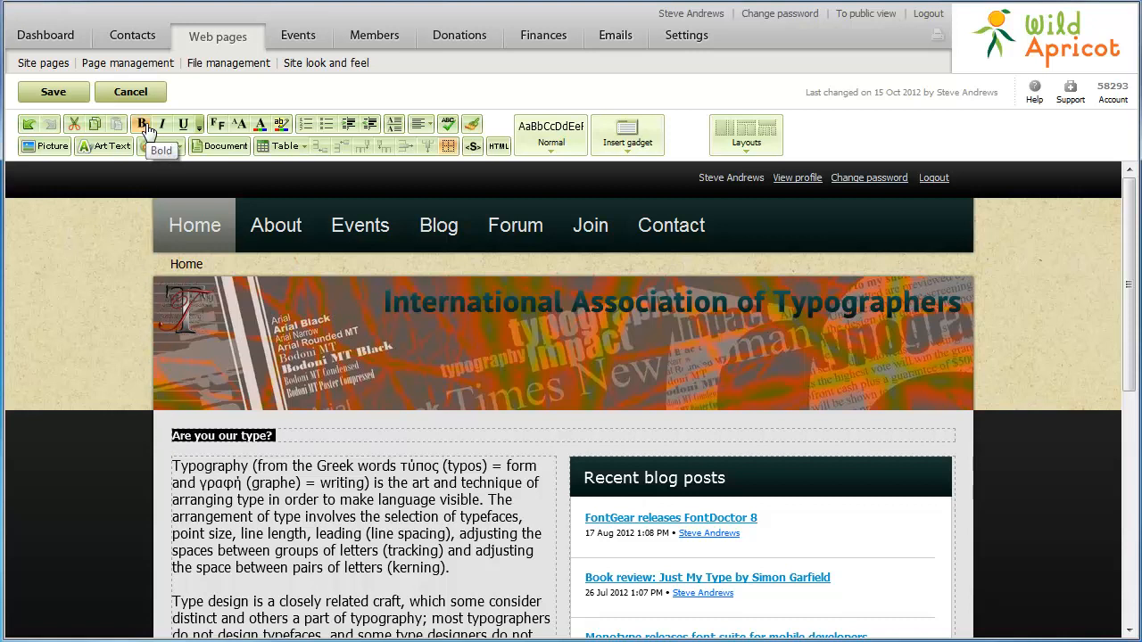
click(239, 126)
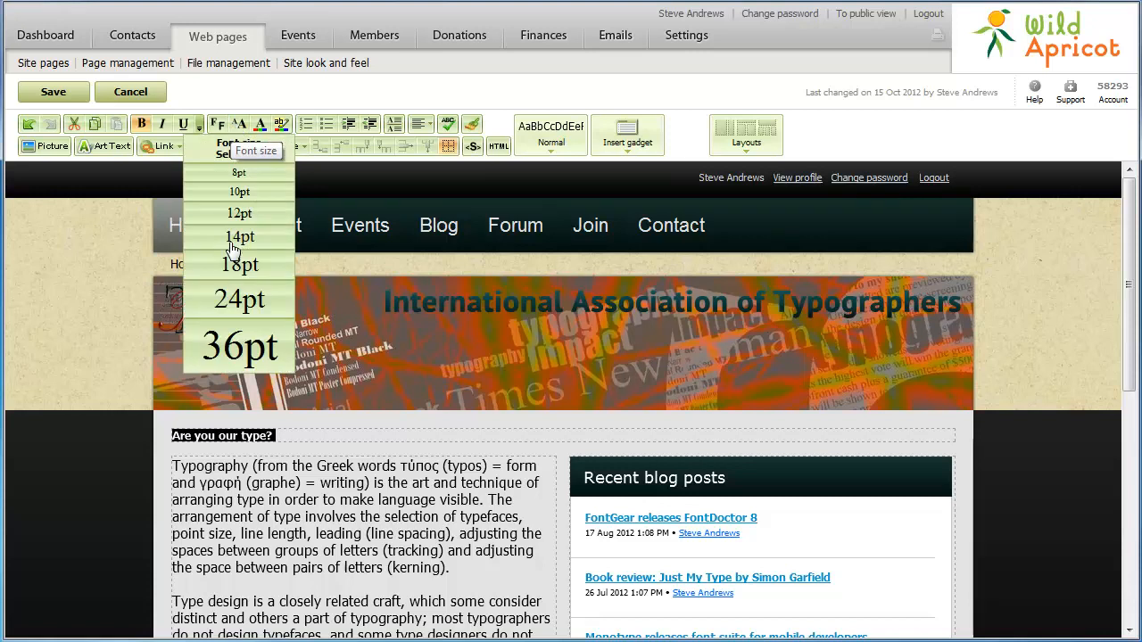
click(232, 305)
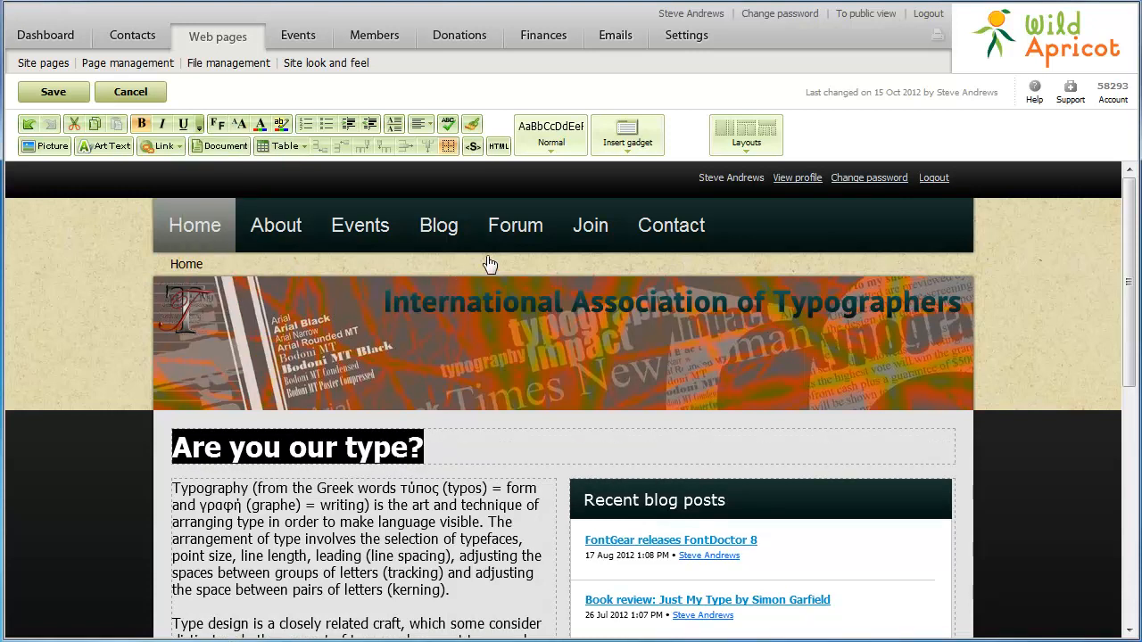
click(551, 154)
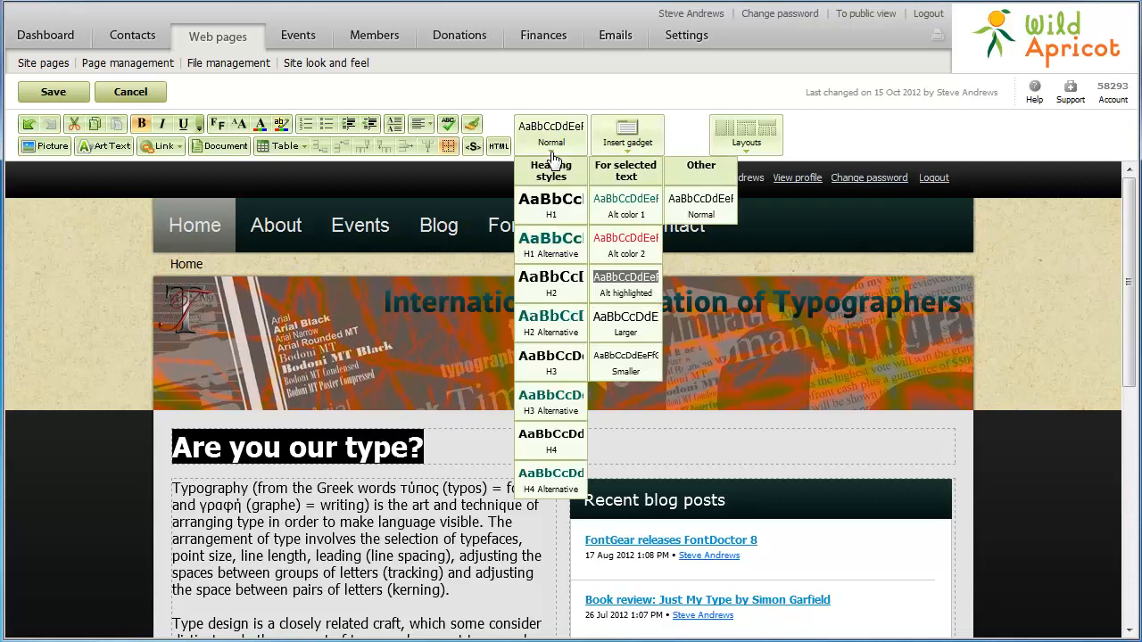
click(533, 244)
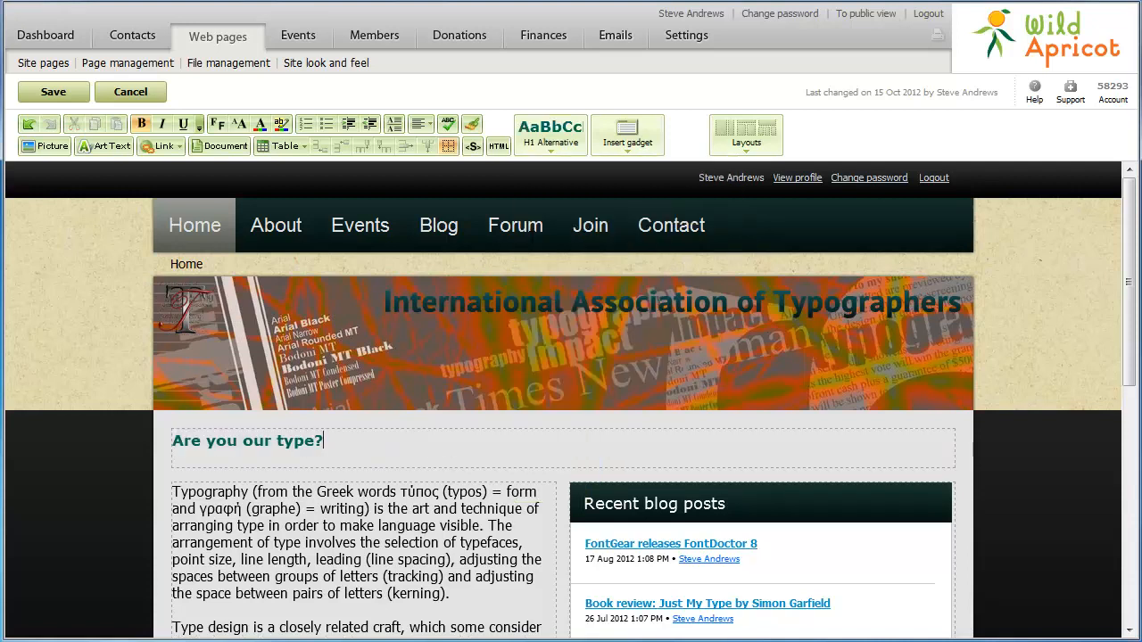
triple_click(328, 444)
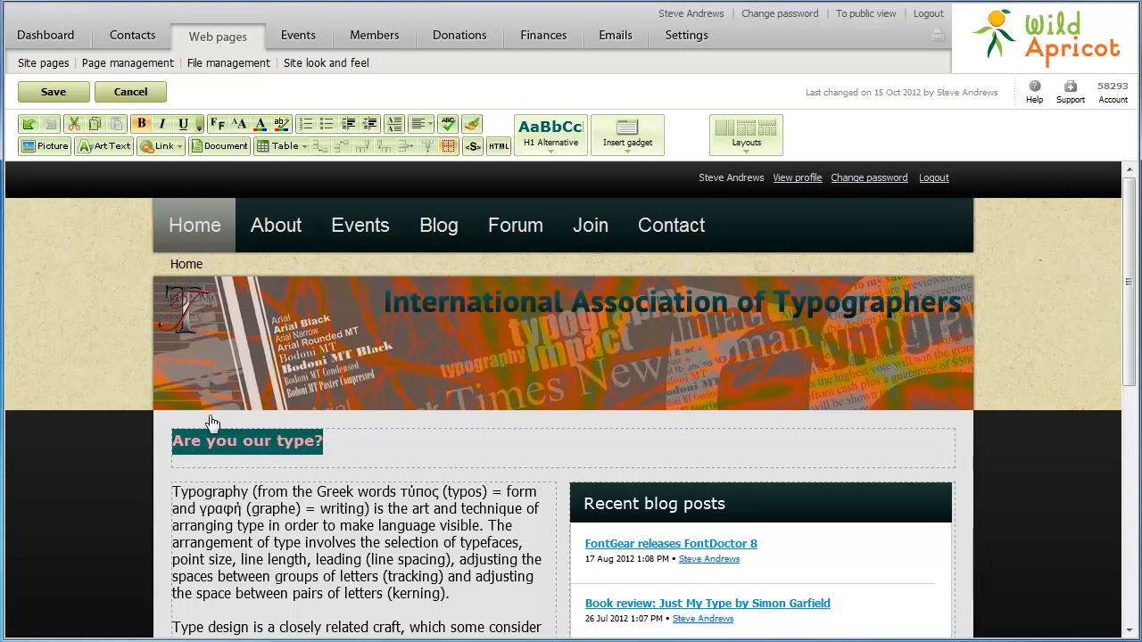
click(107, 146)
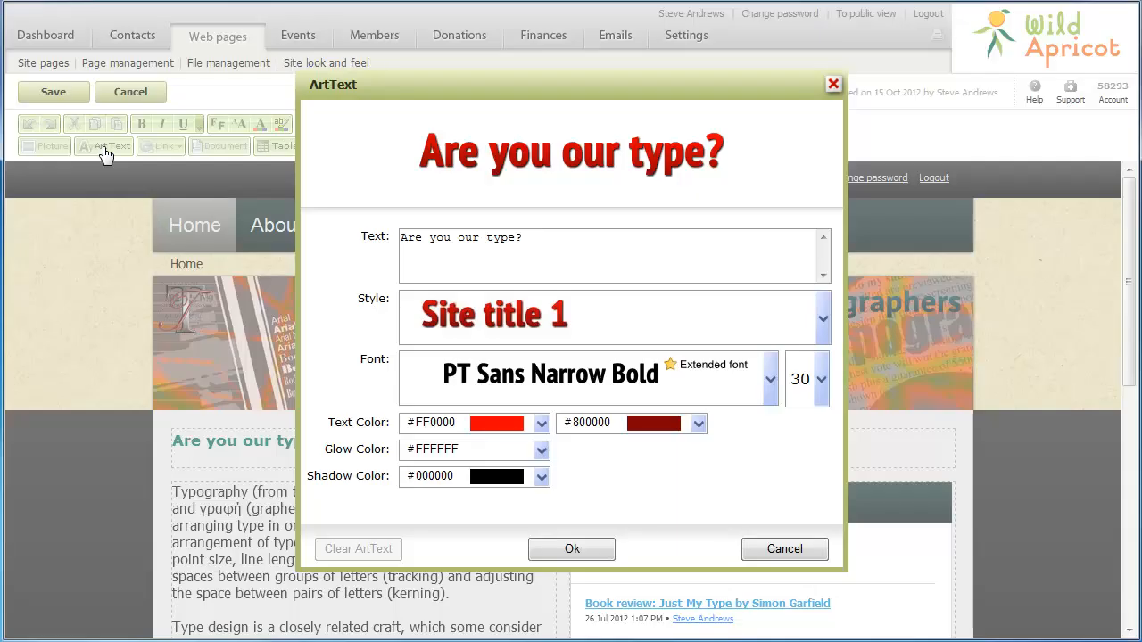
- Apply the Page header 1 art-text style to the 'Are you our type?' heading
click(823, 323)
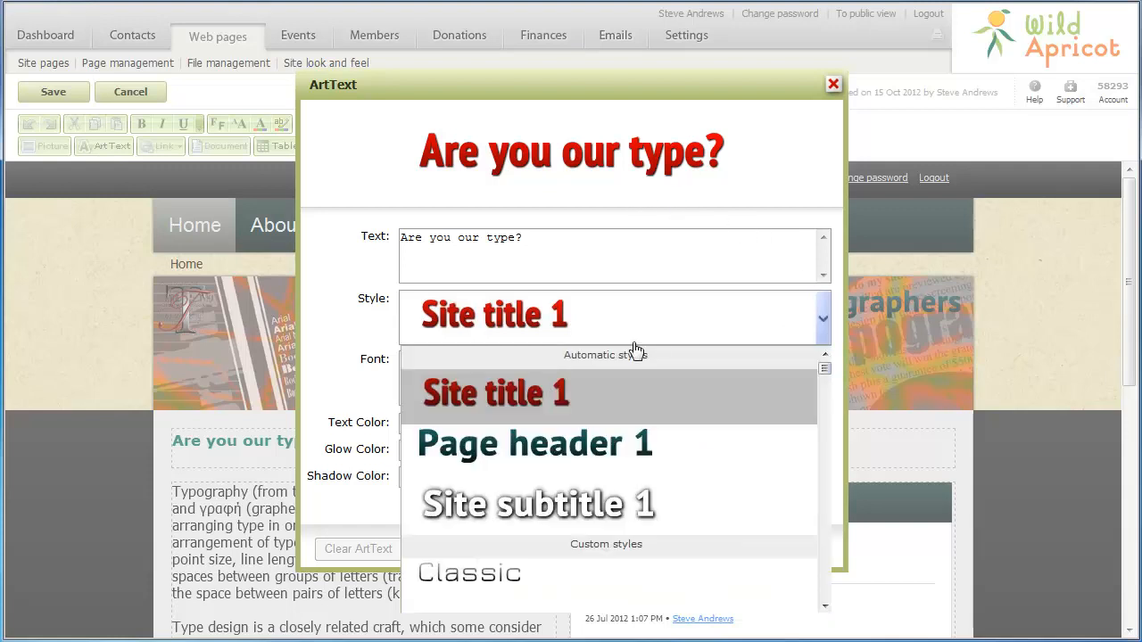
click(551, 444)
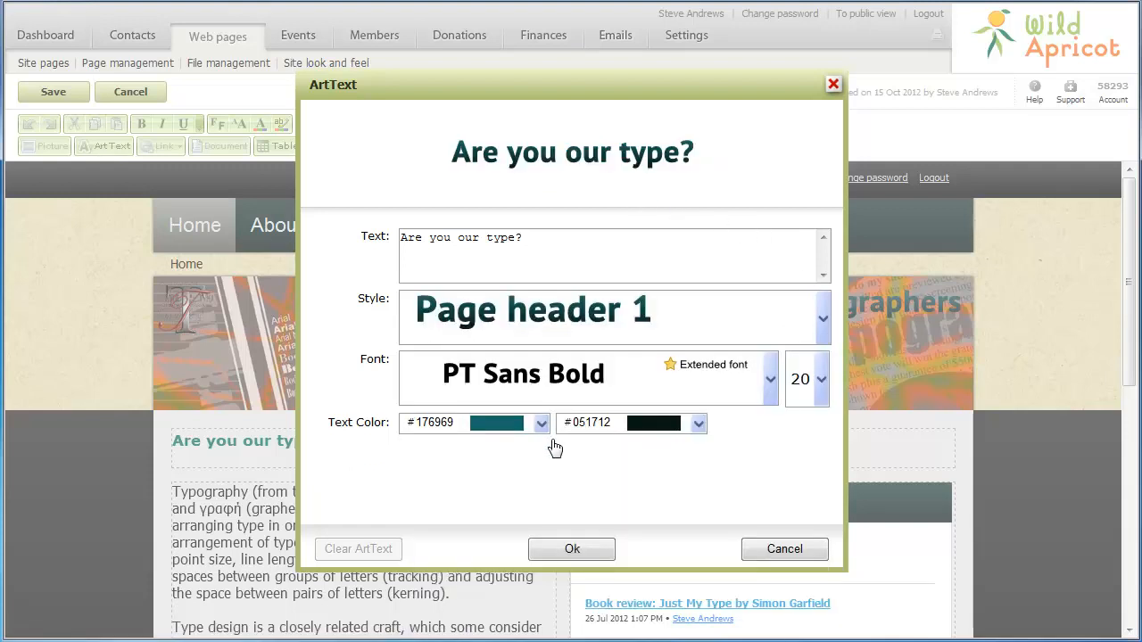
click(563, 553)
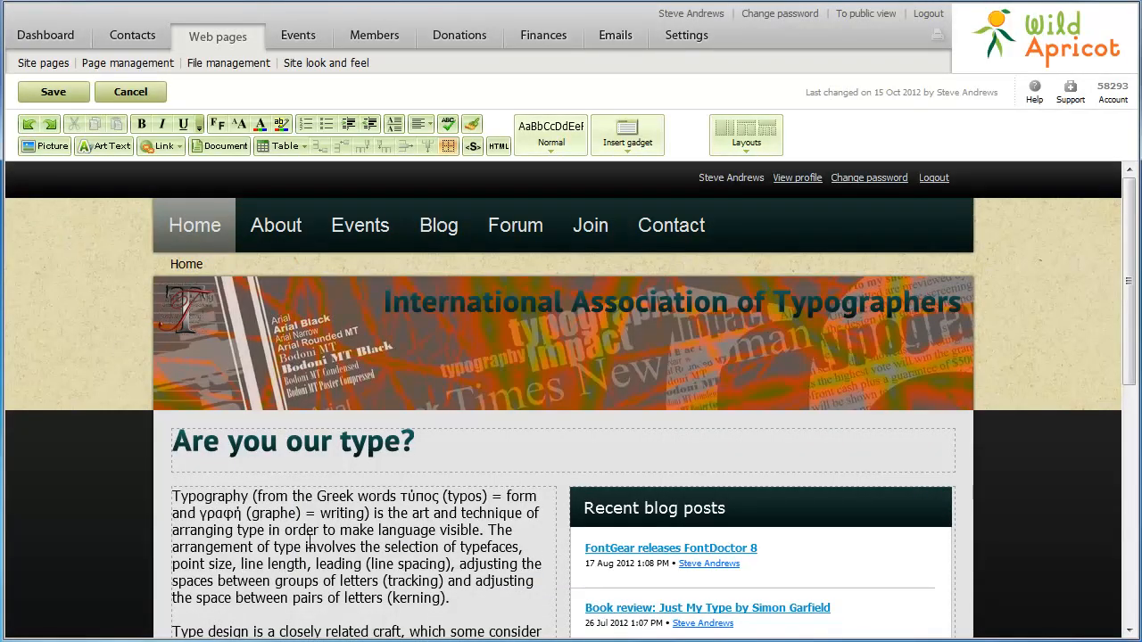
click(175, 496)
- Insert the typewriter picture at Small (100px) size with text wrapping around it
click(41, 147)
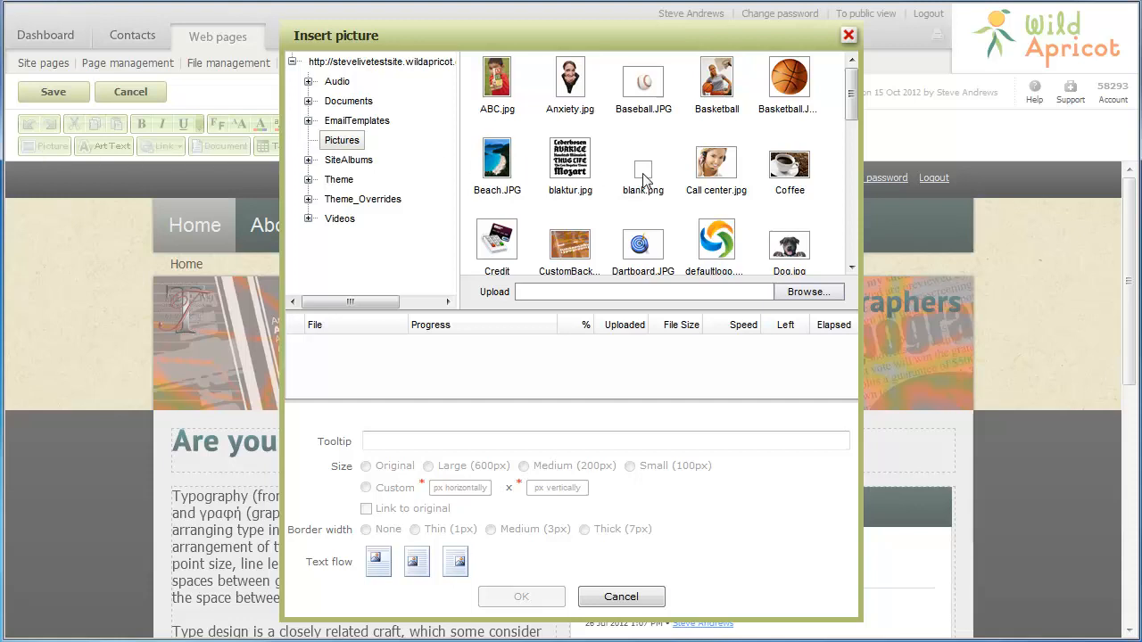
scroll(853, 251, down, 10)
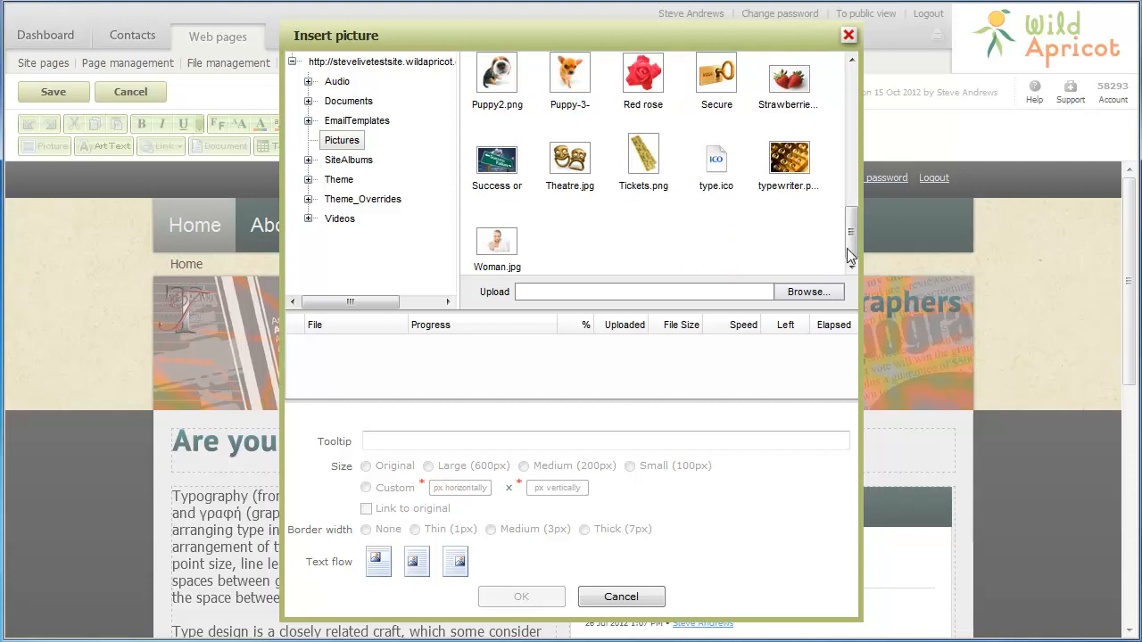
click(791, 162)
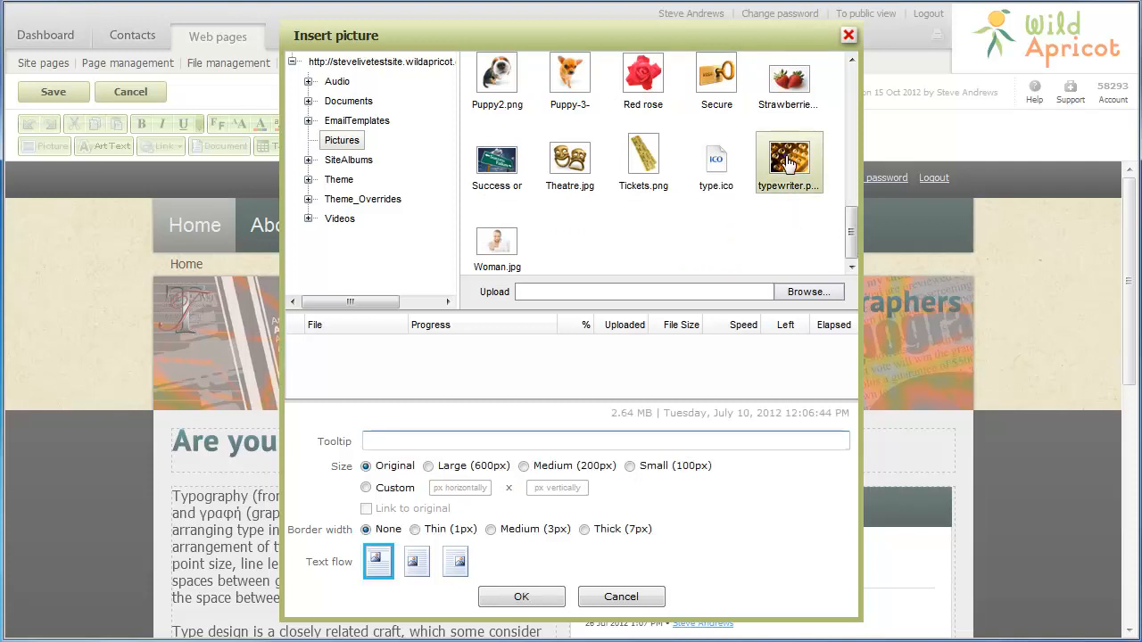
click(630, 467)
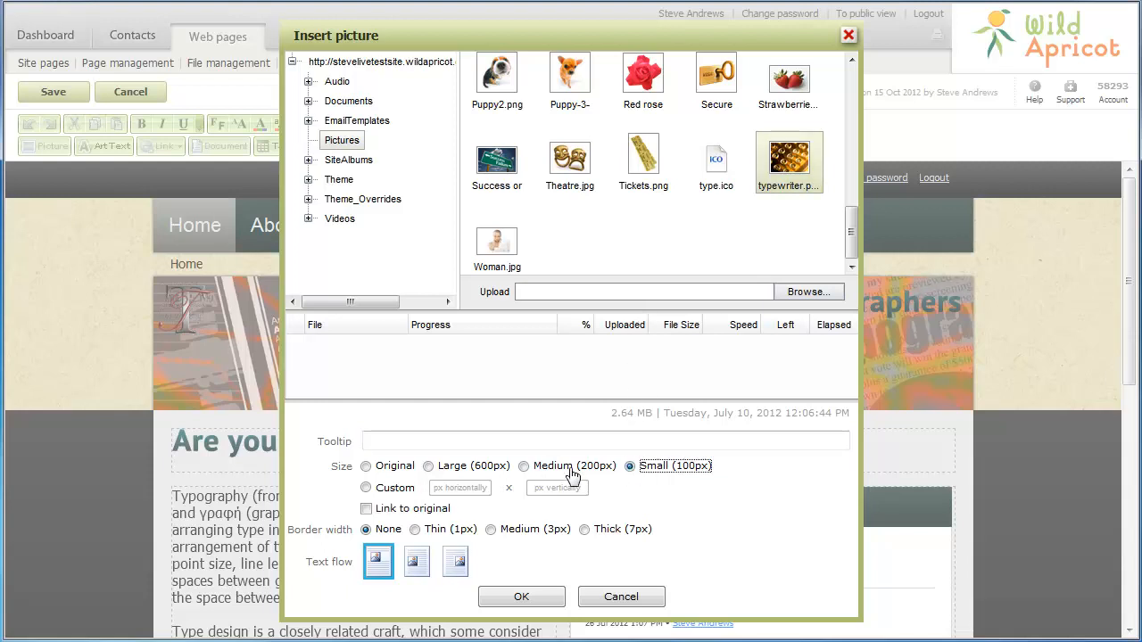
click(417, 561)
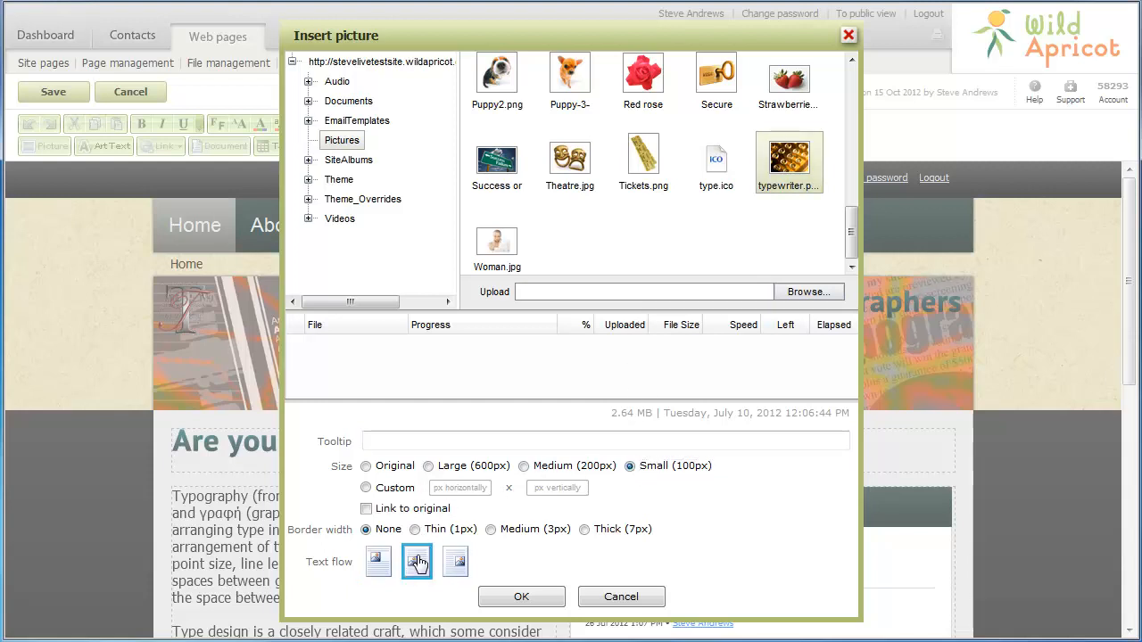
click(522, 597)
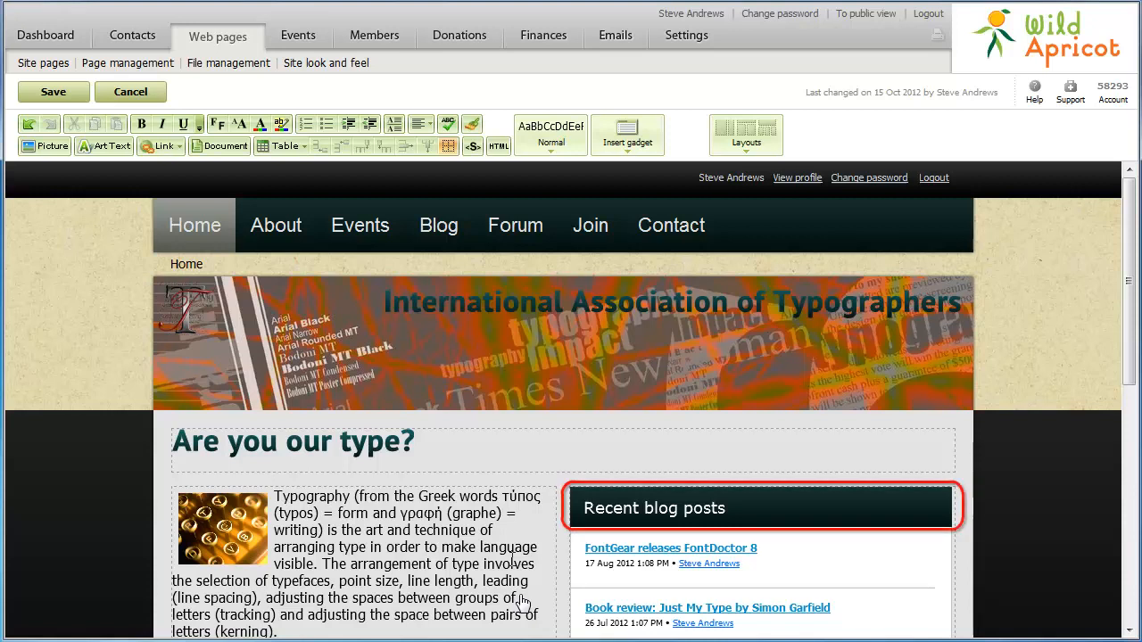
- Insert a forum updates gadget in the empty lower-left area showing the last 4 topics
scroll(524, 604, down, 3)
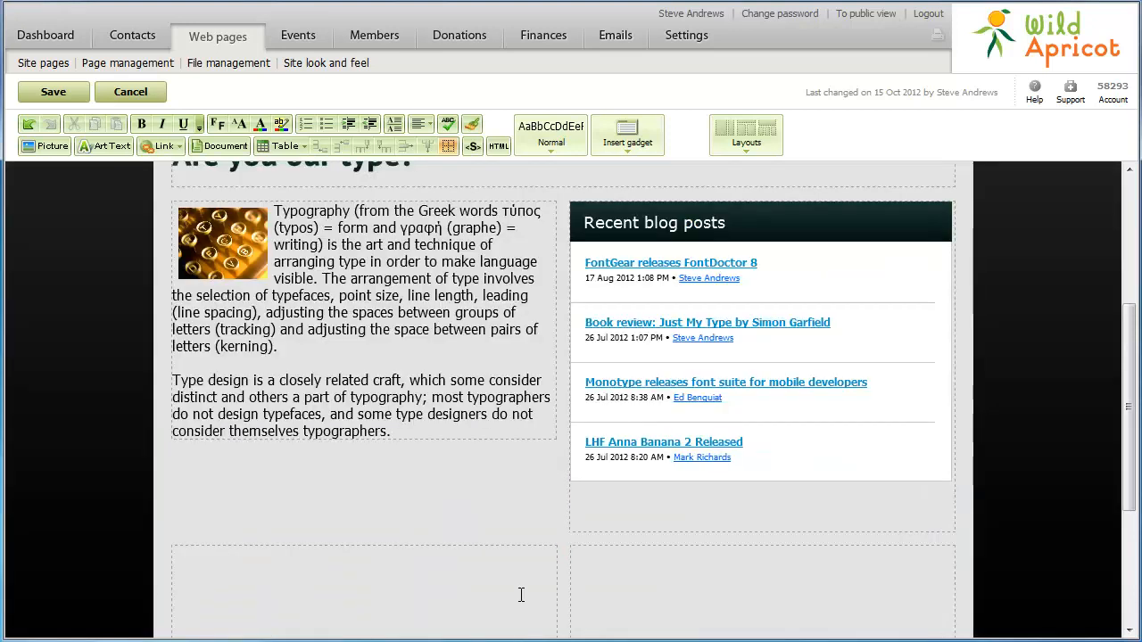
click(184, 560)
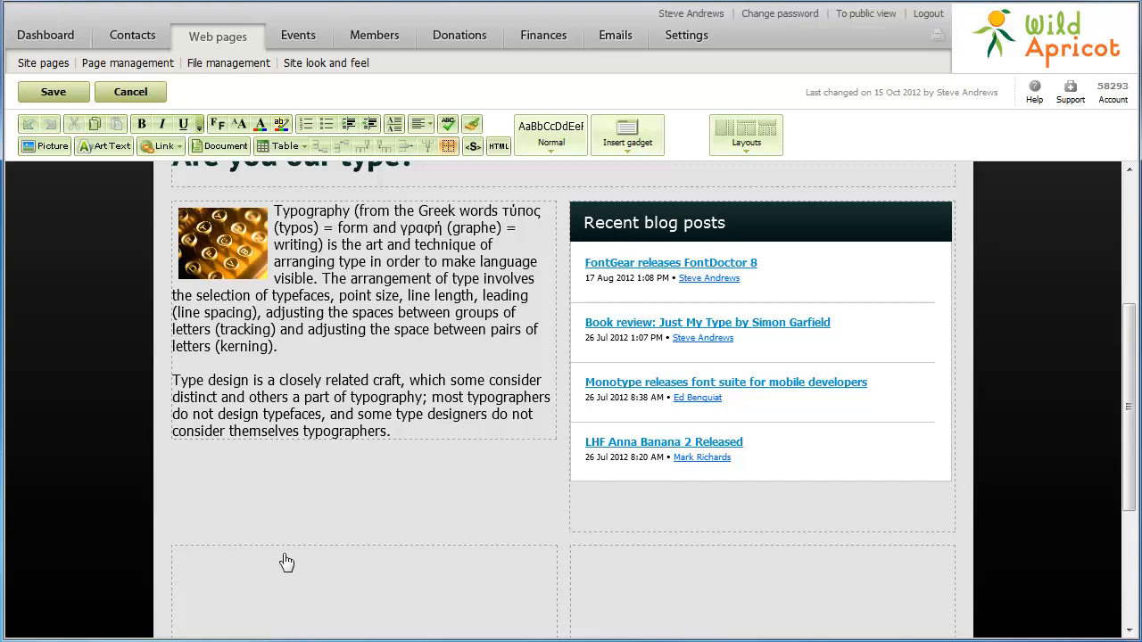
click(628, 151)
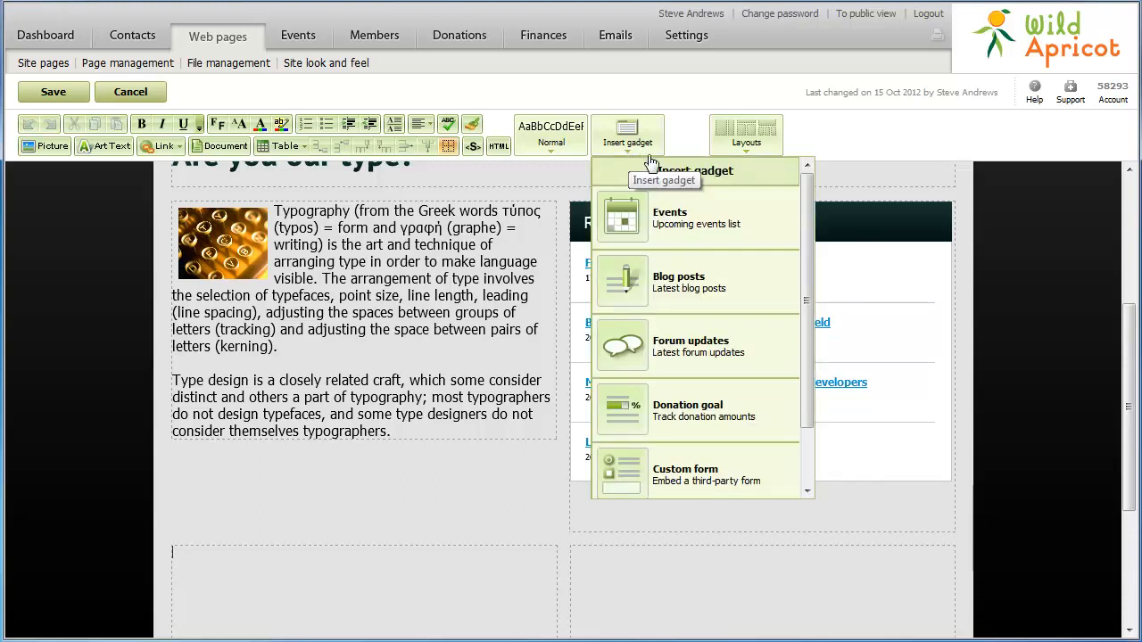
click(710, 353)
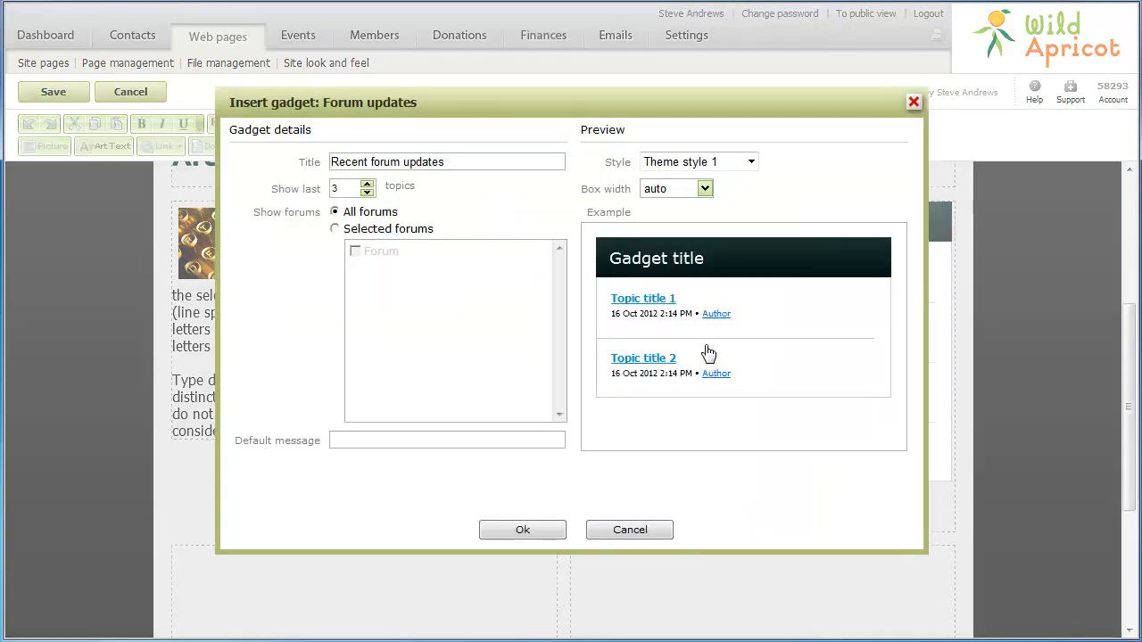
click(367, 184)
click(530, 530)
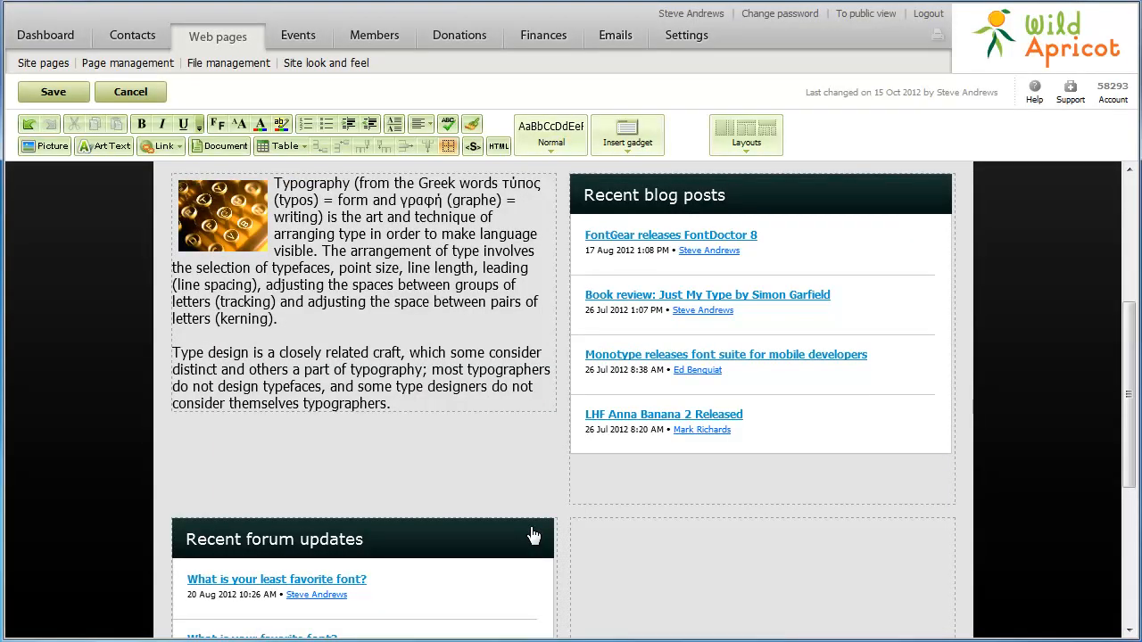
scroll(532, 535, down, 3)
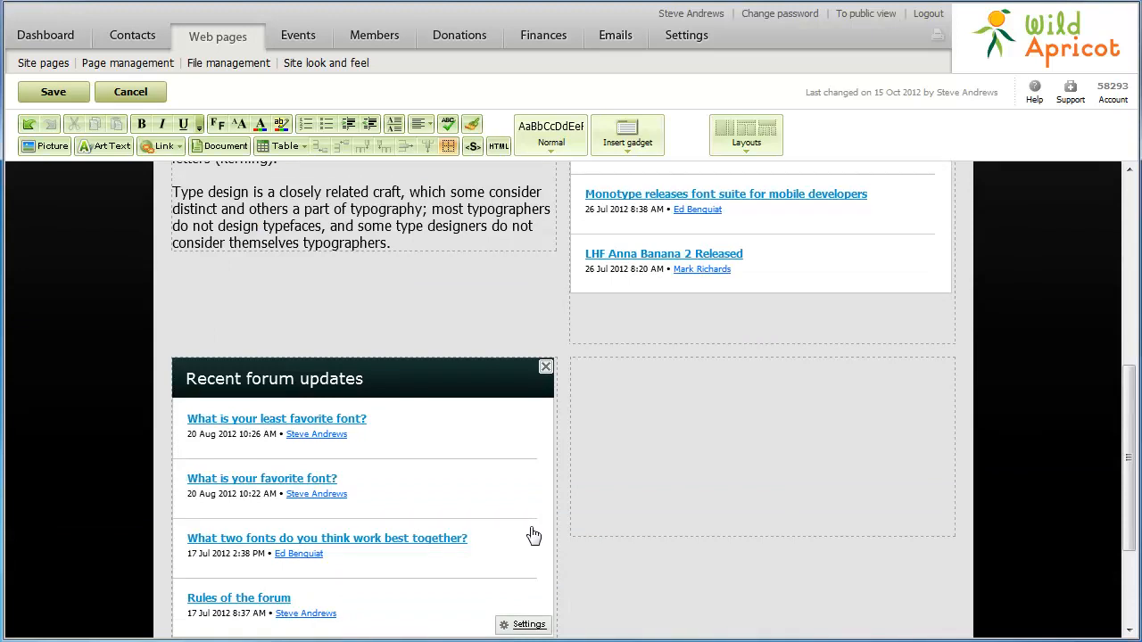
scroll(532, 535, up, 6)
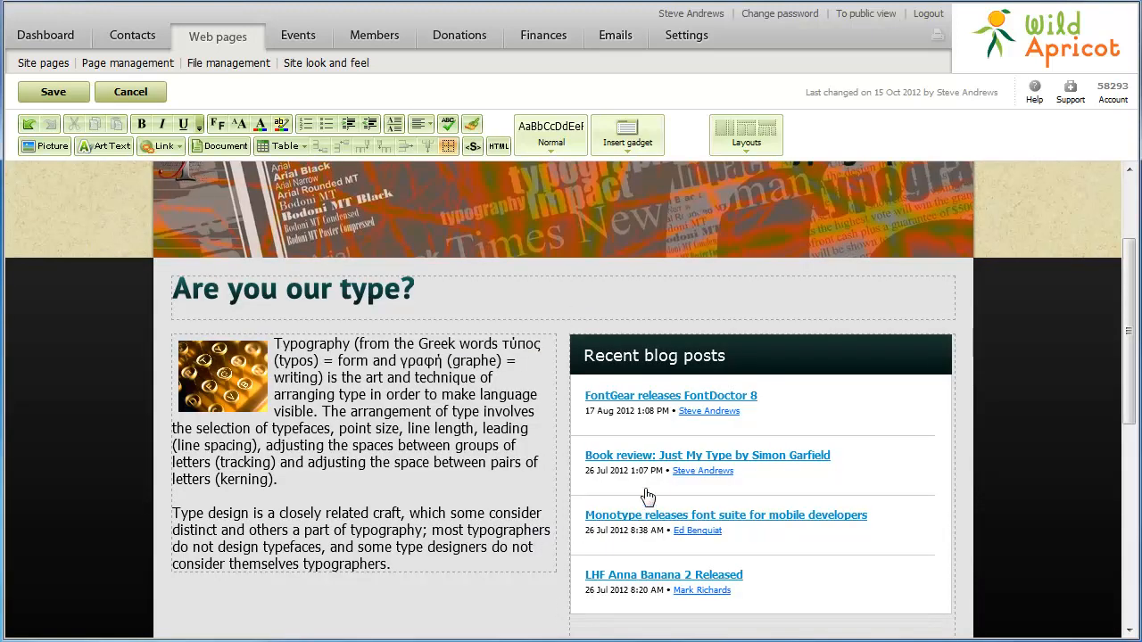
click(747, 148)
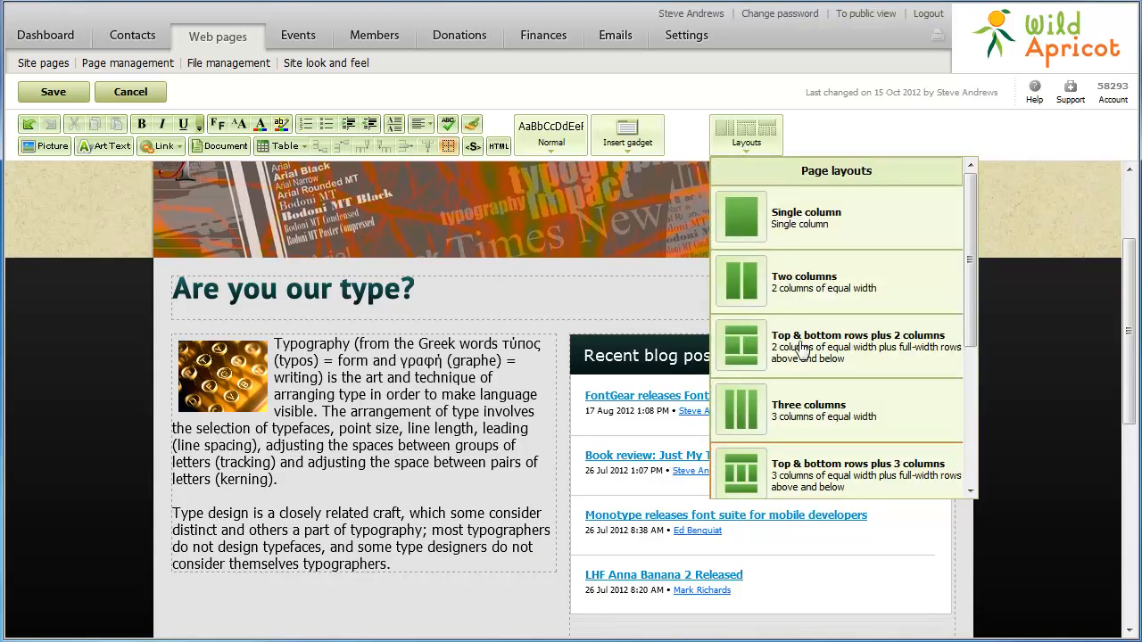
click(805, 489)
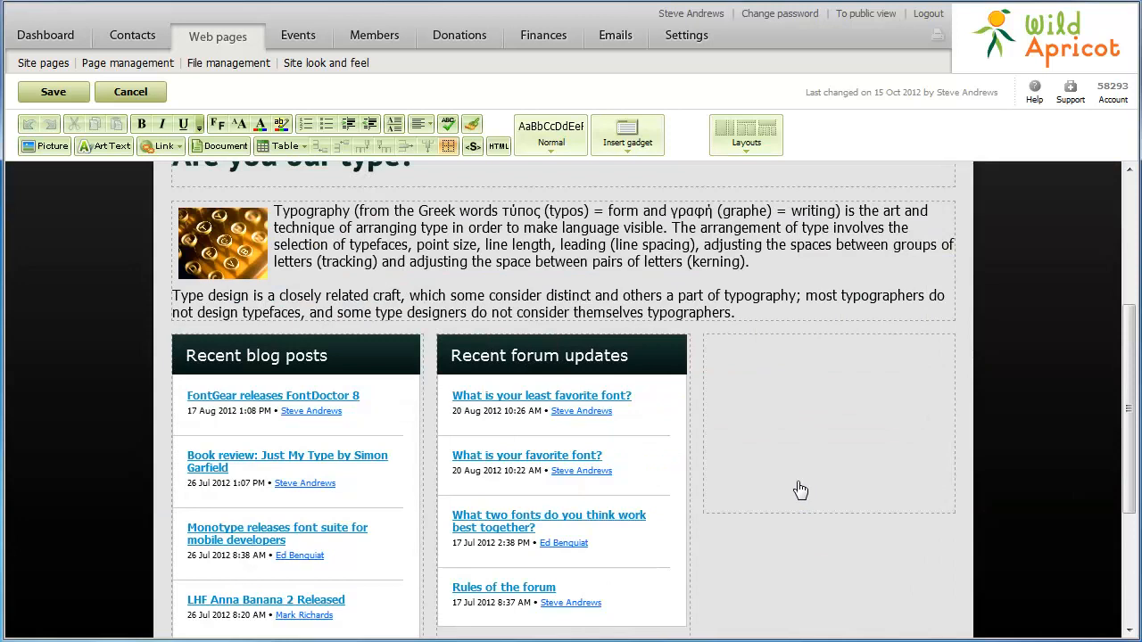
click(748, 150)
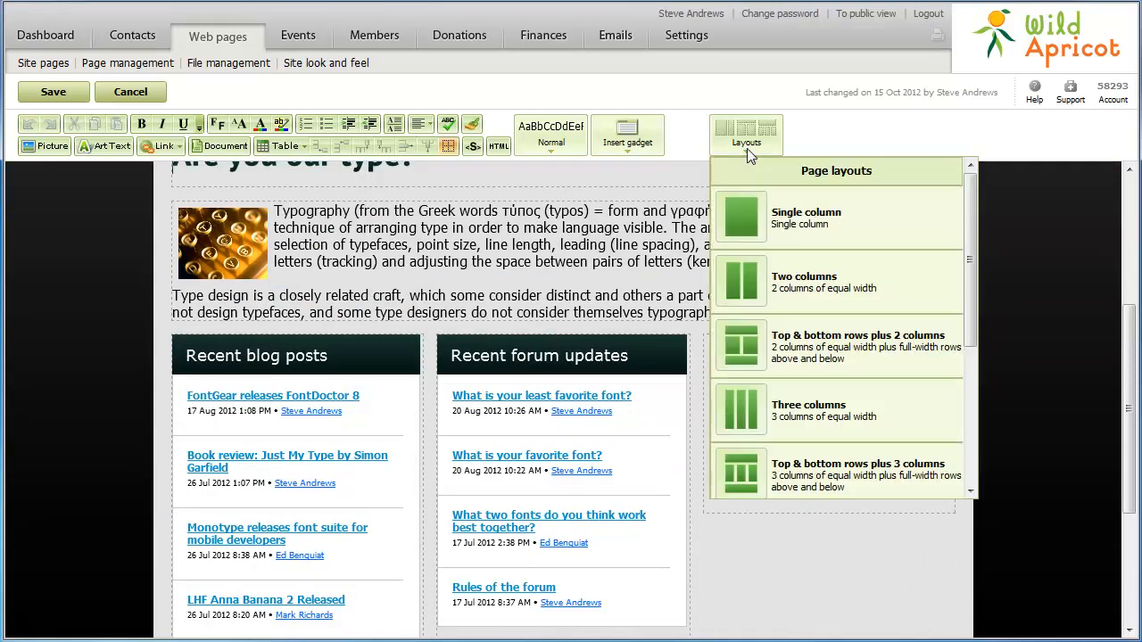
click(972, 449)
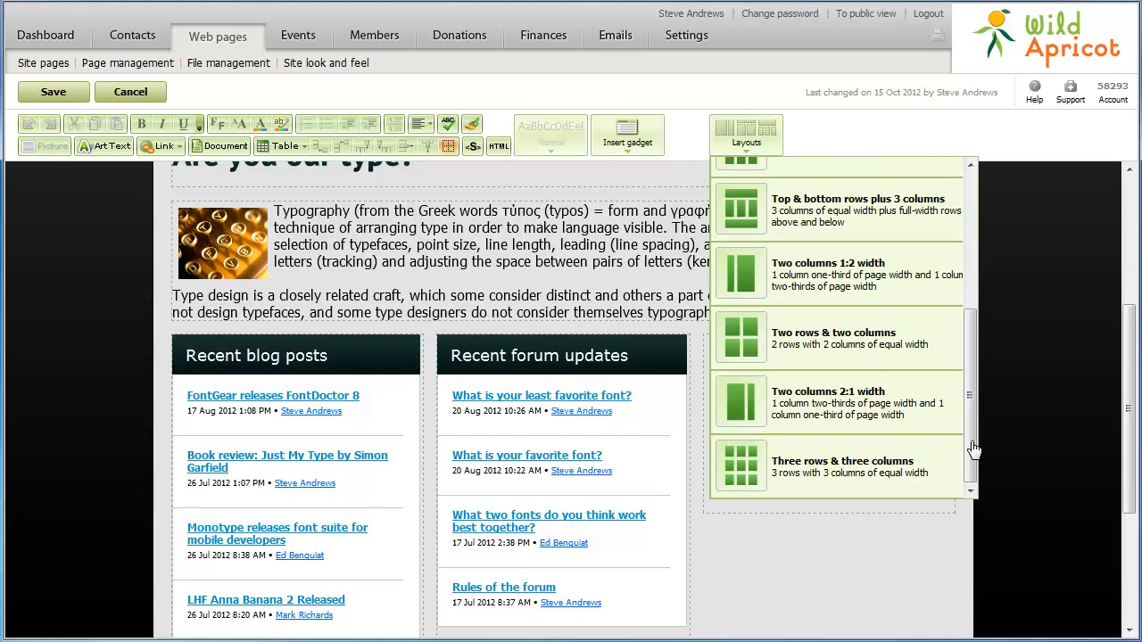
click(844, 342)
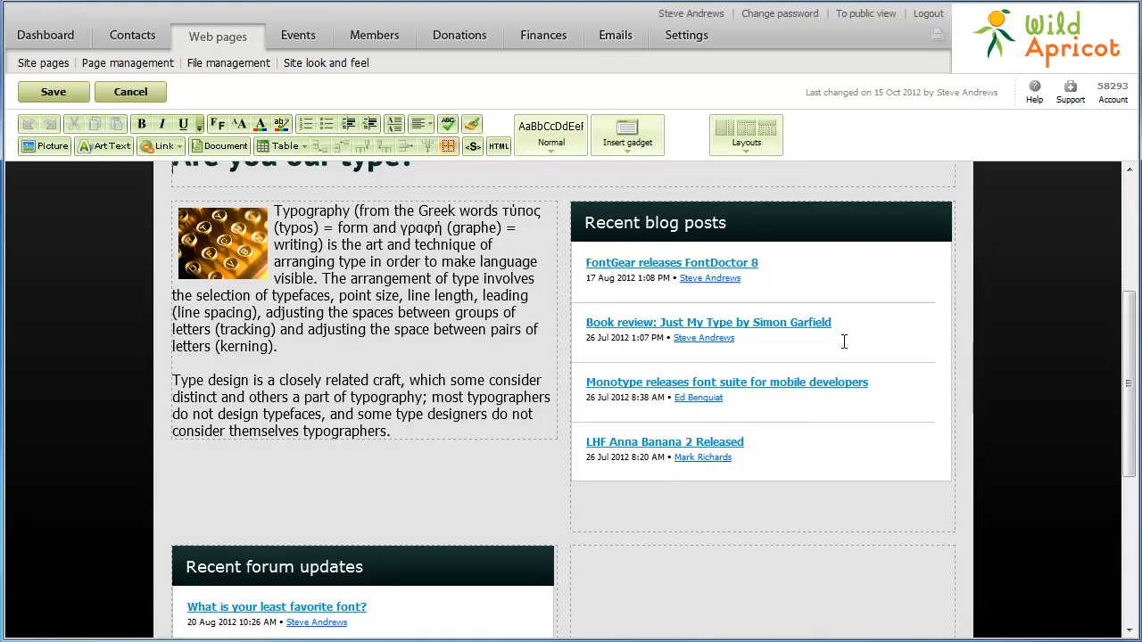
- Type the 'Did you know?' heading in the empty bottom-right area
click(580, 557)
text(Did you know?)
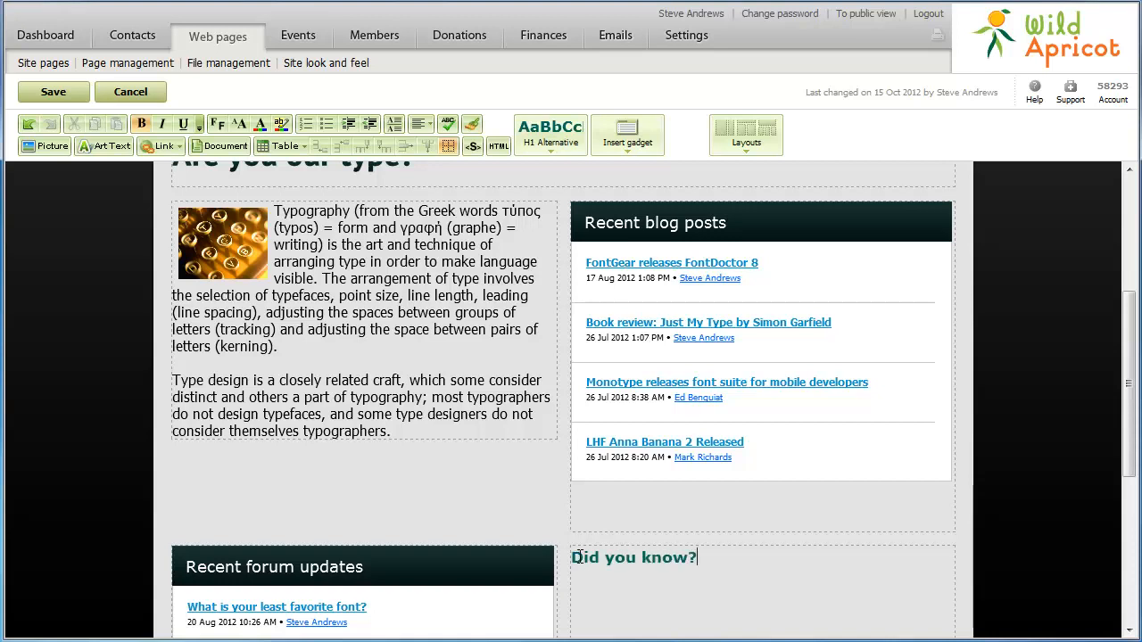
key(Return)
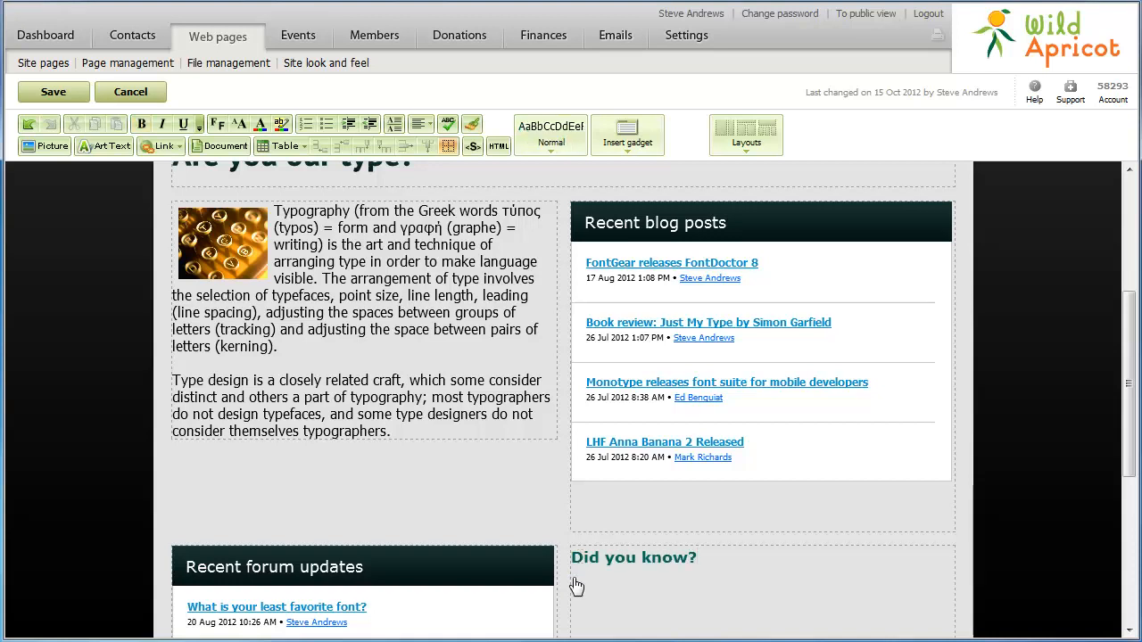
- Insert a one-row table with cell spacing 5, cell padding 5 and no border
click(295, 151)
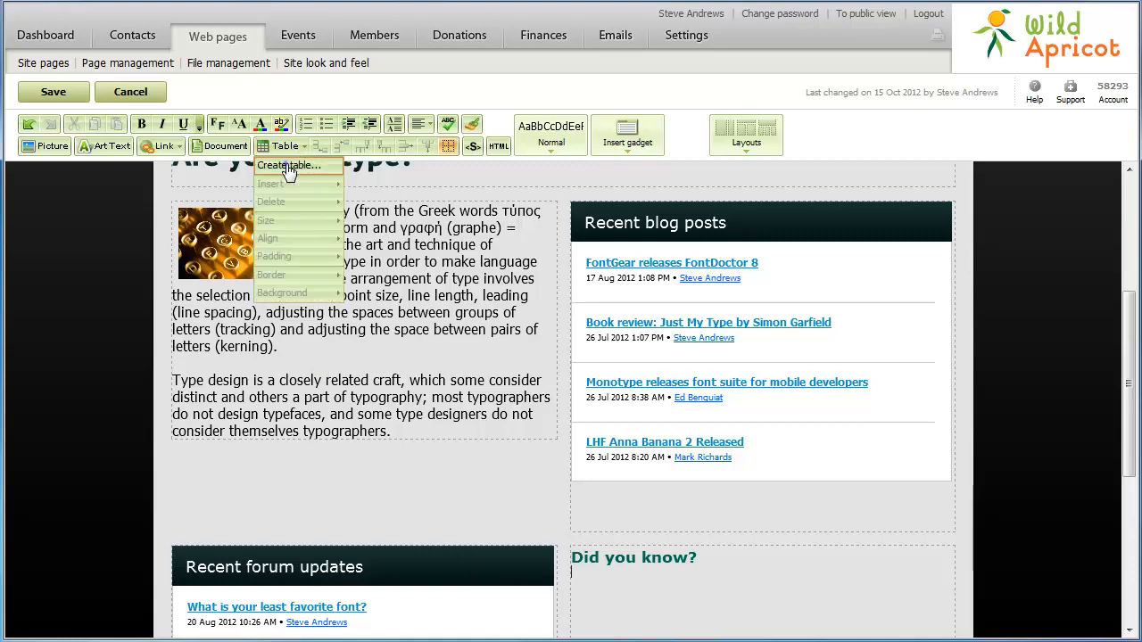
click(288, 169)
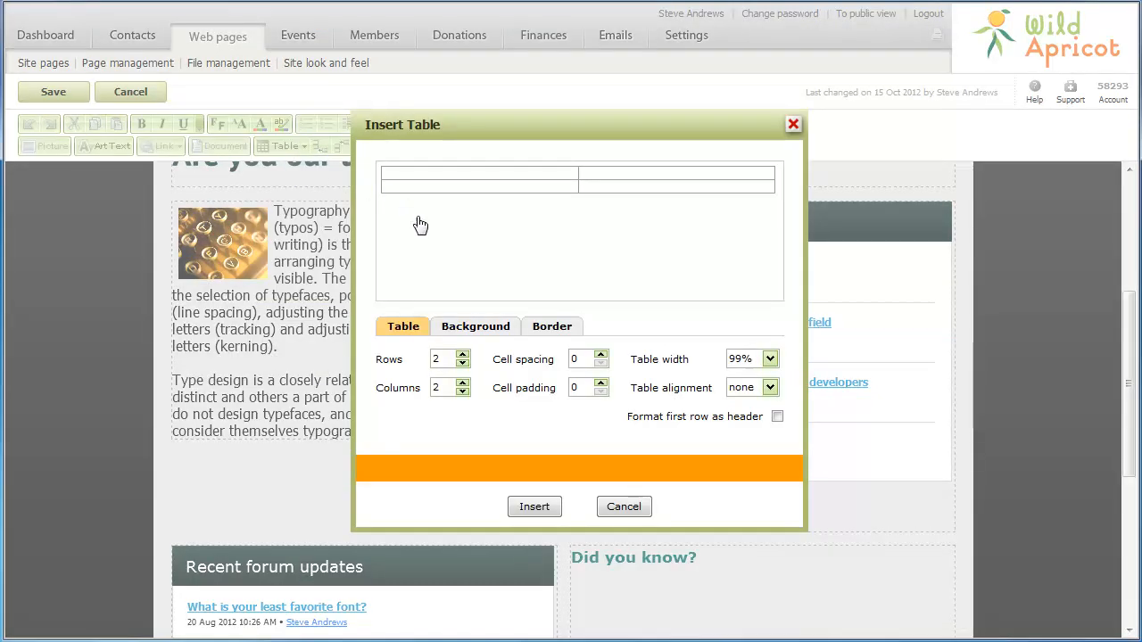
click(462, 364)
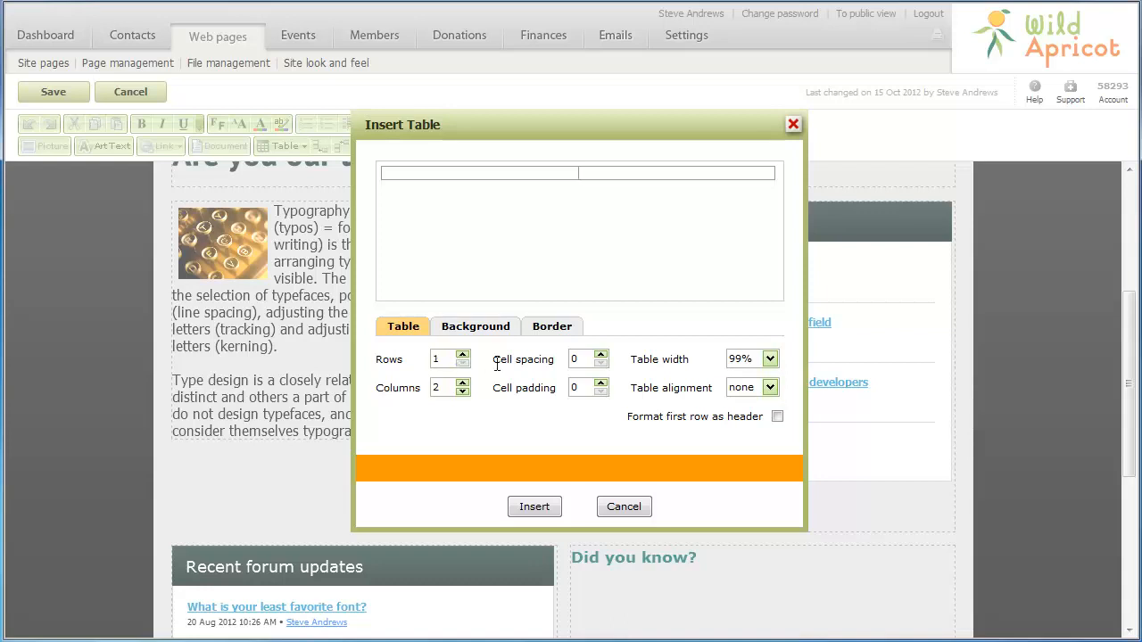
double_click(582, 359)
text(5)
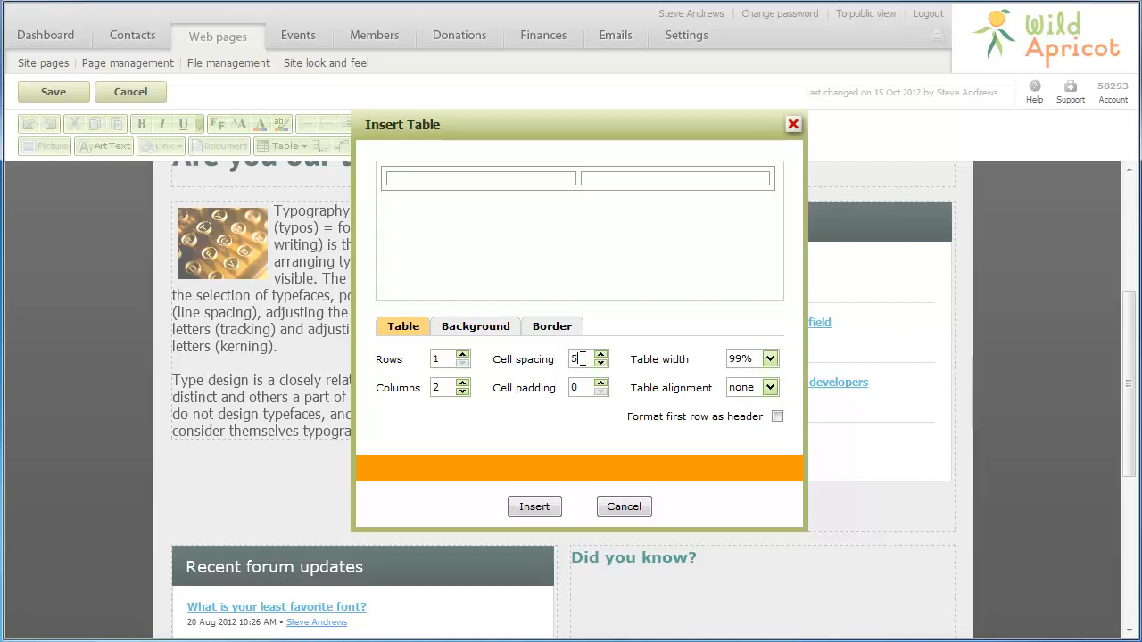
double_click(578, 387)
text(5)
click(544, 337)
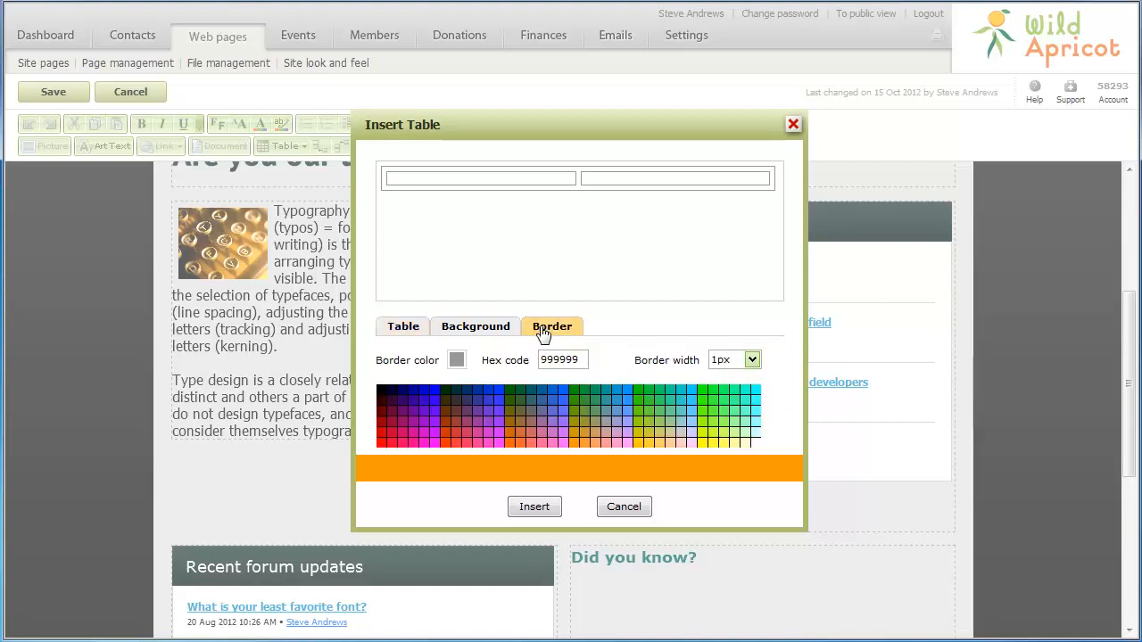
click(752, 360)
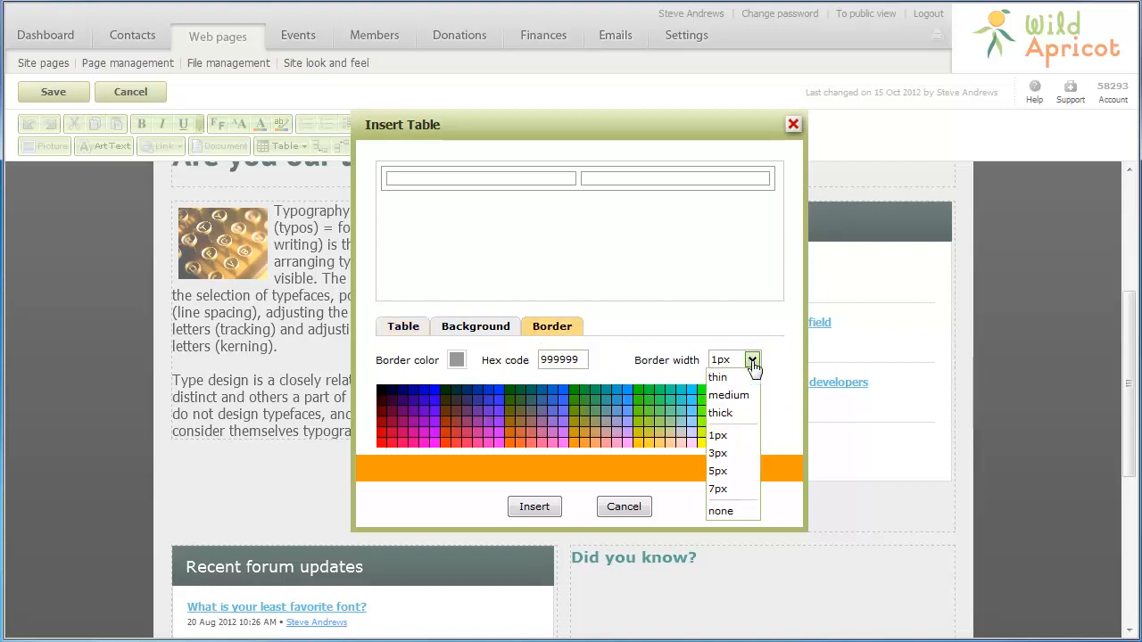
click(735, 513)
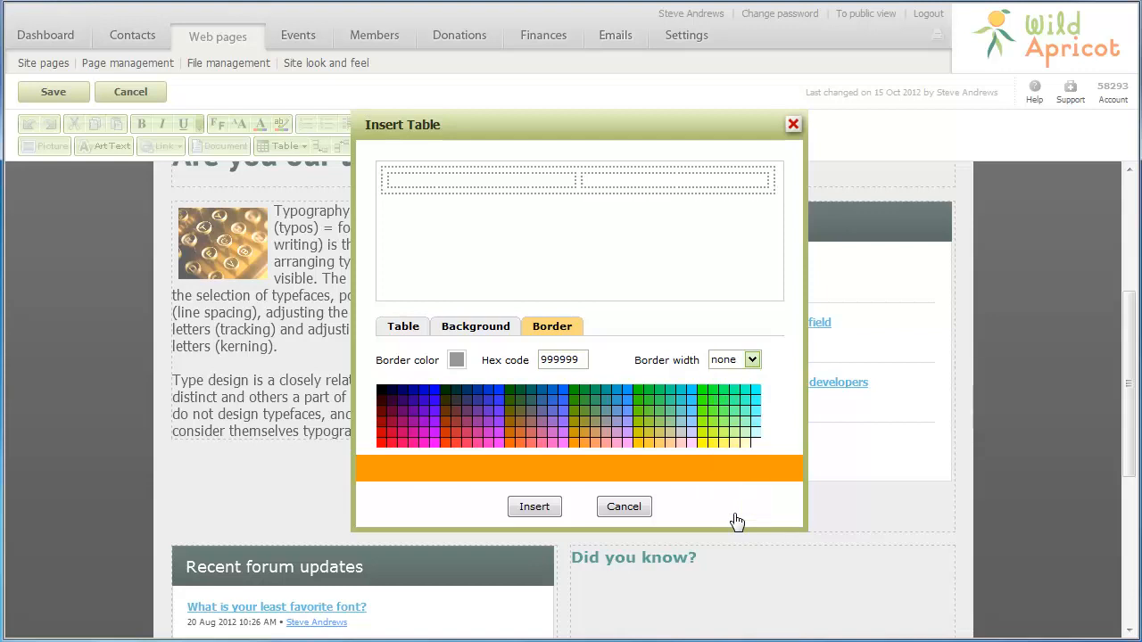
click(539, 507)
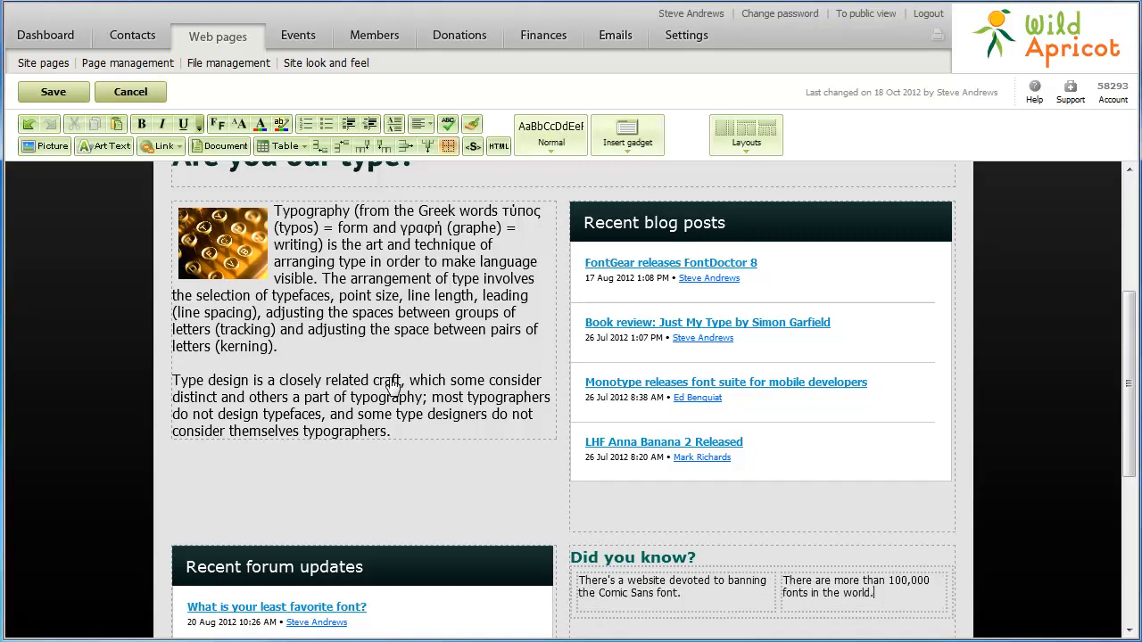
- Bullet the 100,000 fonts and Comic Sans facts, then toggle table outlines off and on
click(326, 124)
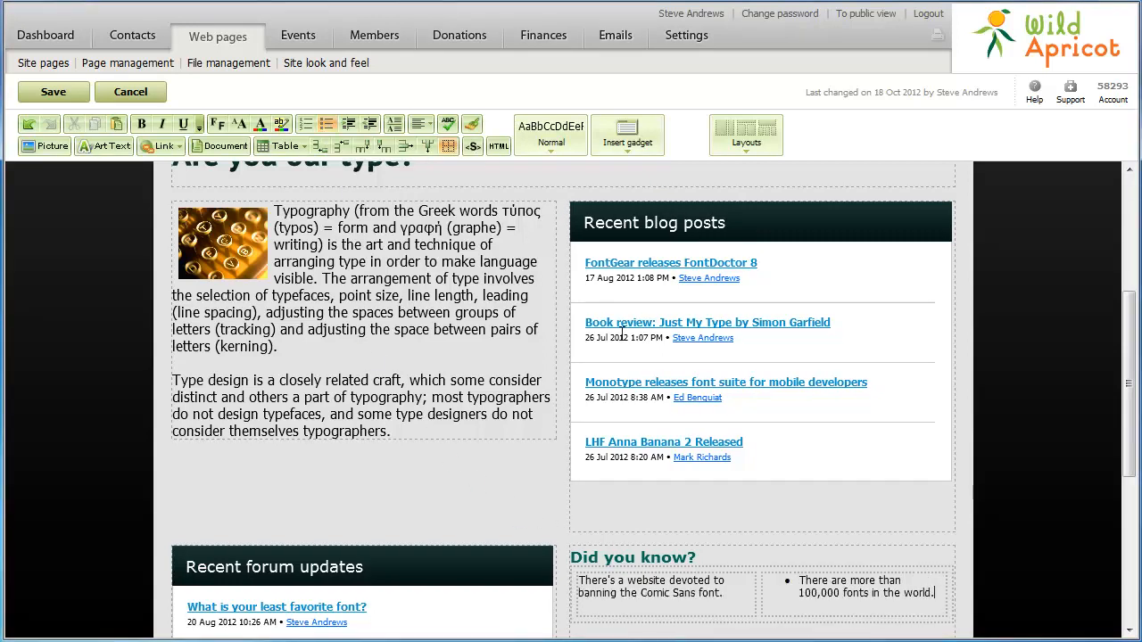
click(655, 592)
click(326, 124)
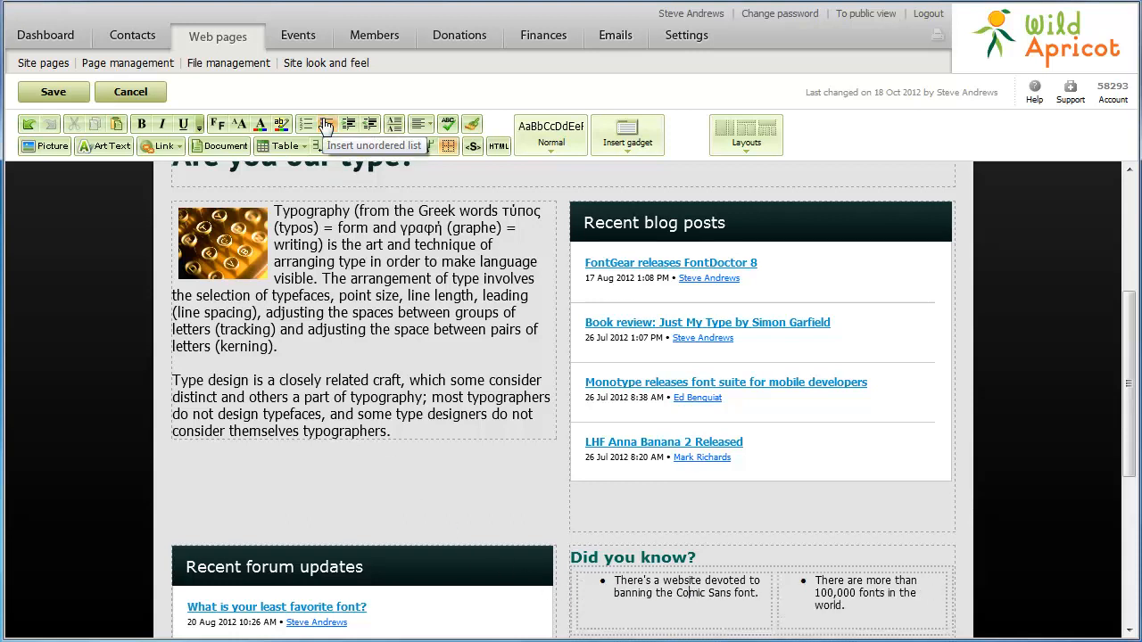
click(447, 148)
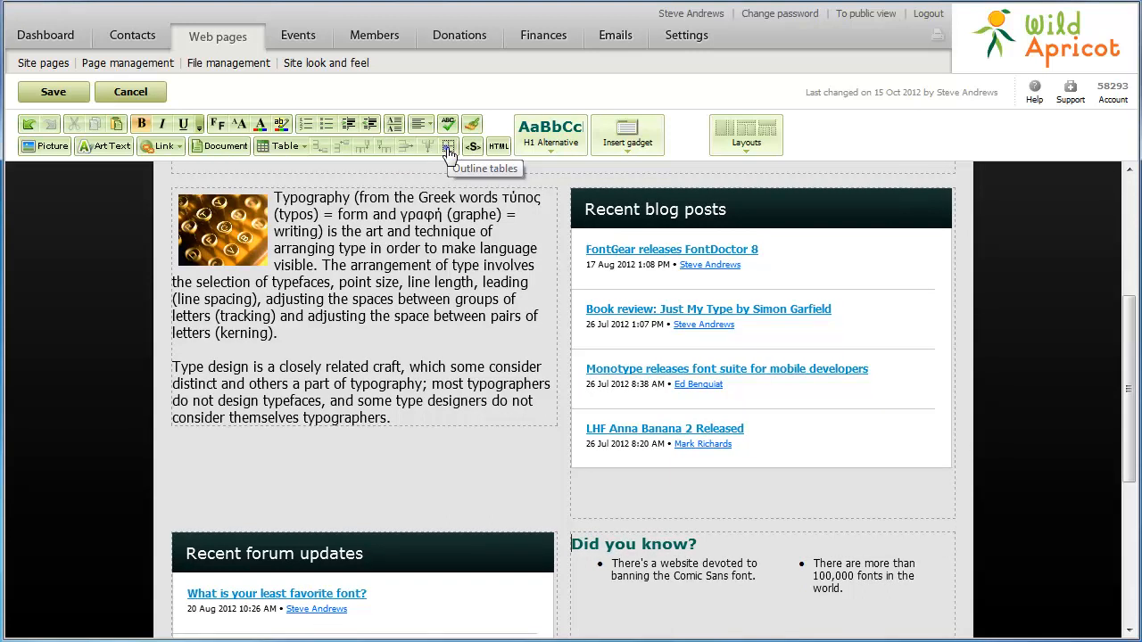
click(448, 148)
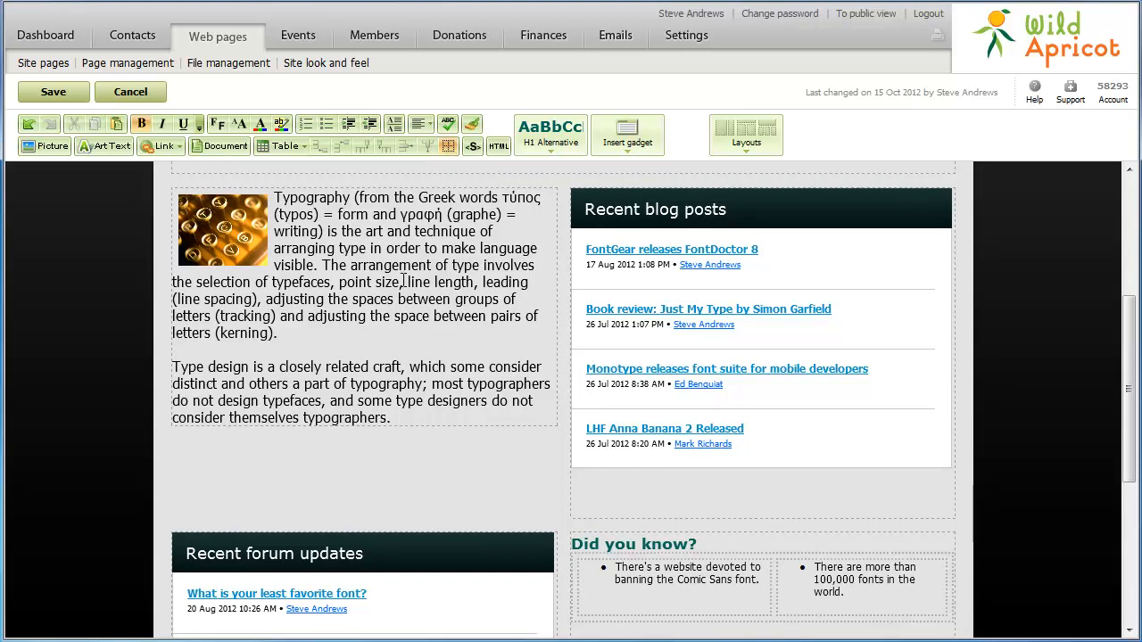
- Add a new line reading 'Source:' below the typography paragraph
click(399, 419)
key(Return)
text(Source:)
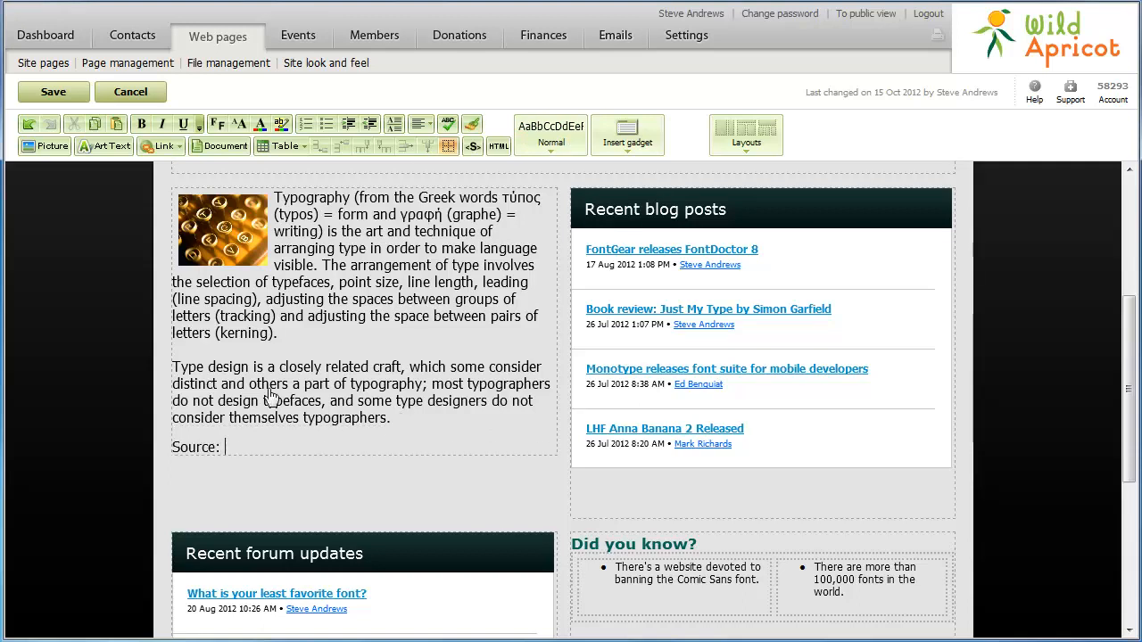
- Insert a 'Wikipedia' link after Source: pointing to en.wikipedia.org/wiki/Typography
click(166, 148)
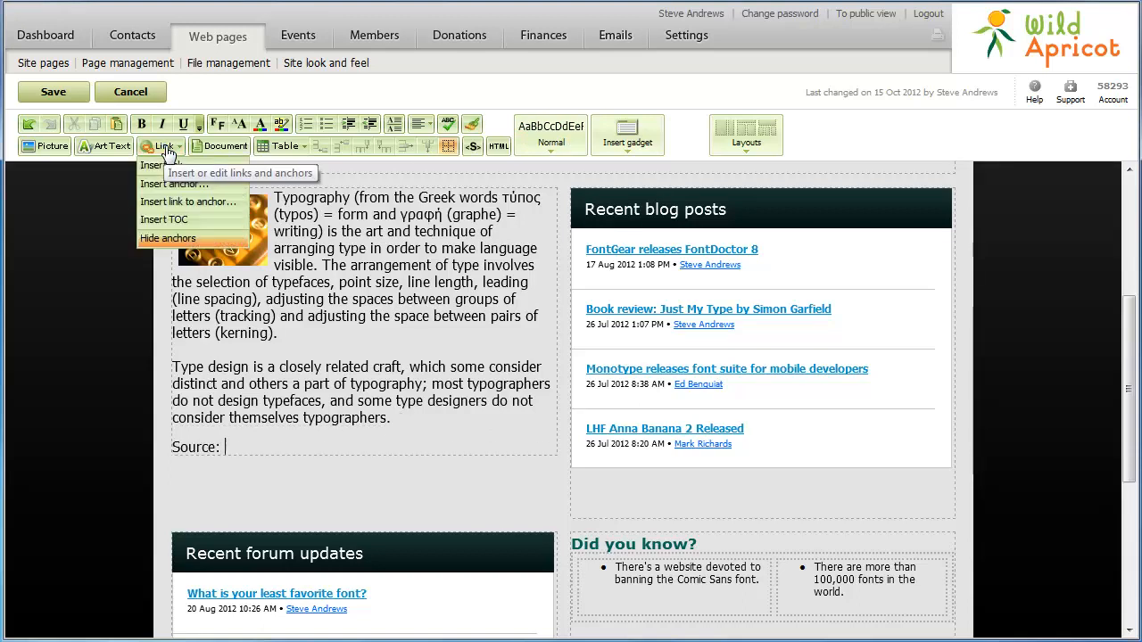
click(196, 174)
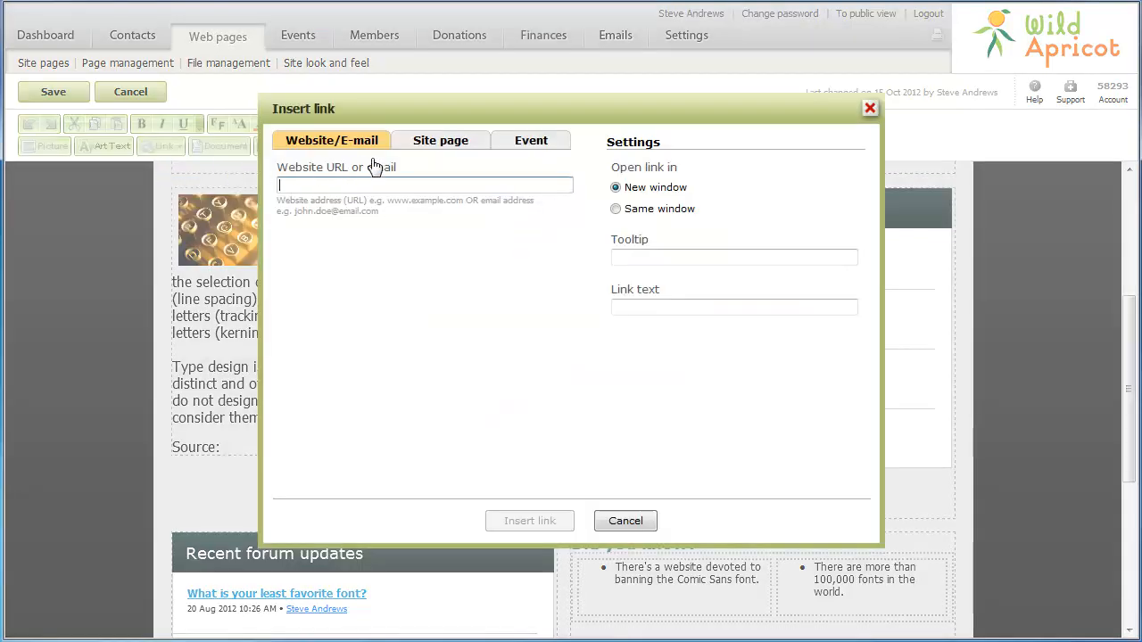
click(429, 150)
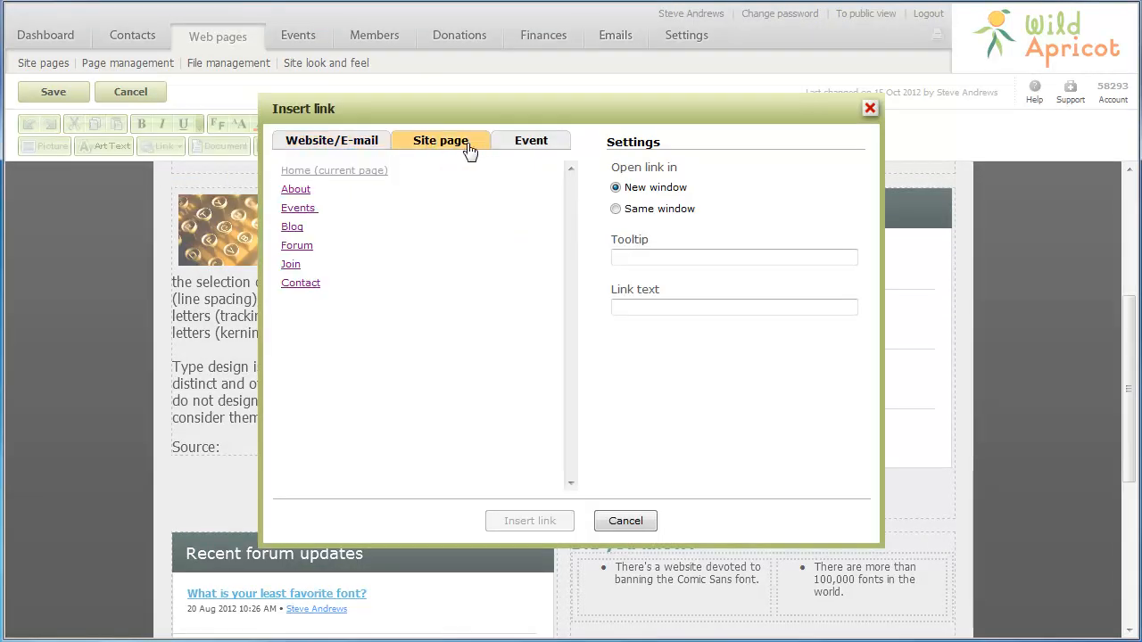
click(535, 145)
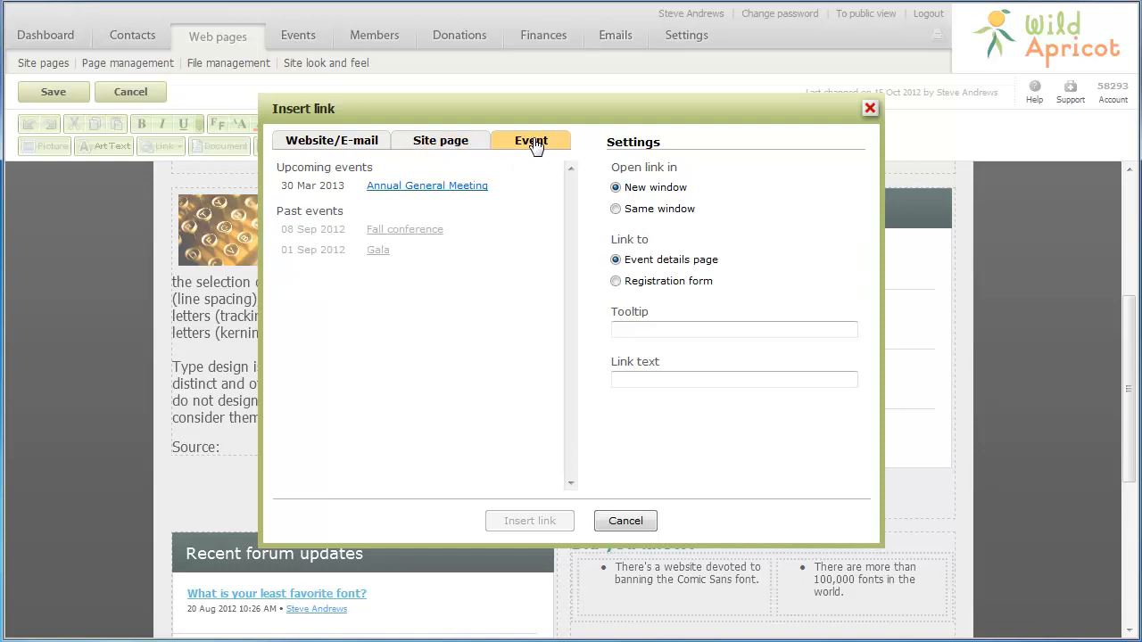
click(329, 142)
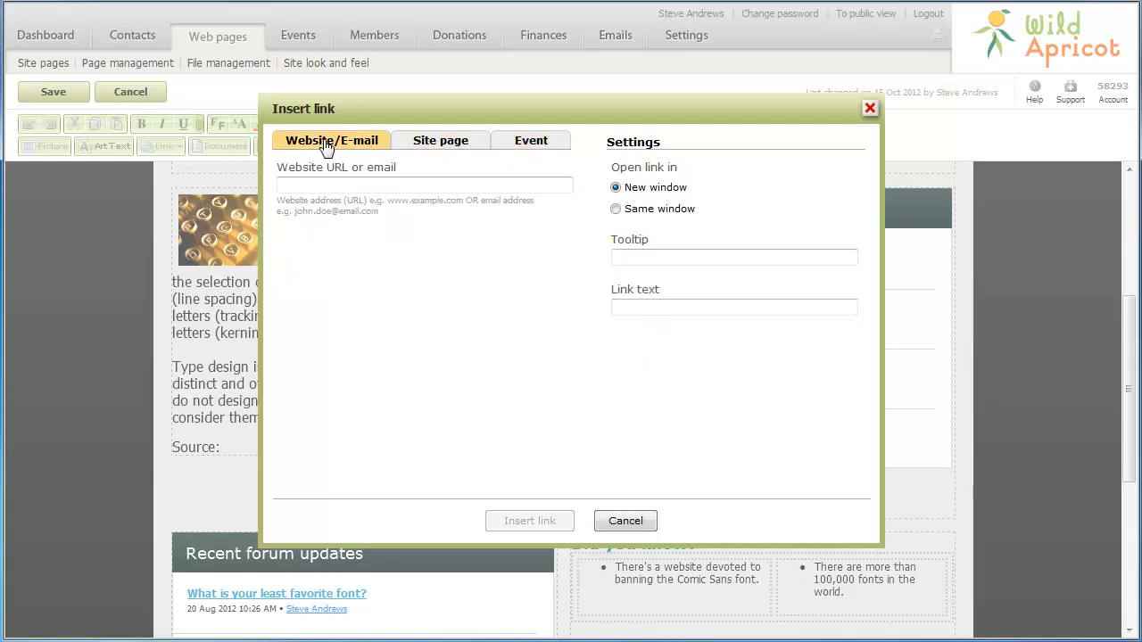
click(300, 185)
text(en.wikipedia.org/wiki/Typography)
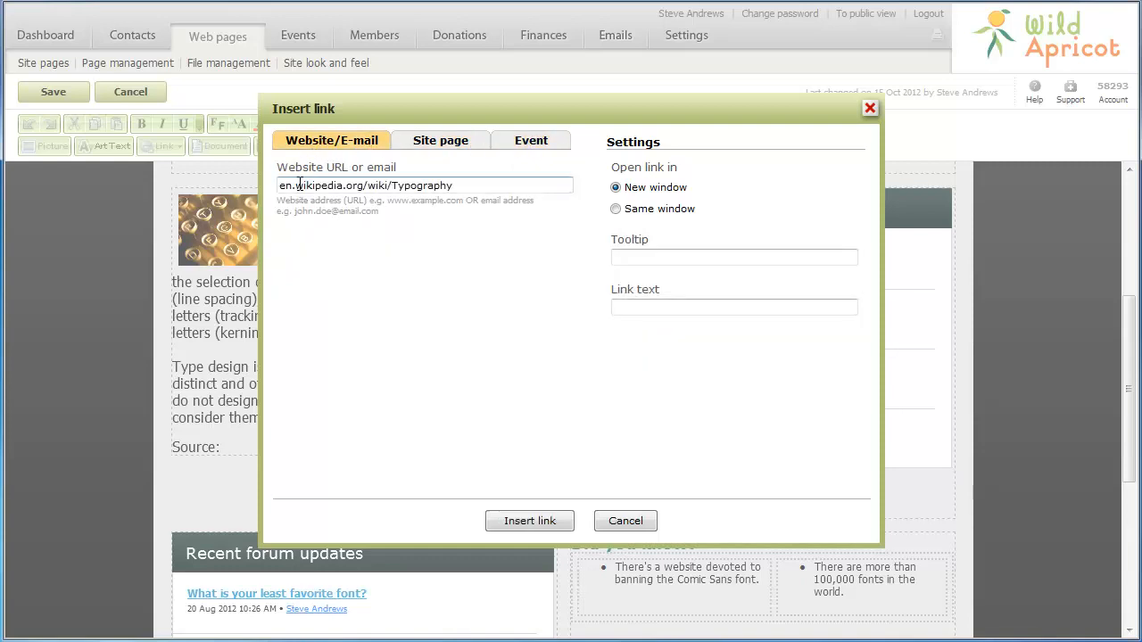
click(625, 305)
text(Wikipedia)
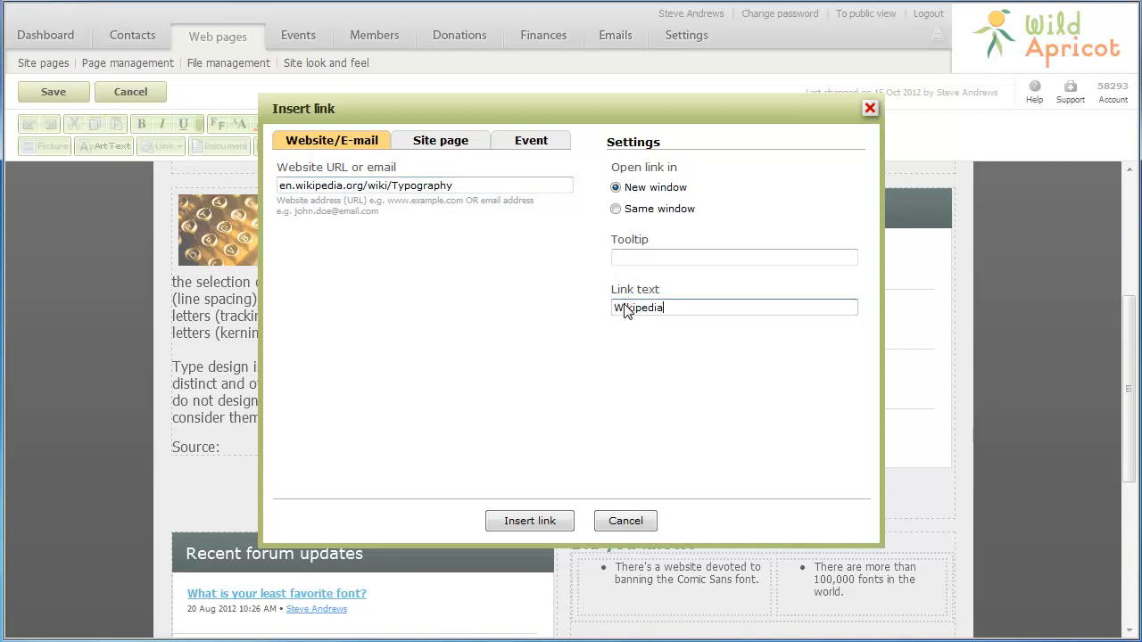
click(527, 523)
click(926, 465)
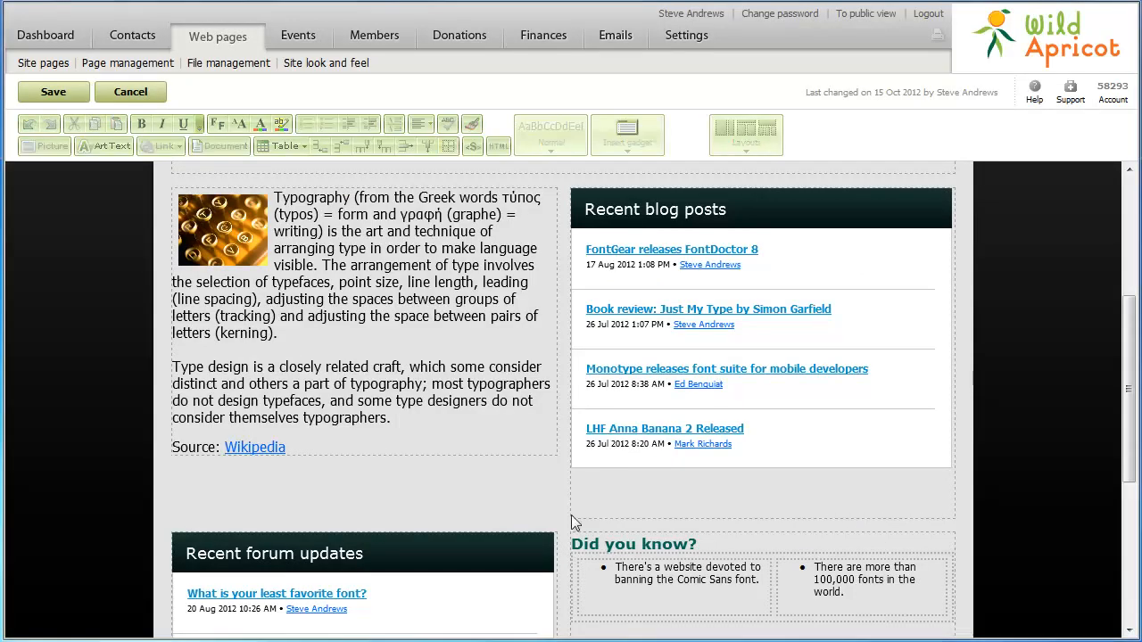
- Delete the <P>&nbsp;</P> line under 'Are you our type?' in the HTML source, then undo and redo
click(1132, 214)
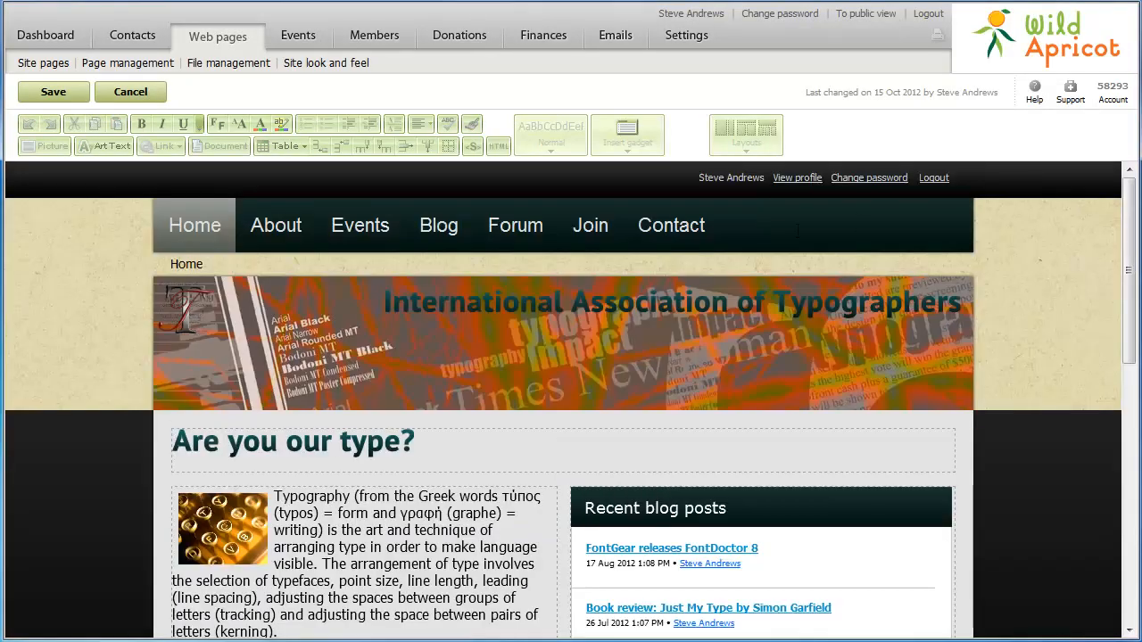
click(421, 444)
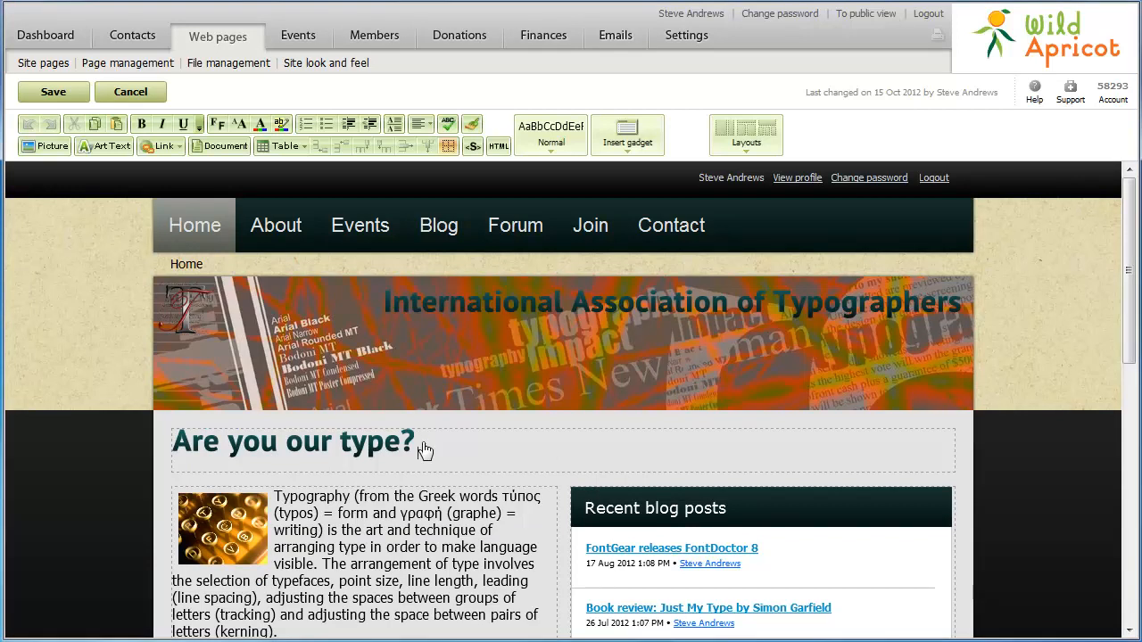
click(499, 146)
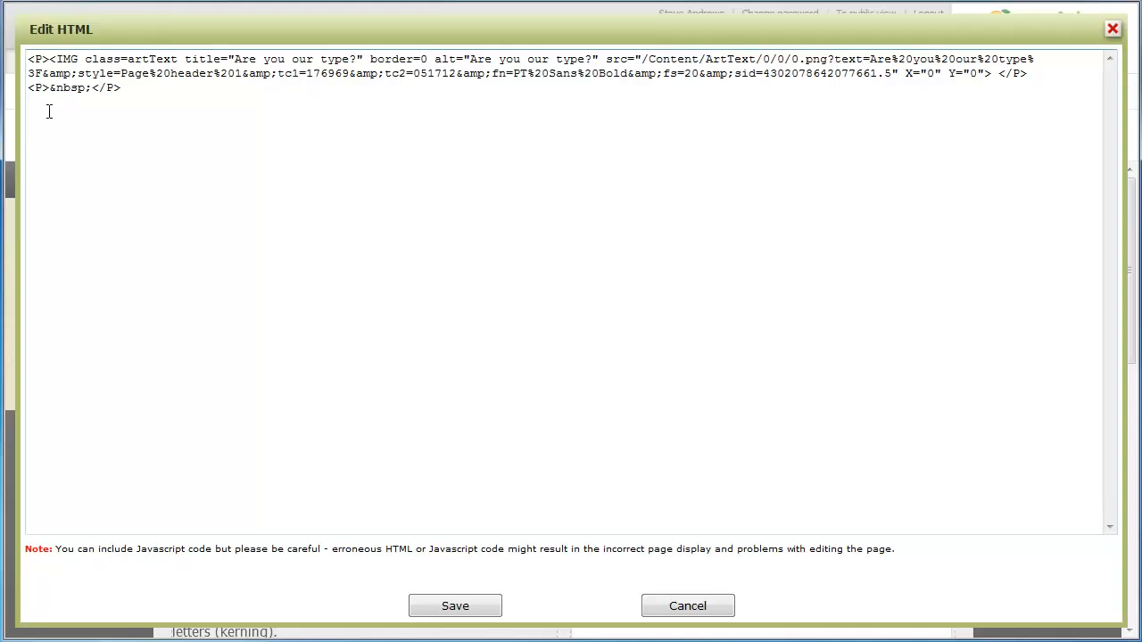
drag(29, 88, 122, 89)
key(Delete)
click(458, 606)
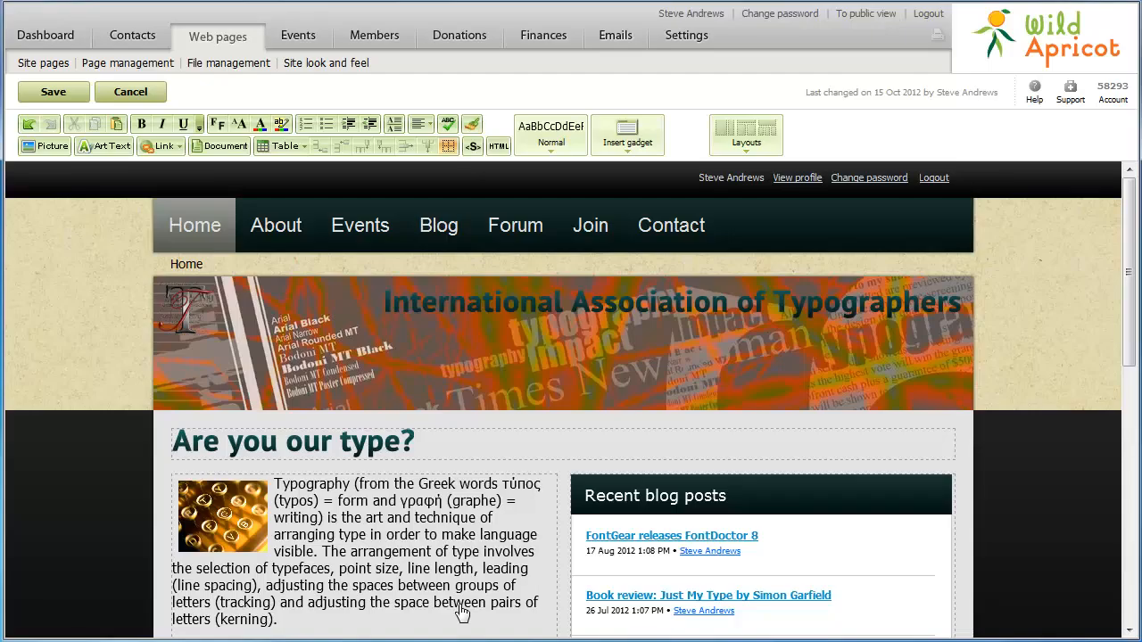
click(31, 126)
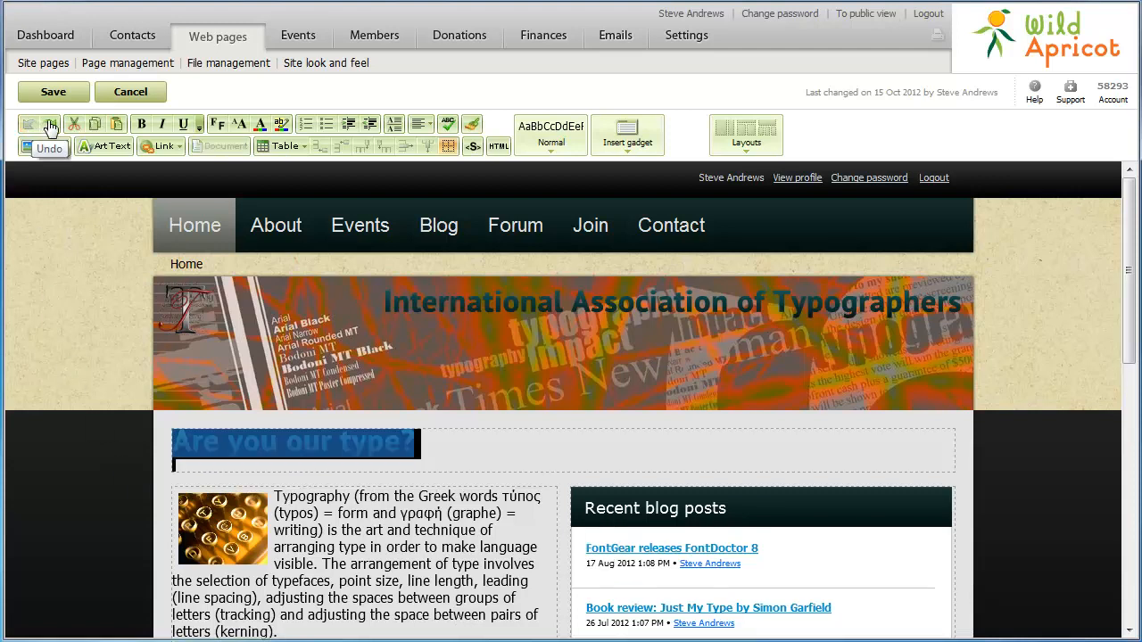
click(51, 124)
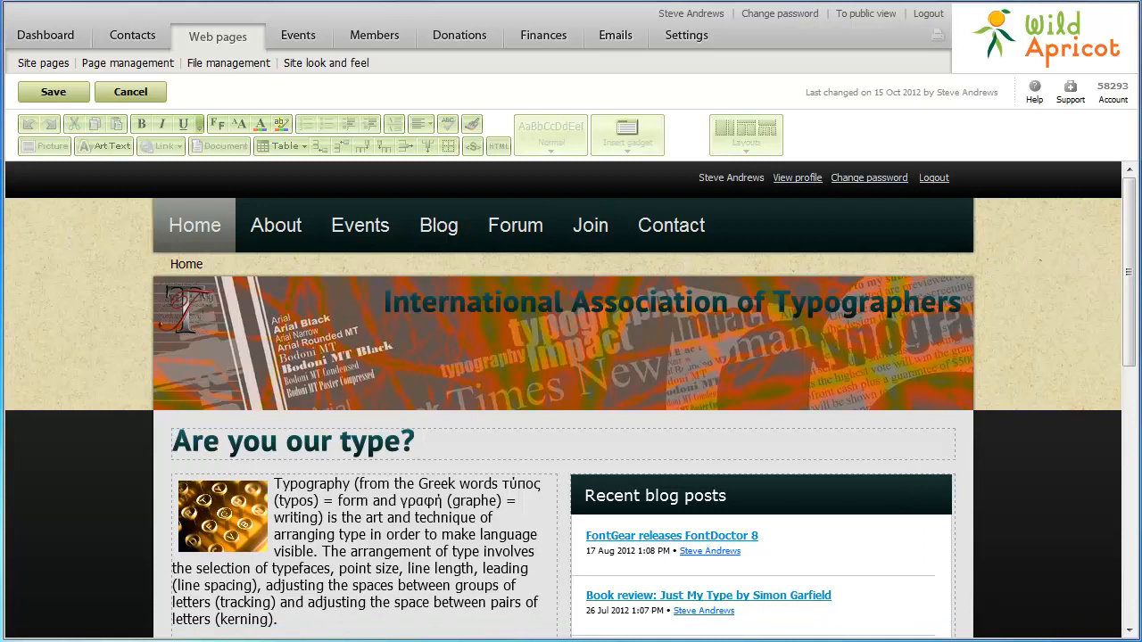
- Paste the 'A lesson on typography' YouTube iframe as an HTML snippet below Did you know?
scroll(571, 401, down, 5)
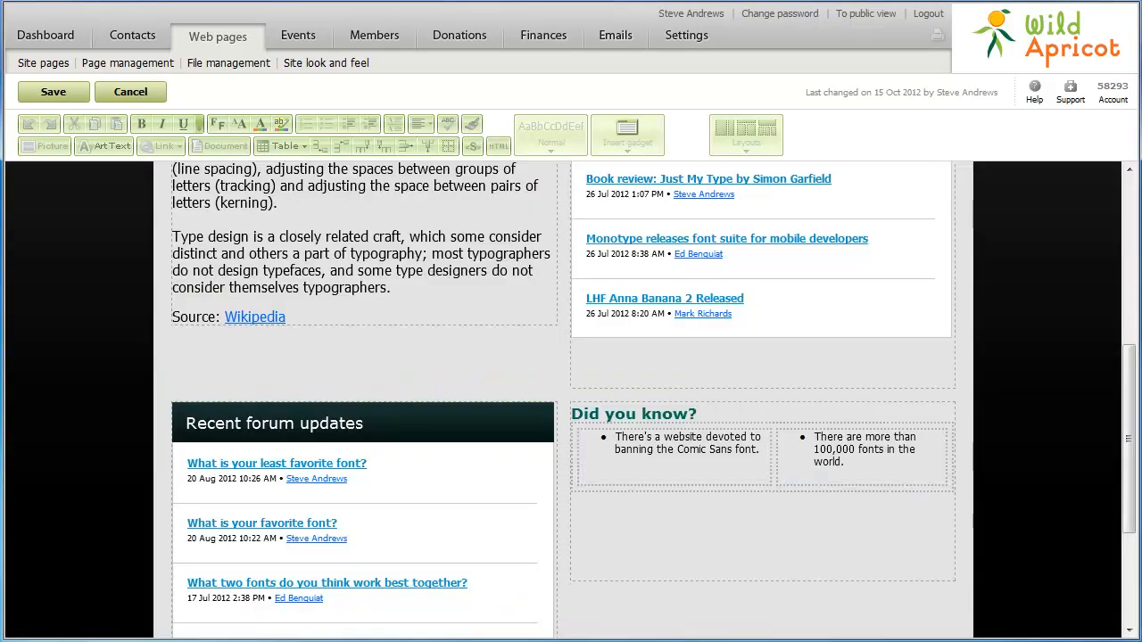
click(591, 510)
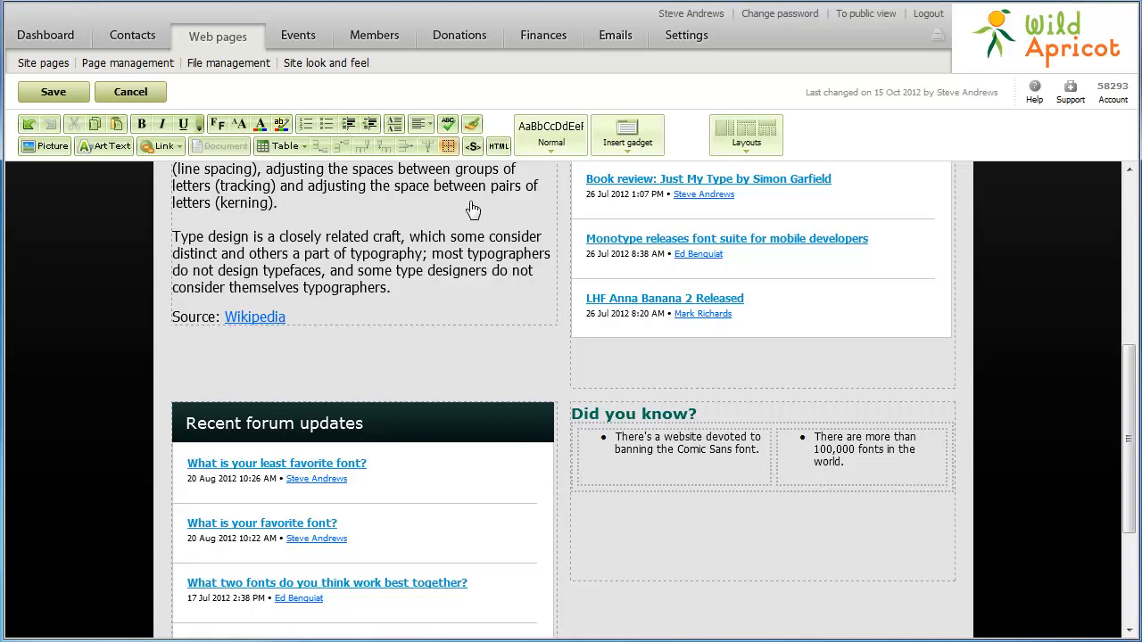
click(472, 148)
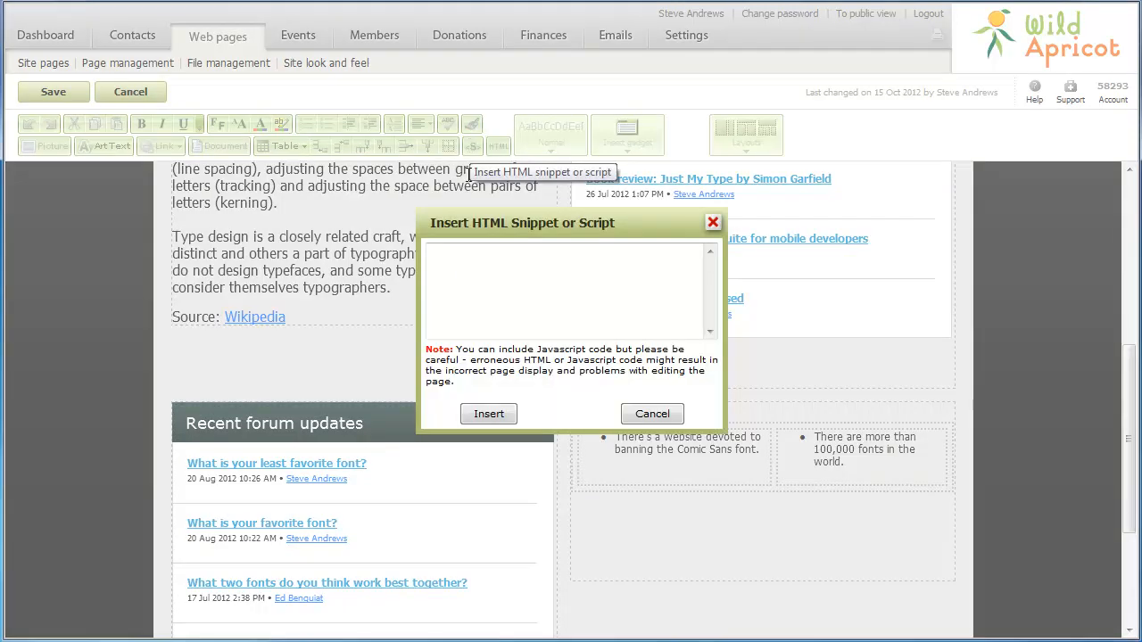
right_click(468, 275)
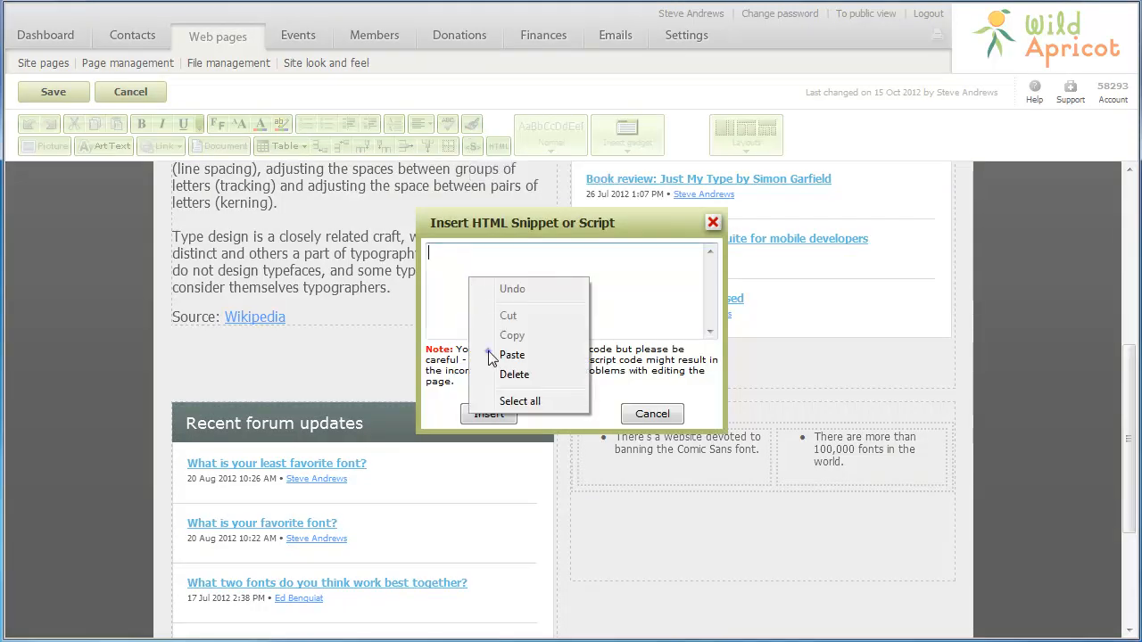
click(511, 355)
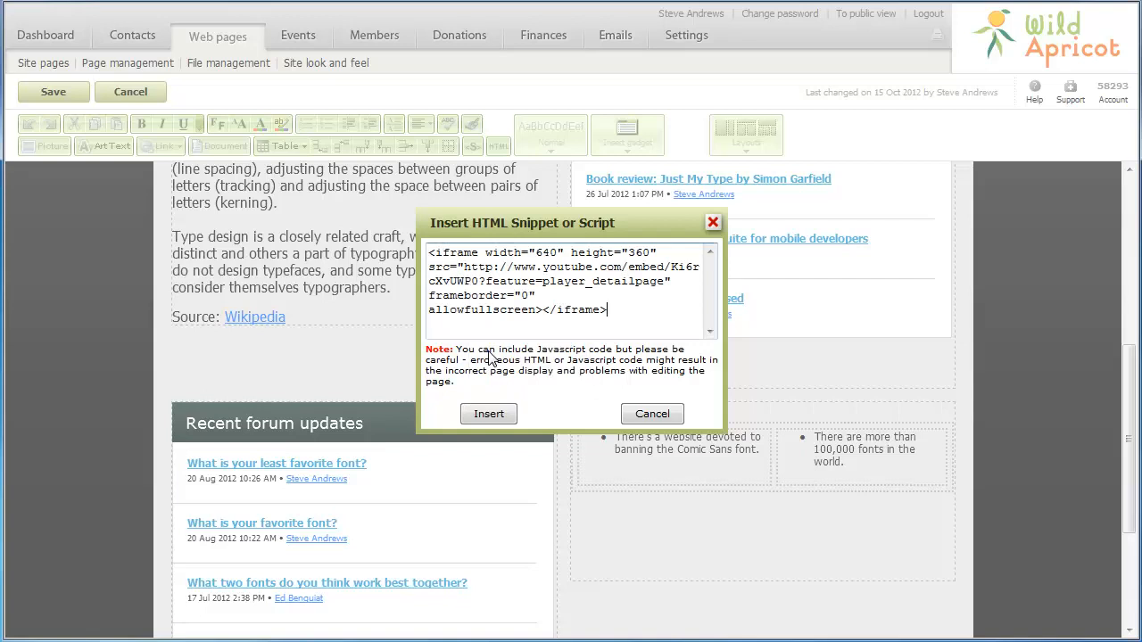
click(490, 413)
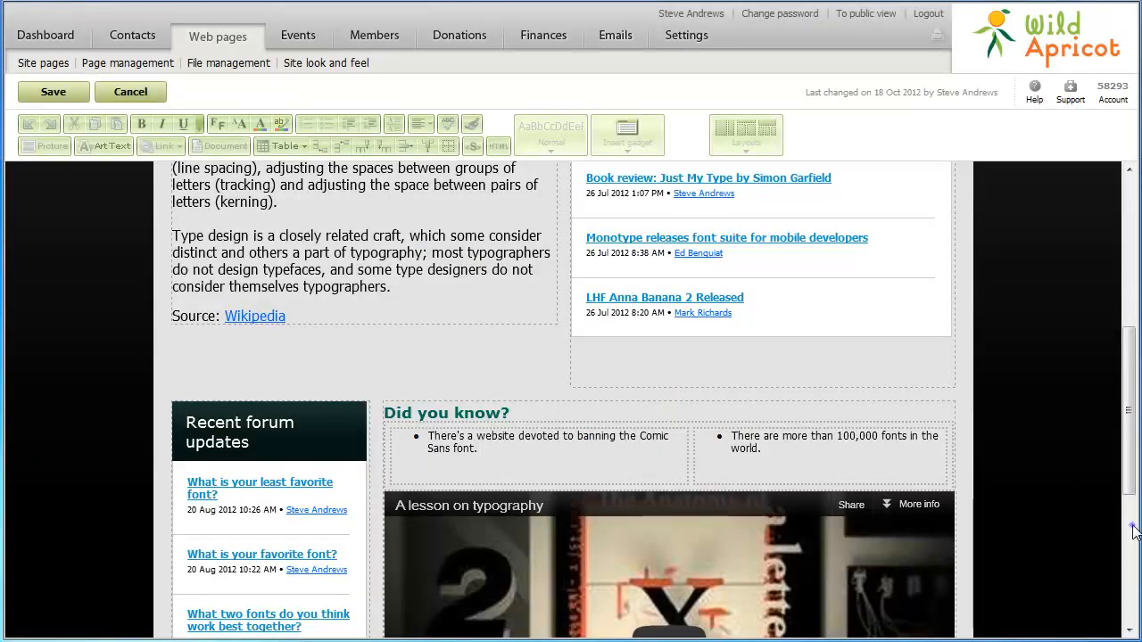
scroll(1133, 530, down, 3)
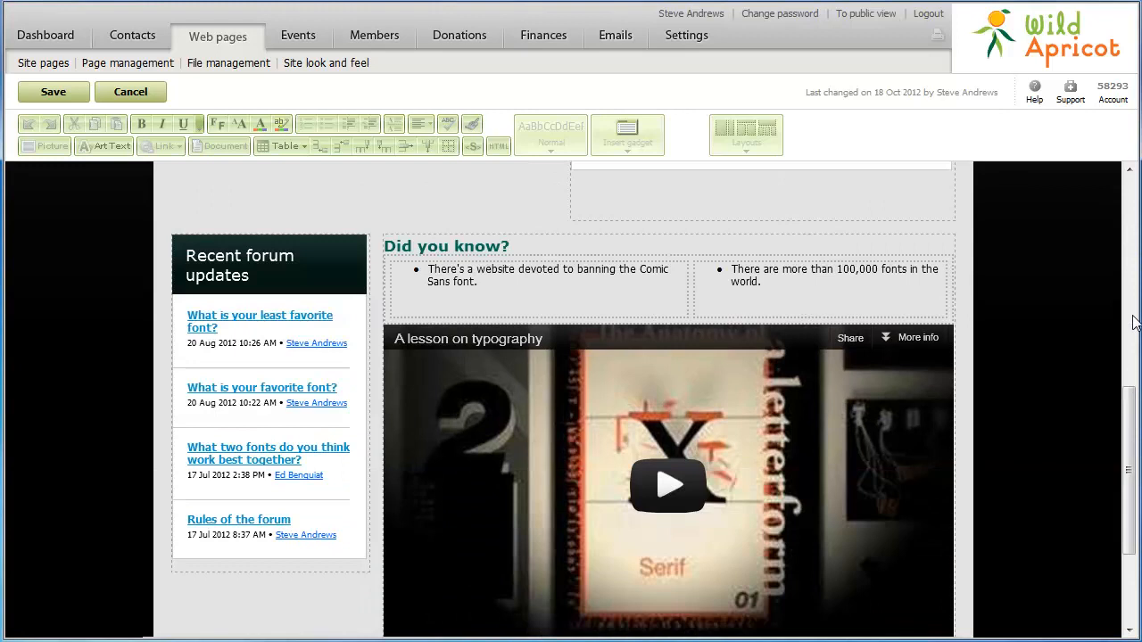
click(1134, 279)
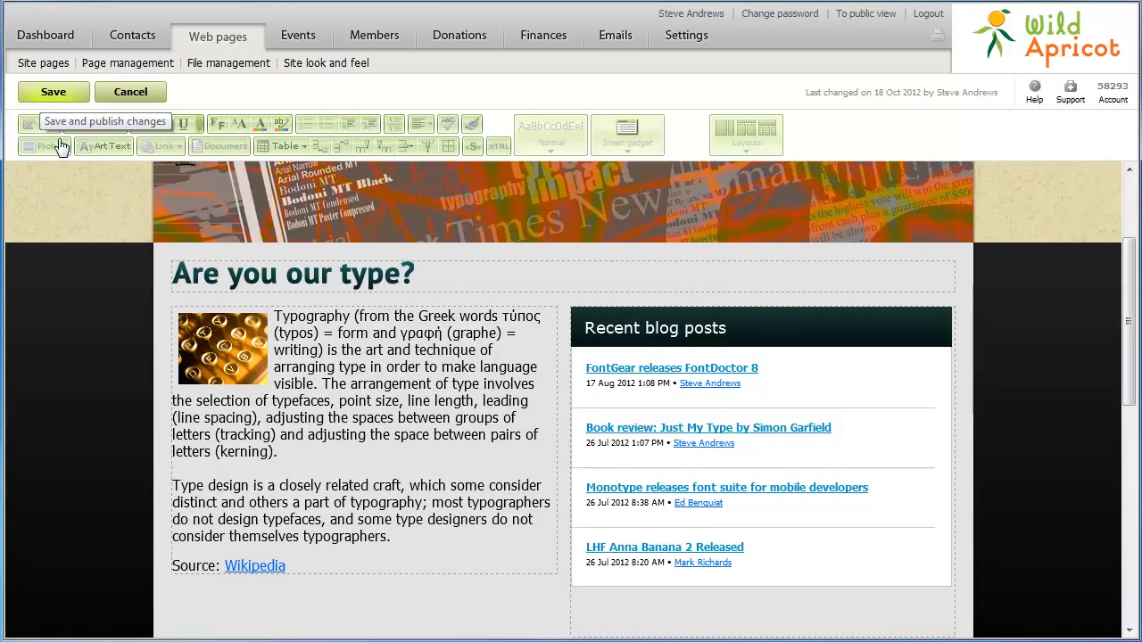
- Save the home page edits so they are published and edit mode closes
click(49, 93)
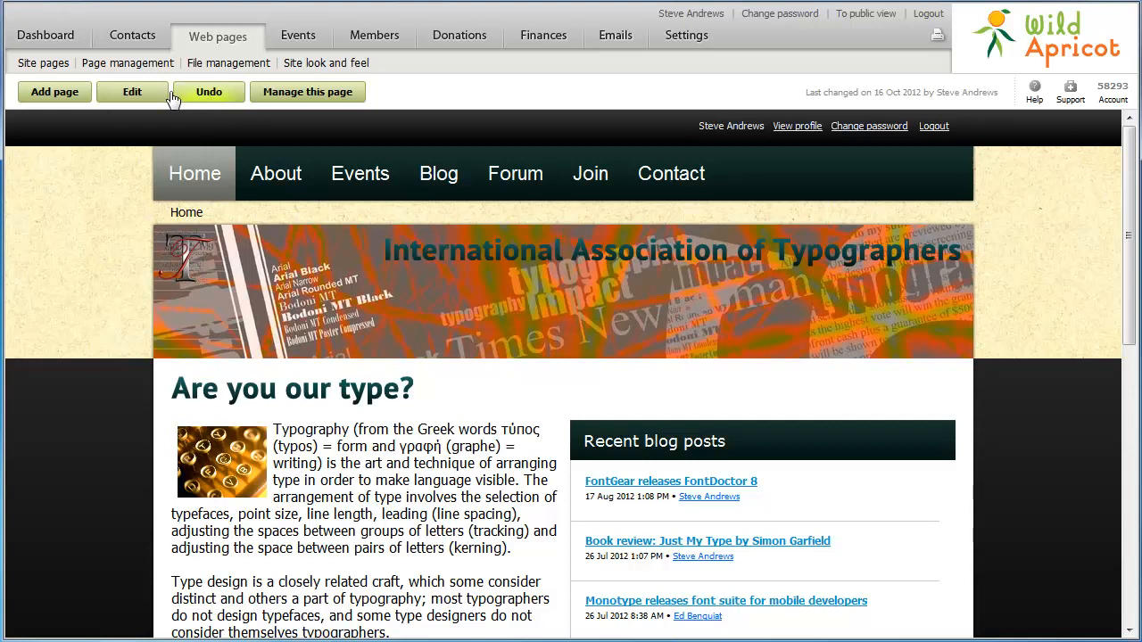
- Go to Page management under Web pages to list the site's seven pages
click(139, 65)
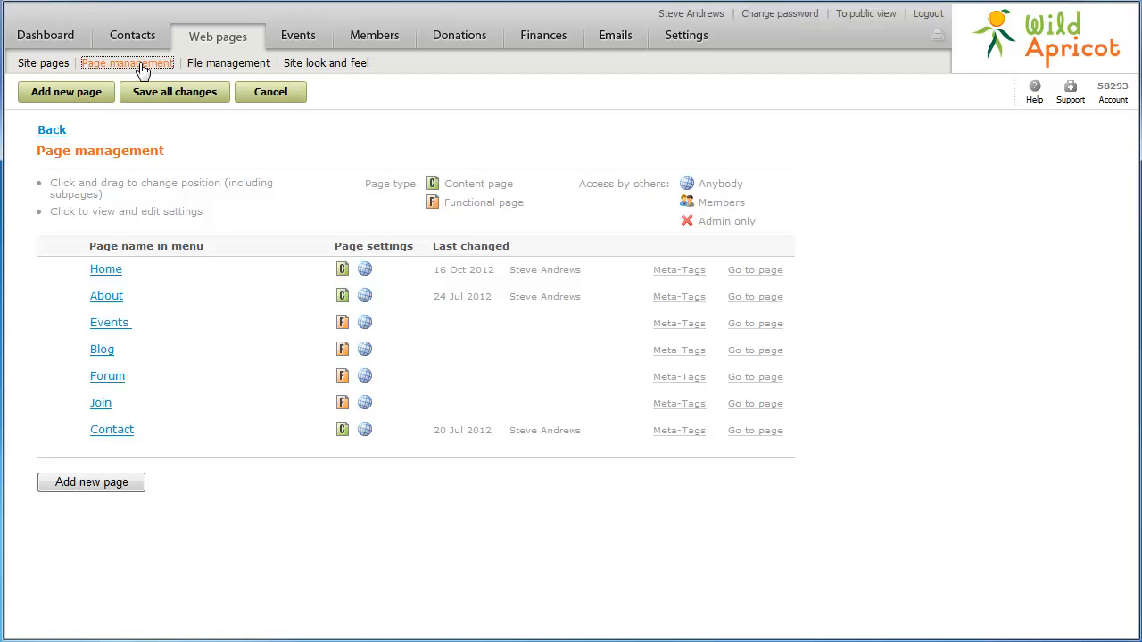
- Add a new page named 'Subscribe' with custom URL 'Subscribe'
click(78, 94)
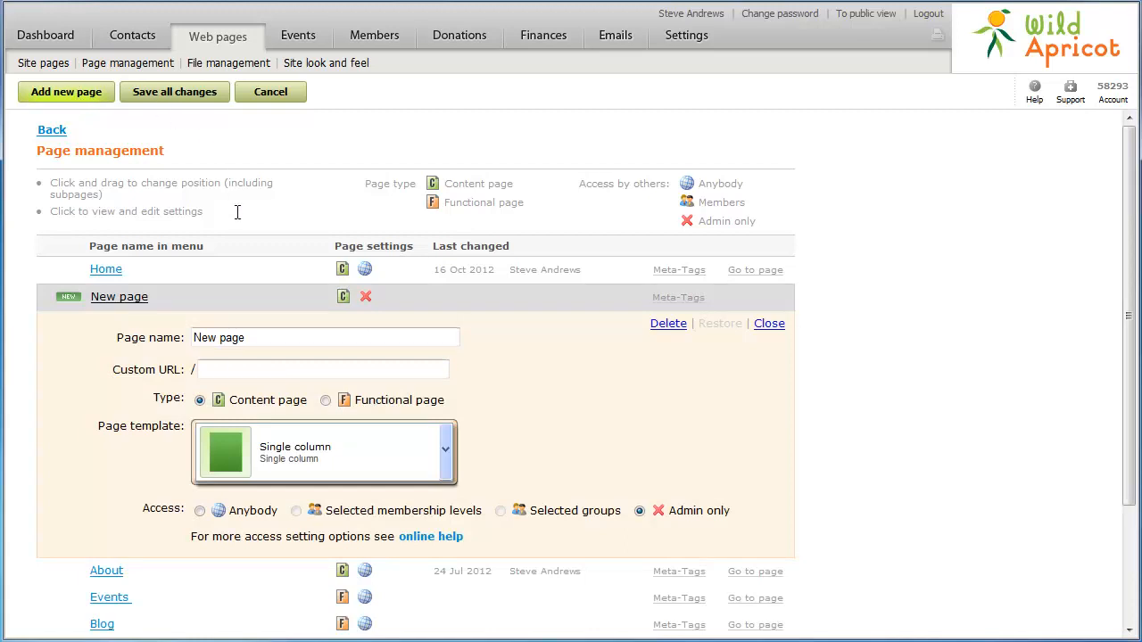
click(254, 339)
key(ctrl+a)
text(Subscribe)
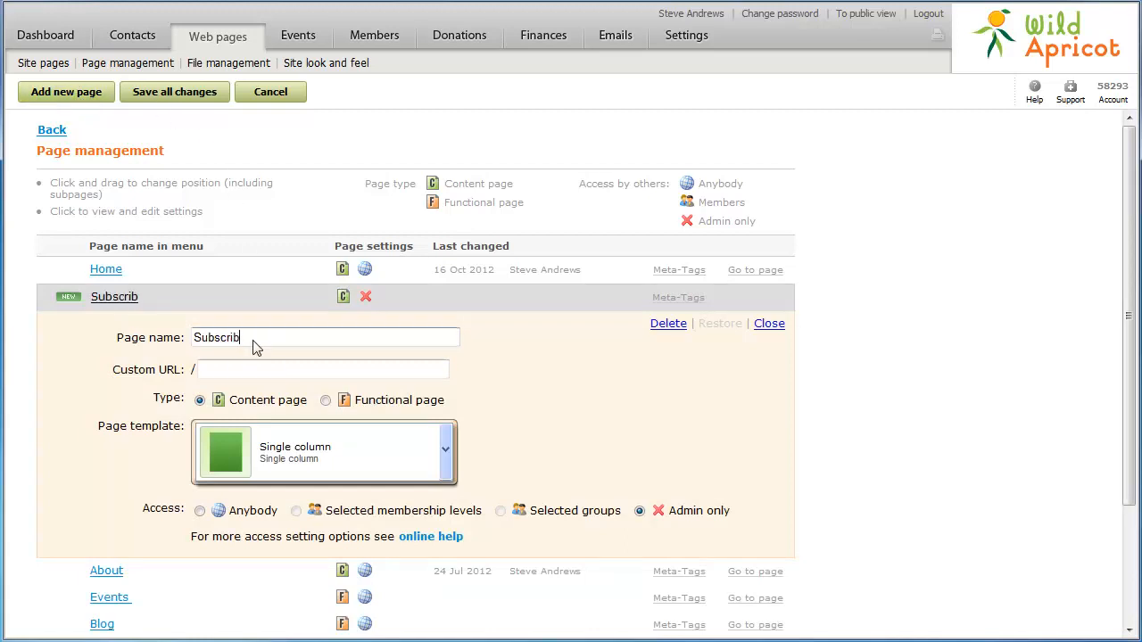
click(215, 368)
text(Subscribe)
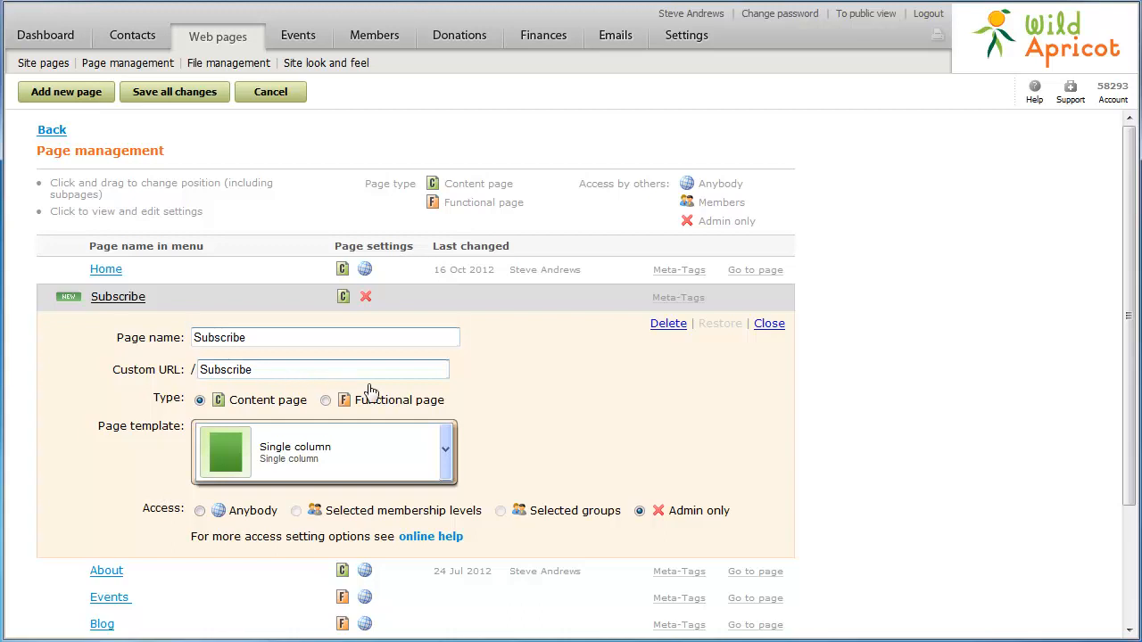
- Make Subscribe a functional page with the Subscription form template, accessible to anybody
click(446, 460)
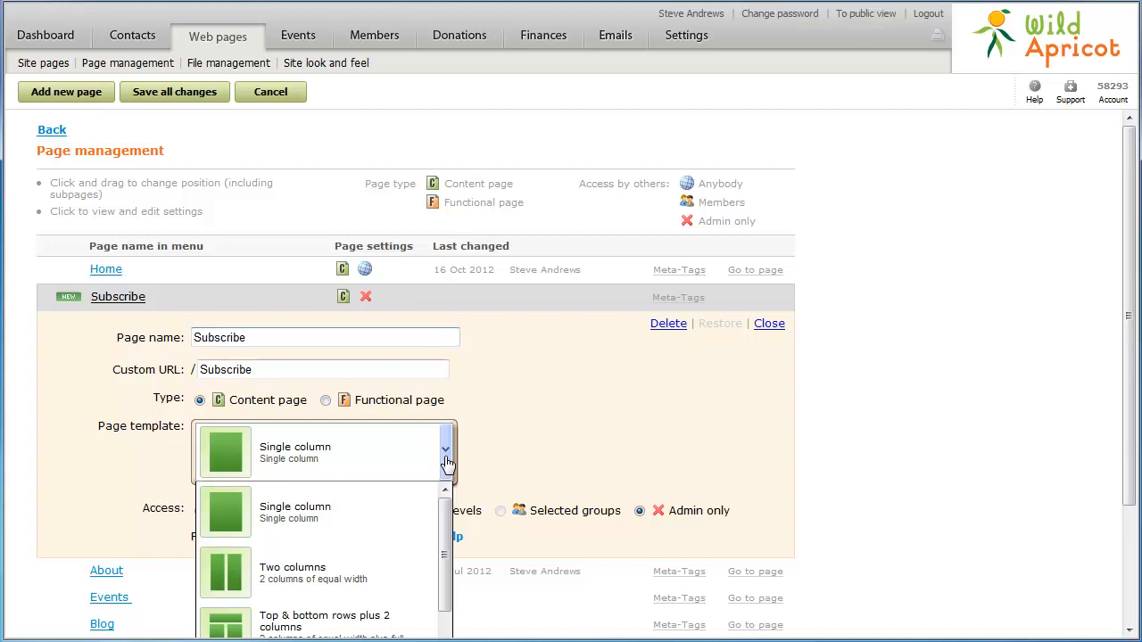
click(326, 401)
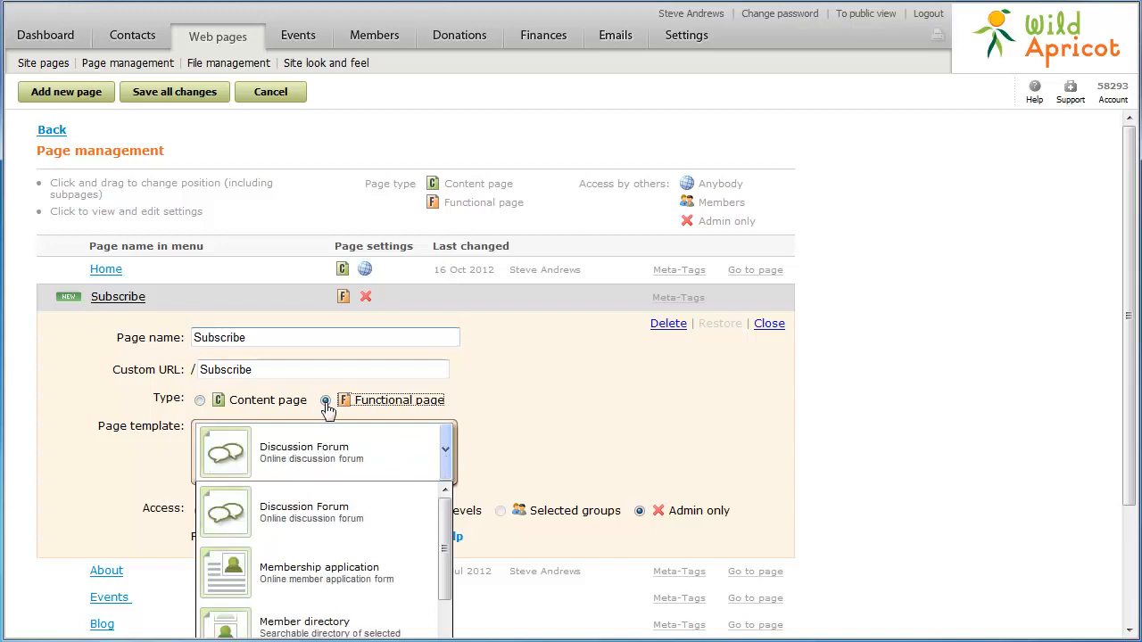
scroll(329, 411, down, 4)
scroll(328, 408, down, 4)
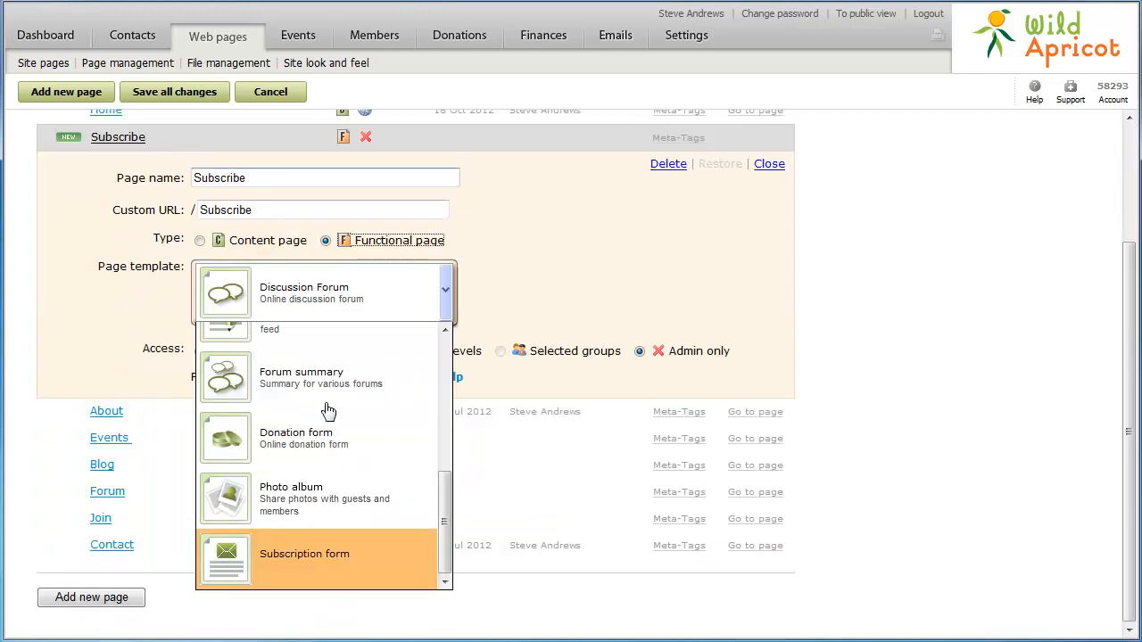
click(367, 553)
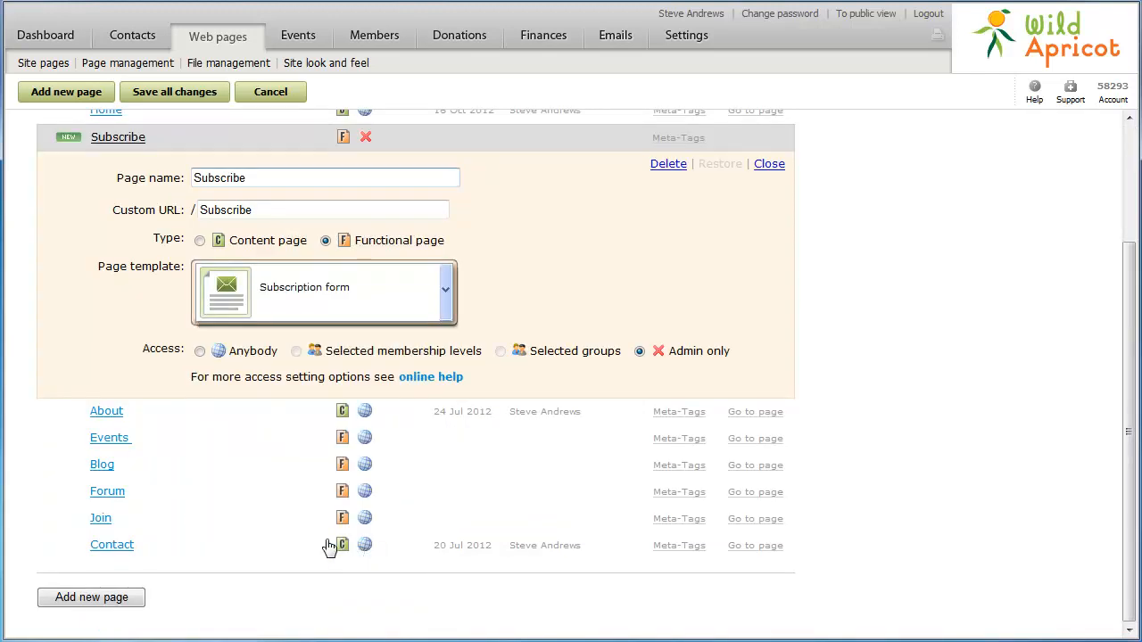
click(200, 352)
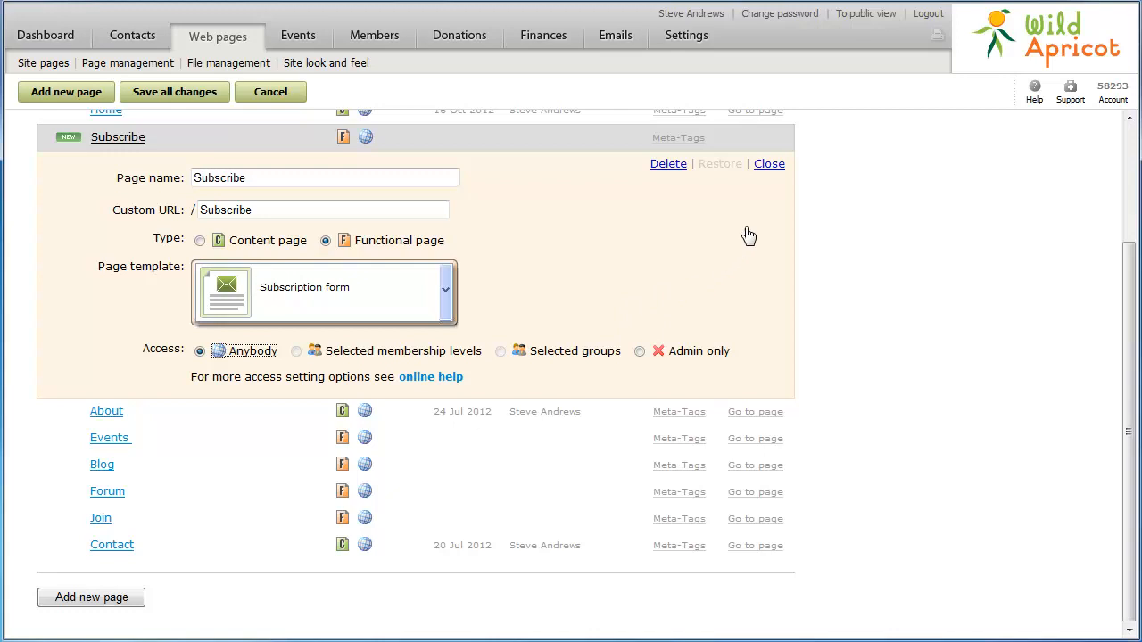
click(769, 165)
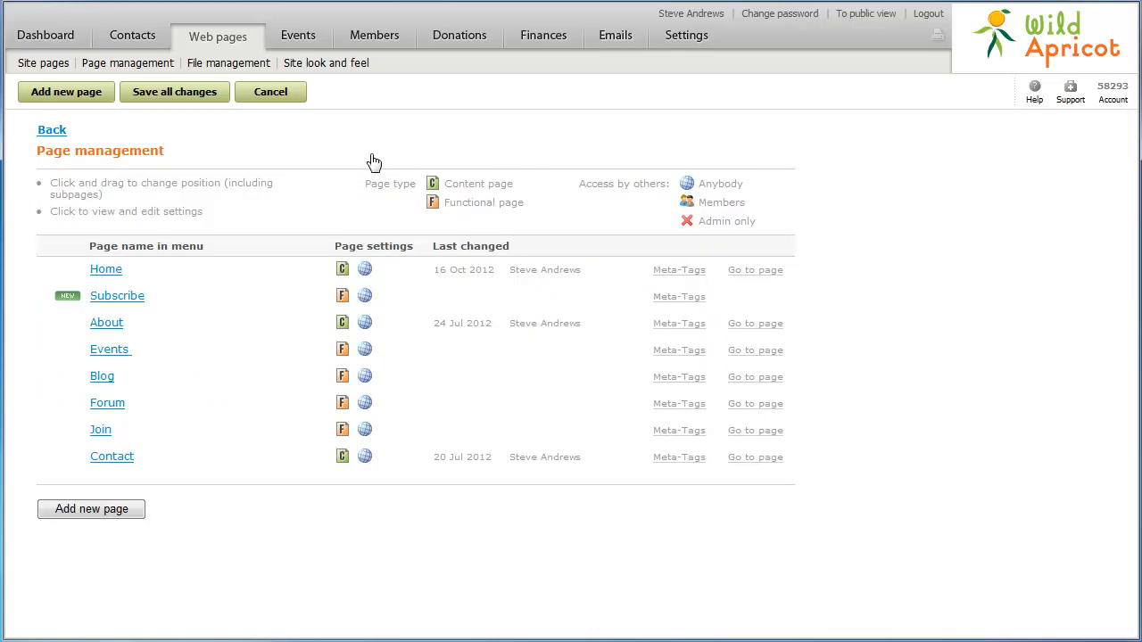
- Add a functional page named 'Members only' using the Restricted access section template
click(92, 92)
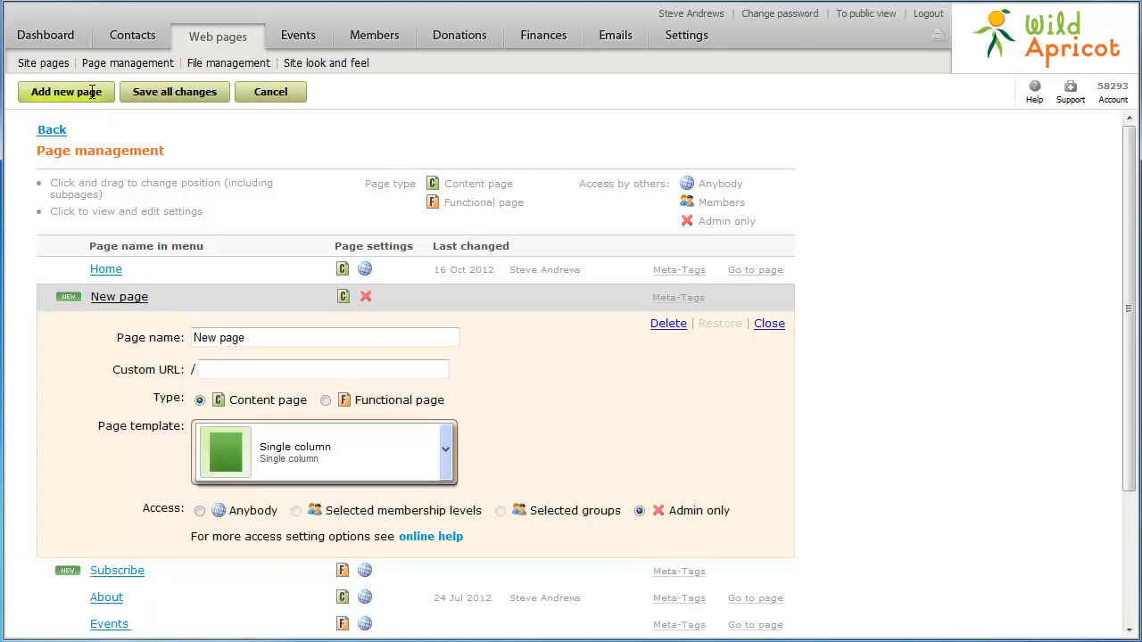
triple_click(251, 342)
text(Members only)
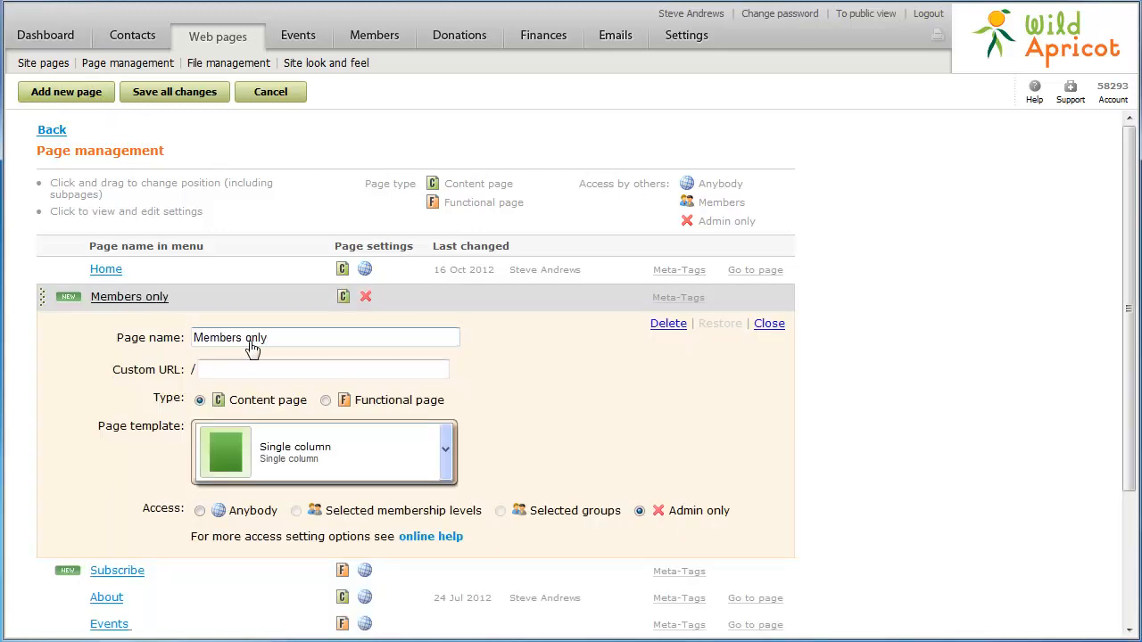
click(325, 401)
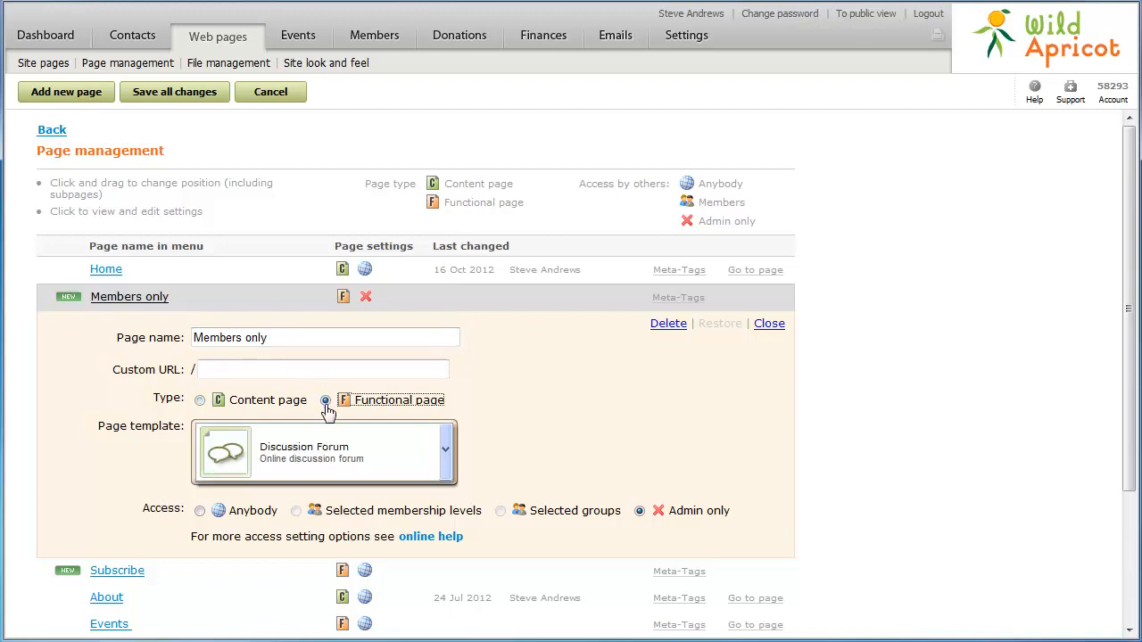
click(446, 462)
scroll(448, 465, down, 2)
scroll(448, 465, down, 1)
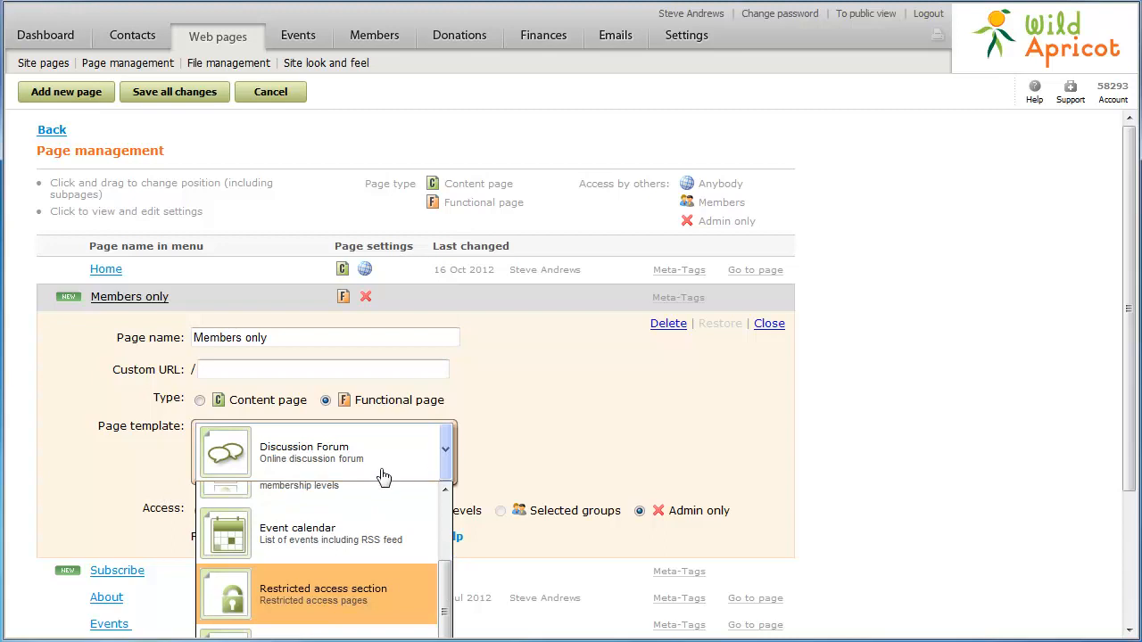
click(322, 595)
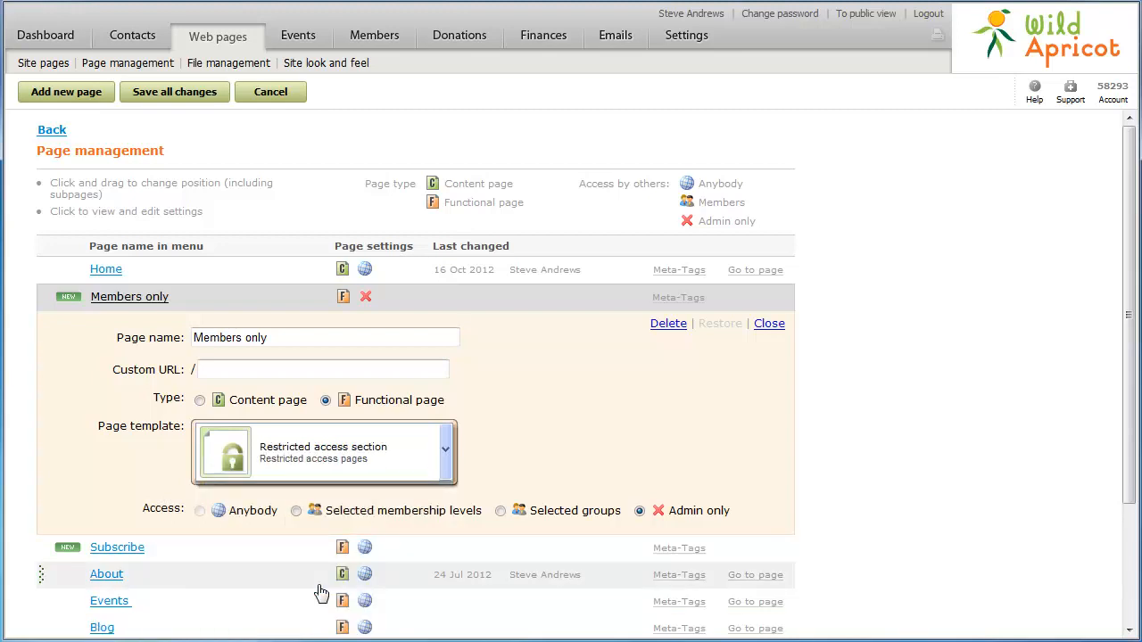
- Limit Members only access to the Bronze, Platinum and Gold membership levels
click(296, 512)
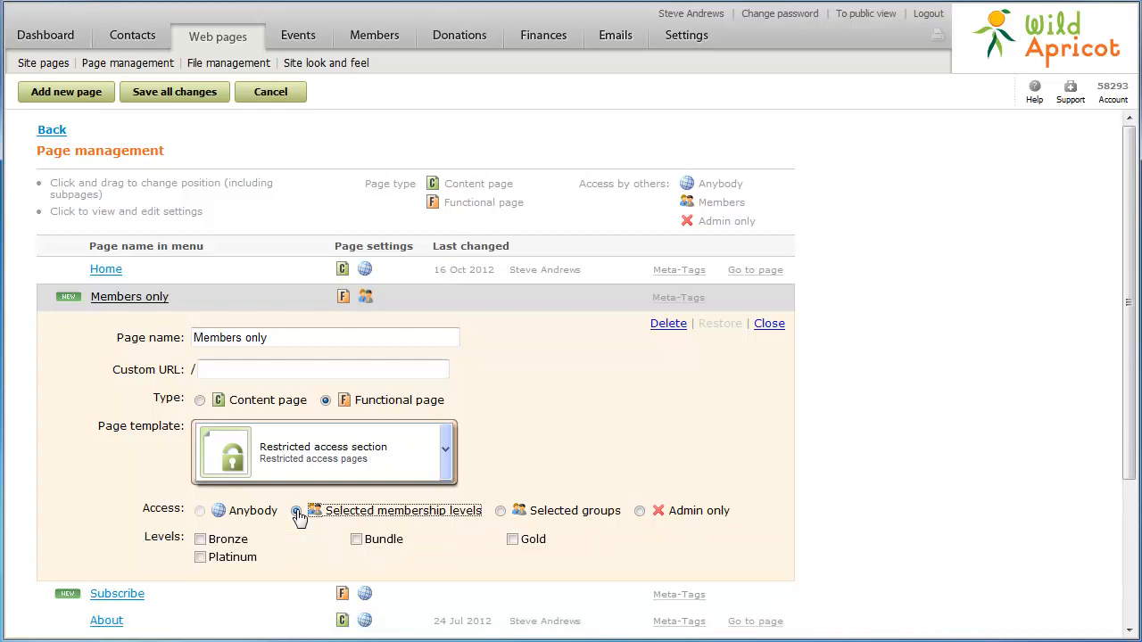
click(201, 540)
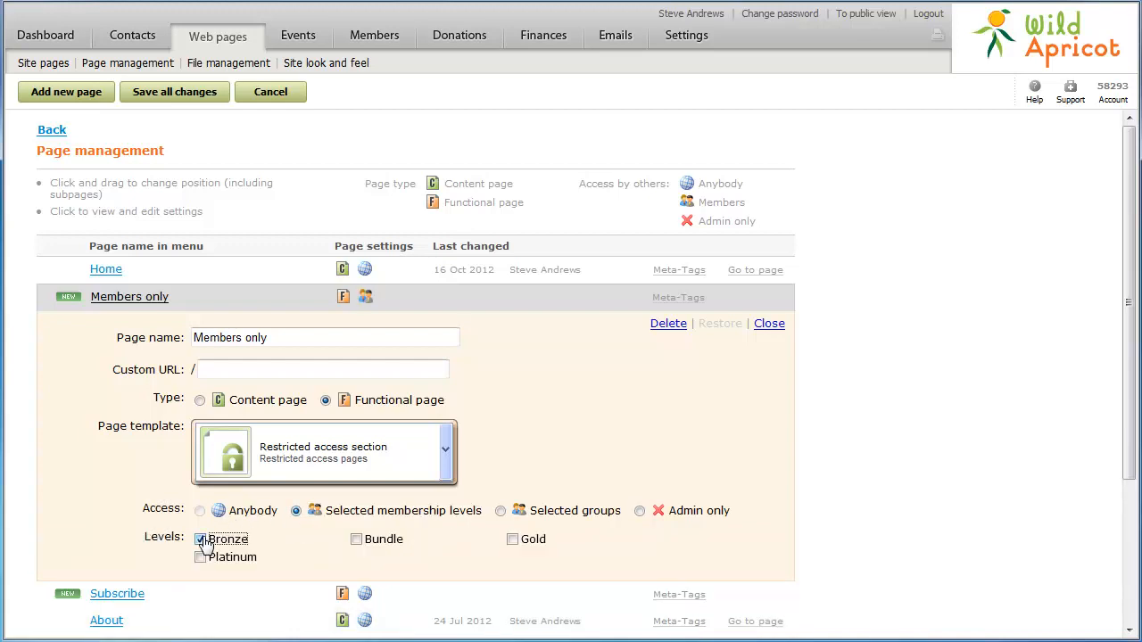
click(200, 556)
click(512, 541)
- Nest Forum under Members only, move Subscribe above Contact and Members only last, then save
click(769, 324)
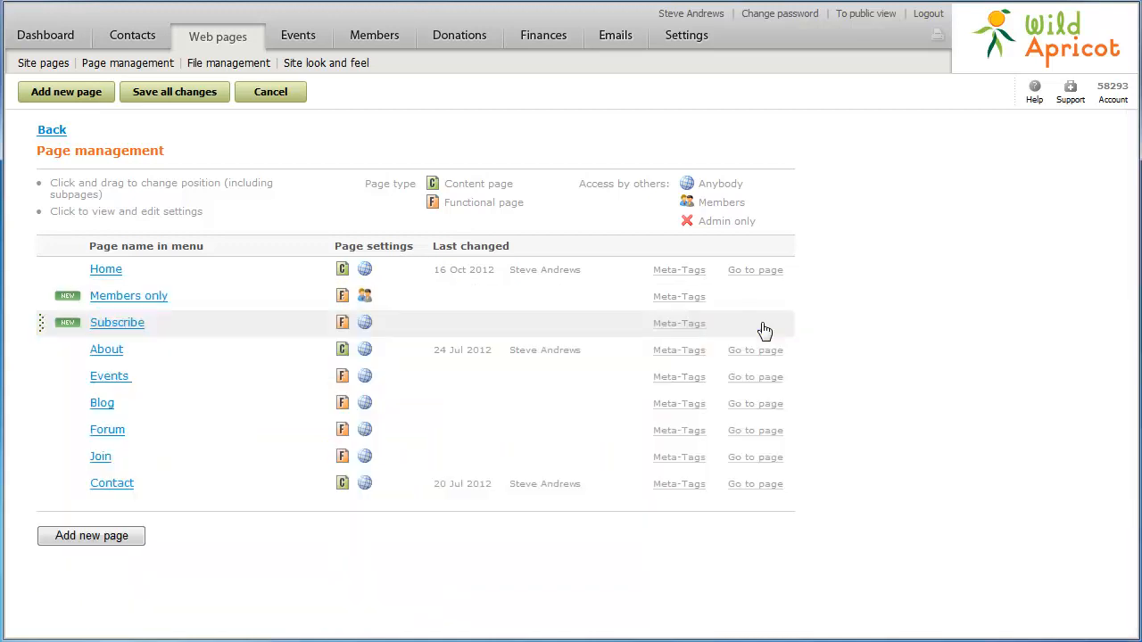
drag(109, 428, 94, 326)
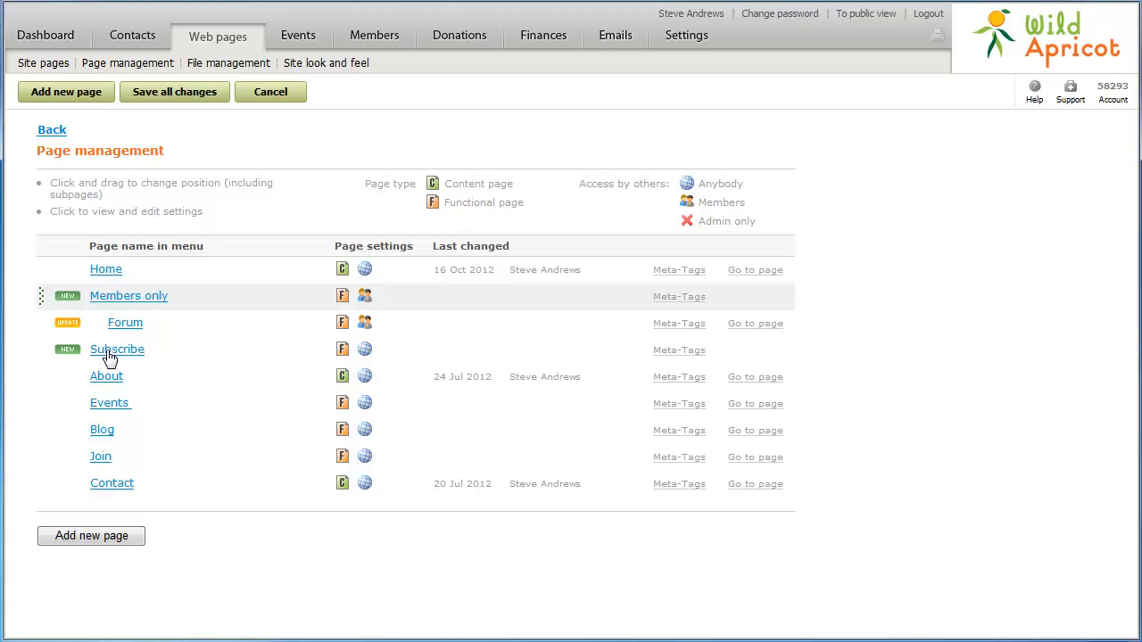
drag(106, 389, 109, 476)
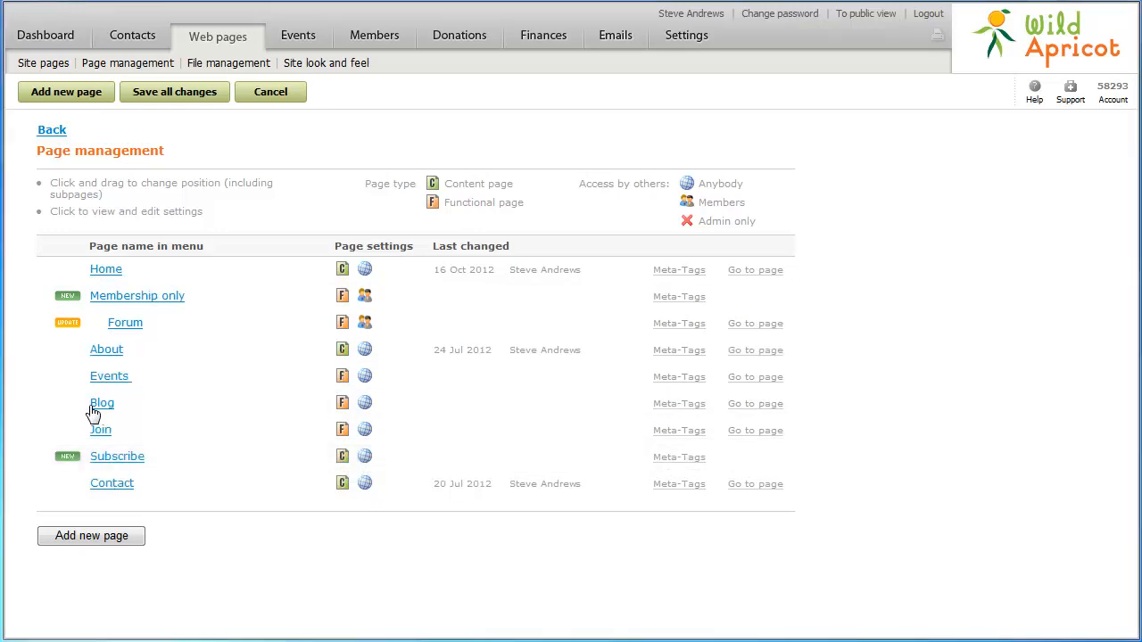
drag(117, 306, 100, 458)
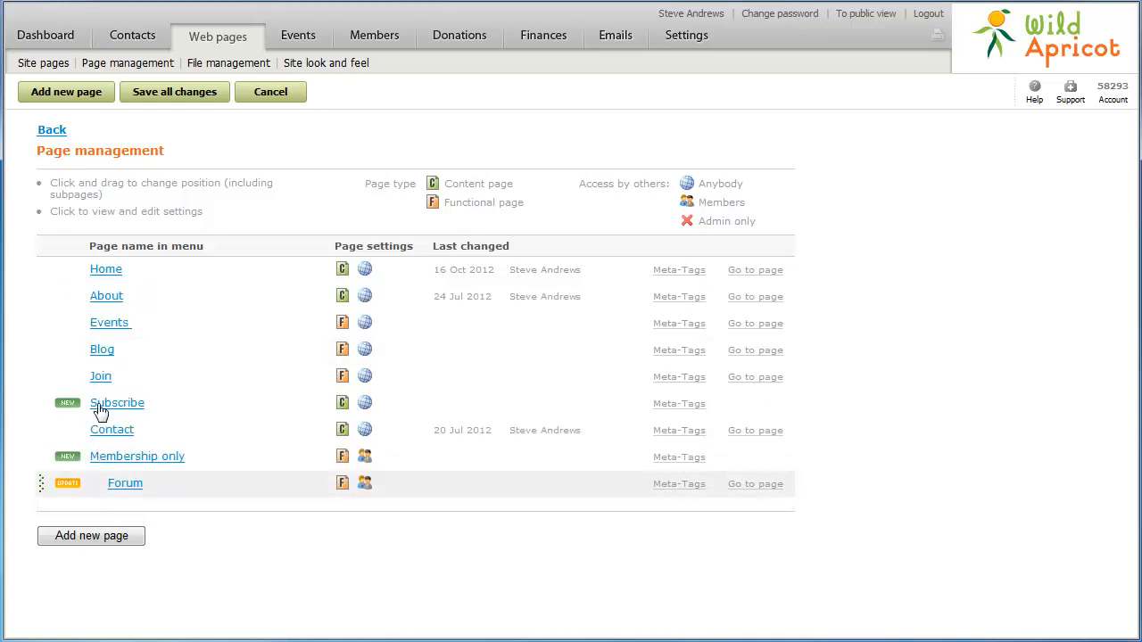
click(100, 353)
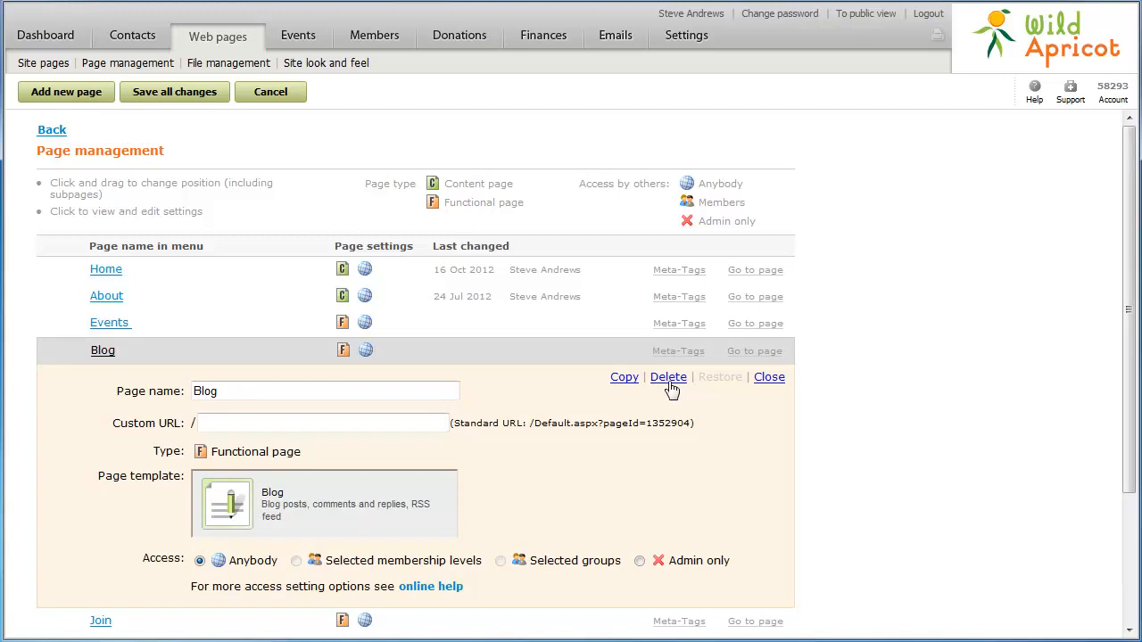
click(768, 379)
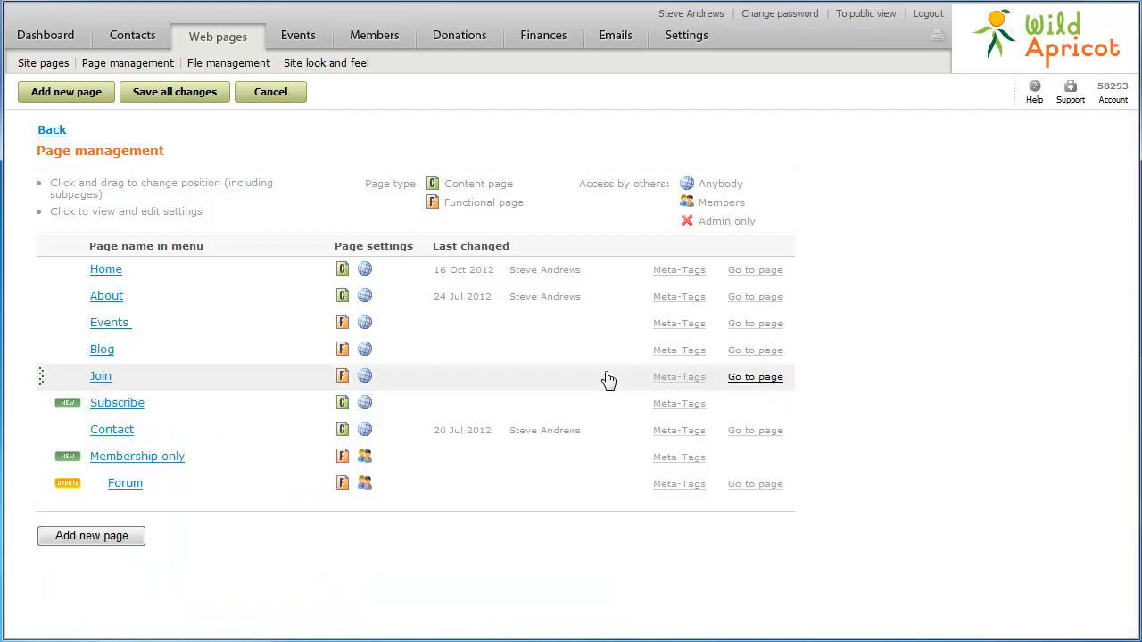
click(165, 98)
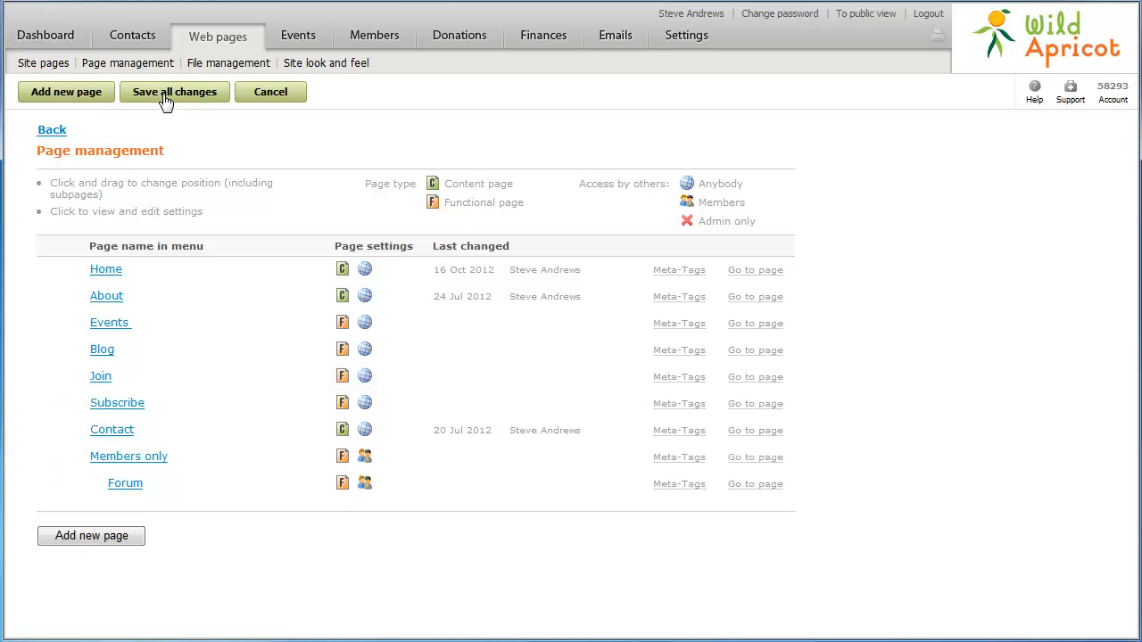
click(667, 43)
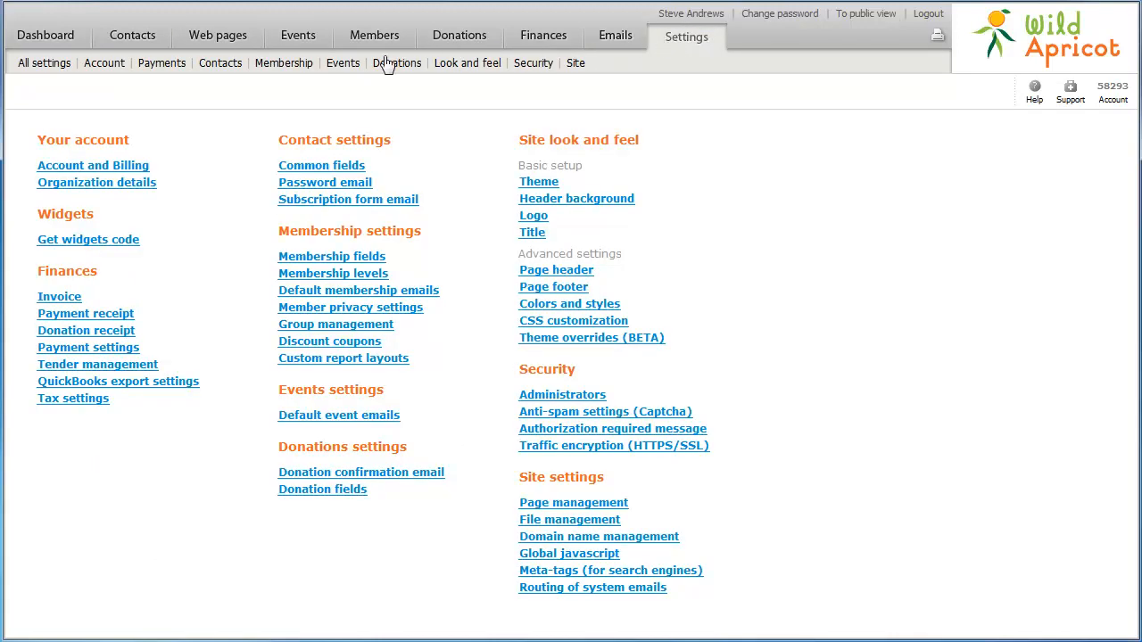
- Copy the Event list widget's iframe code from Get widgets code, then return to Settings
click(116, 241)
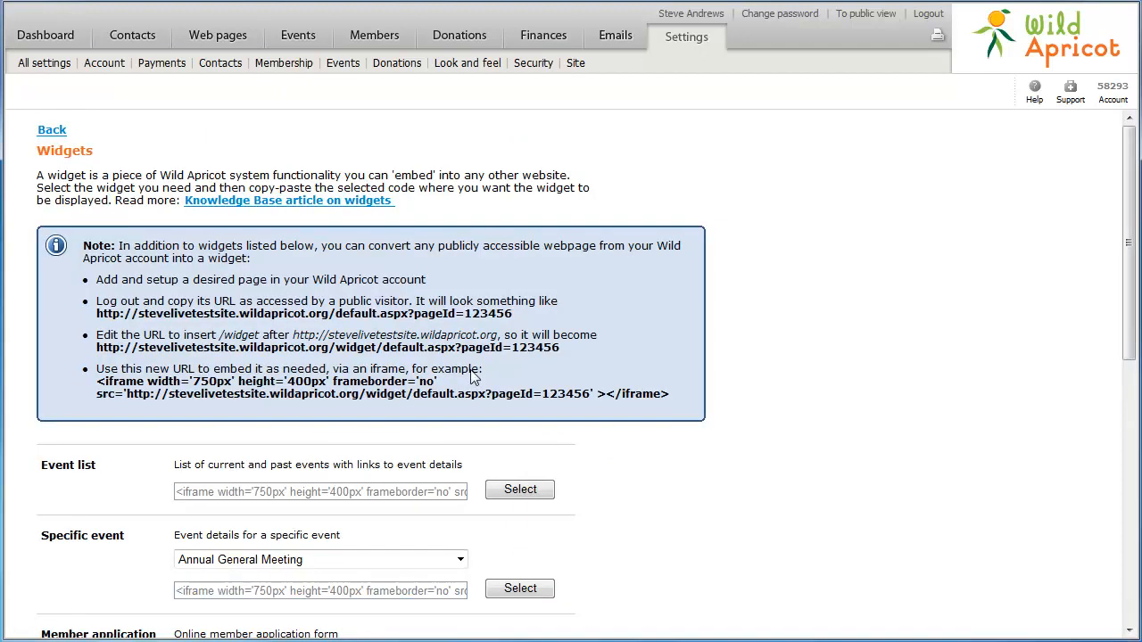
click(505, 496)
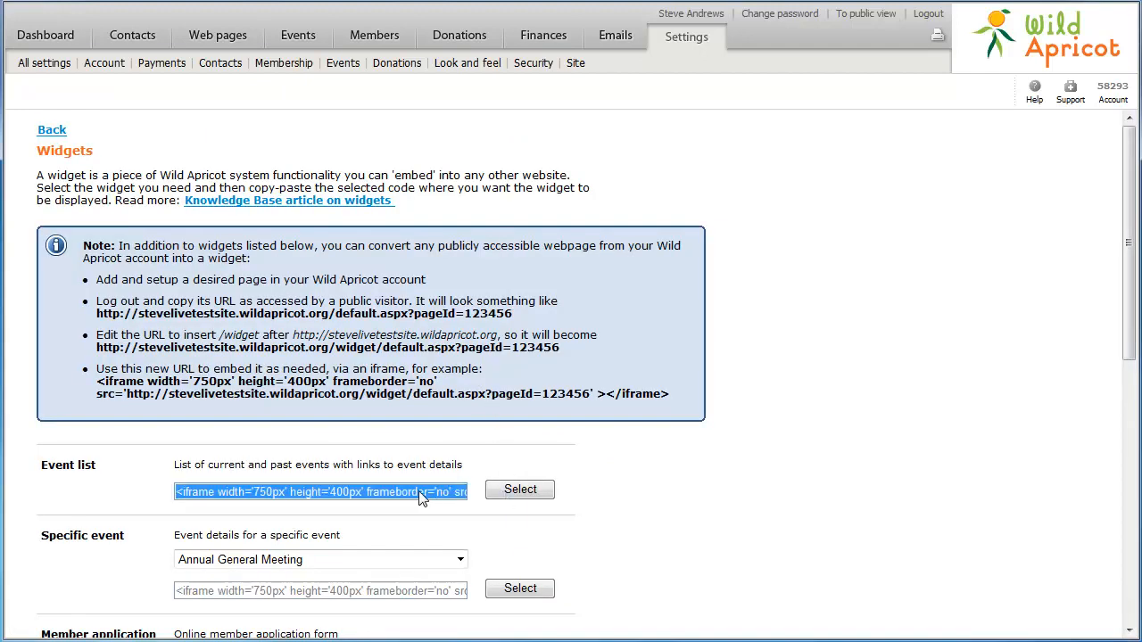
right_click(395, 495)
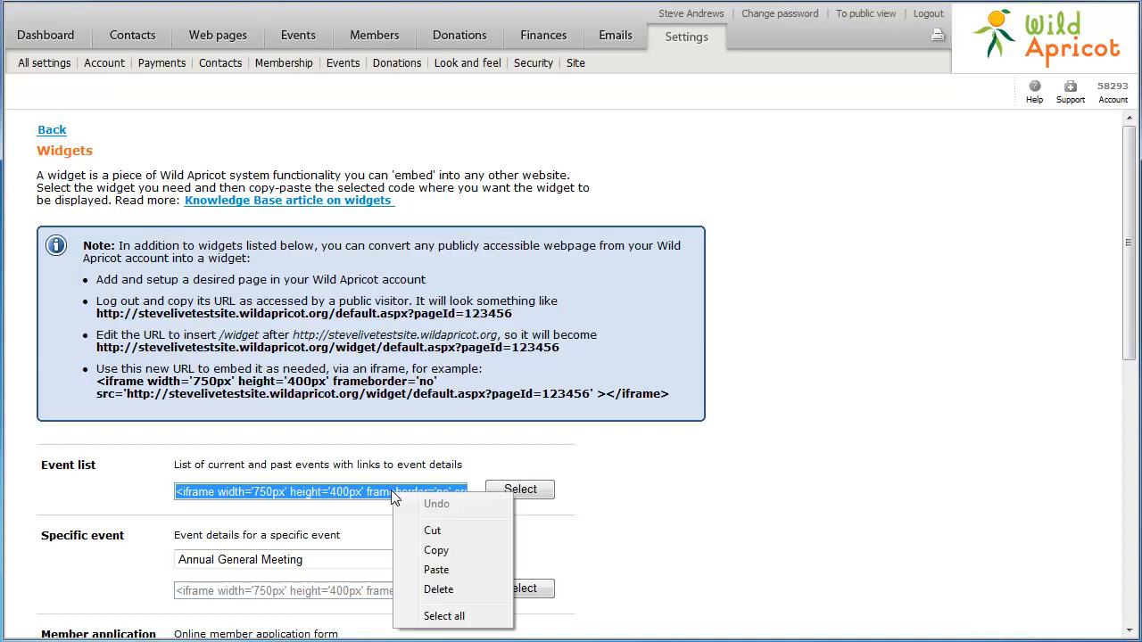
click(433, 549)
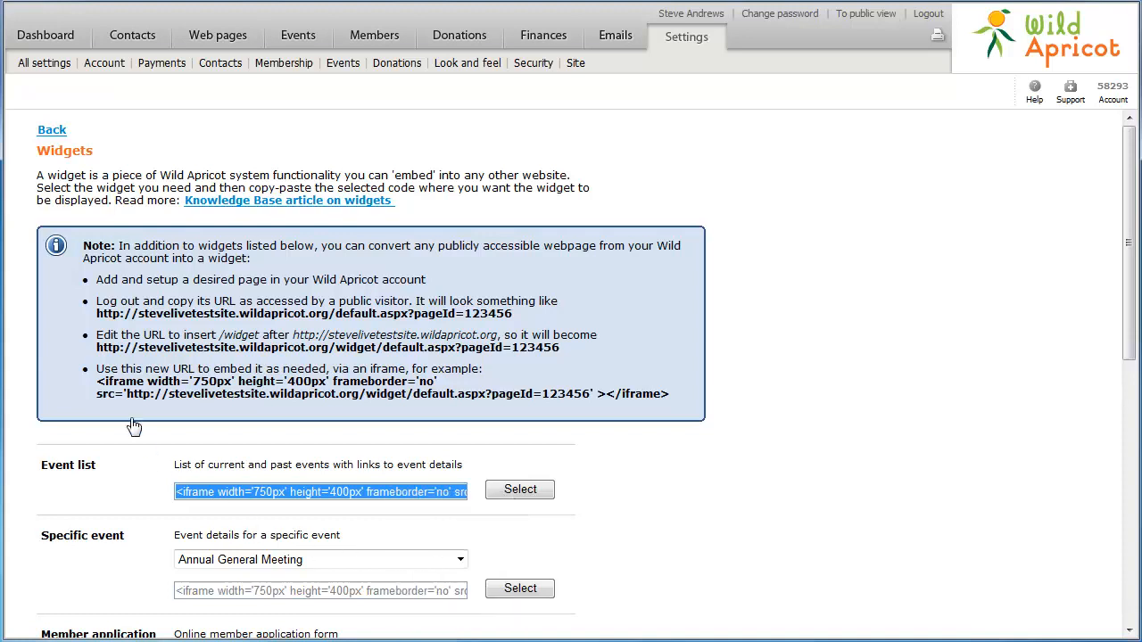
click(56, 131)
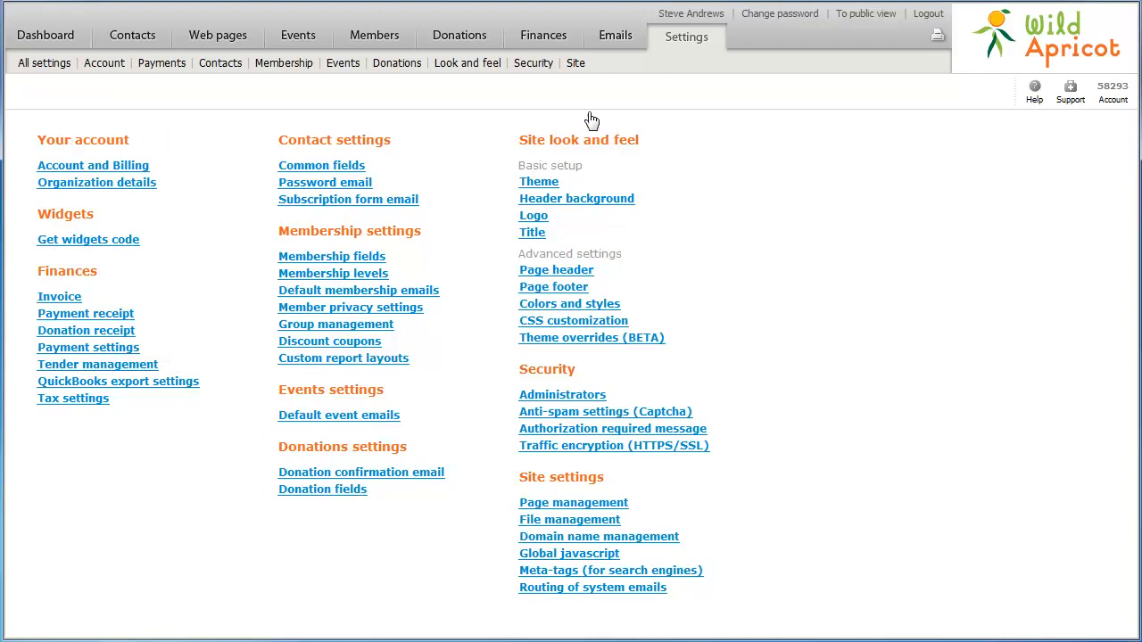
- On the public site, log out, browse Events, Join and Subscribe, then open the login page
click(884, 14)
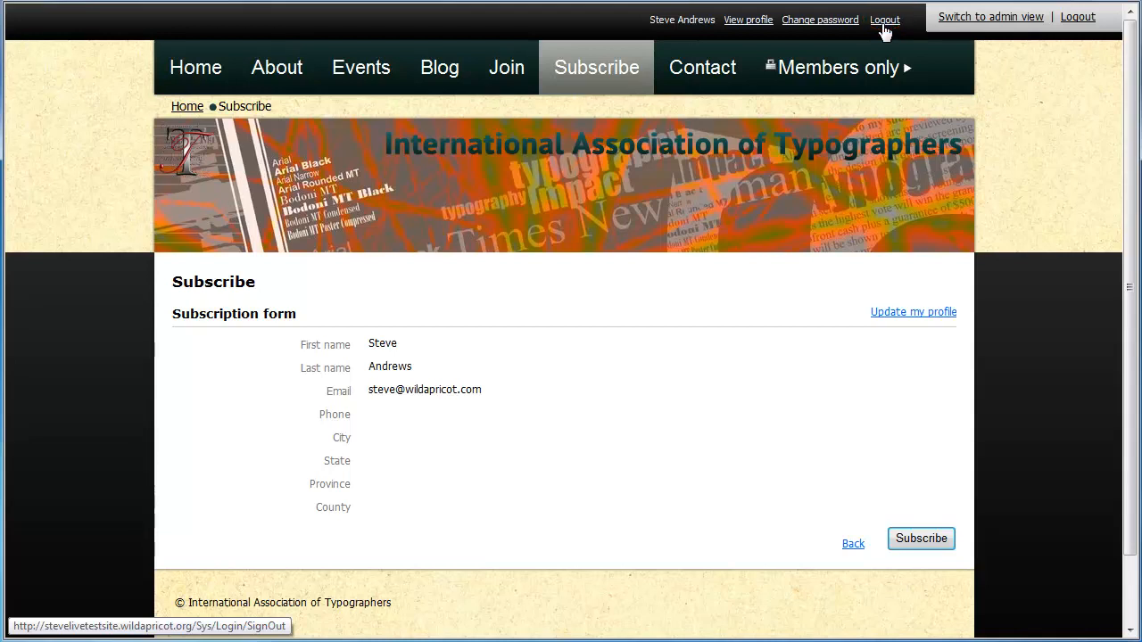
click(884, 20)
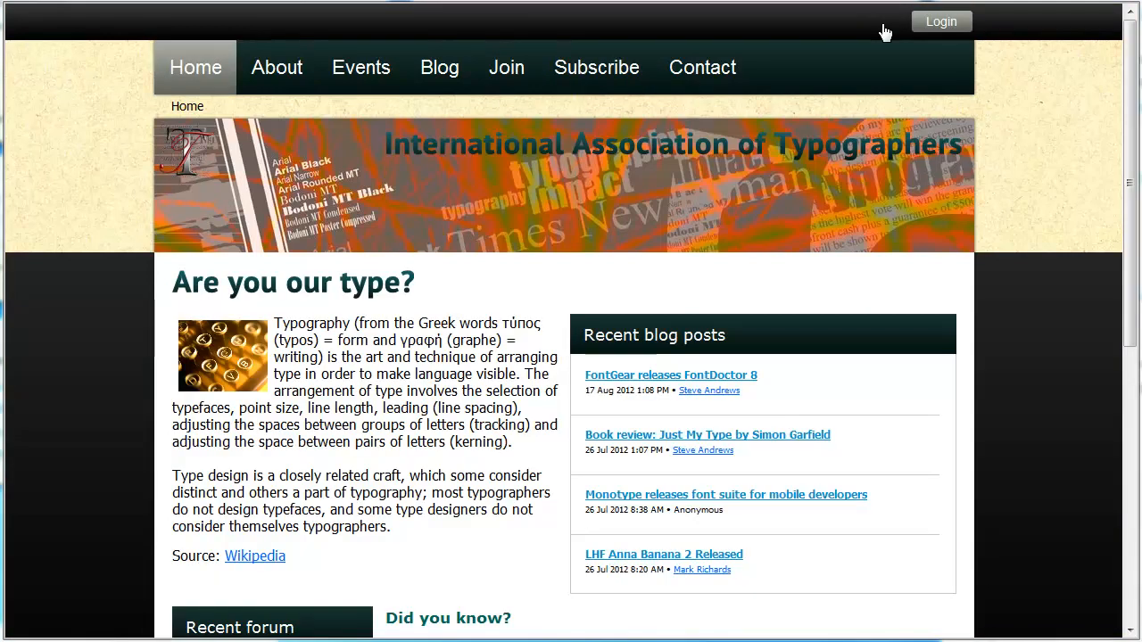
click(363, 80)
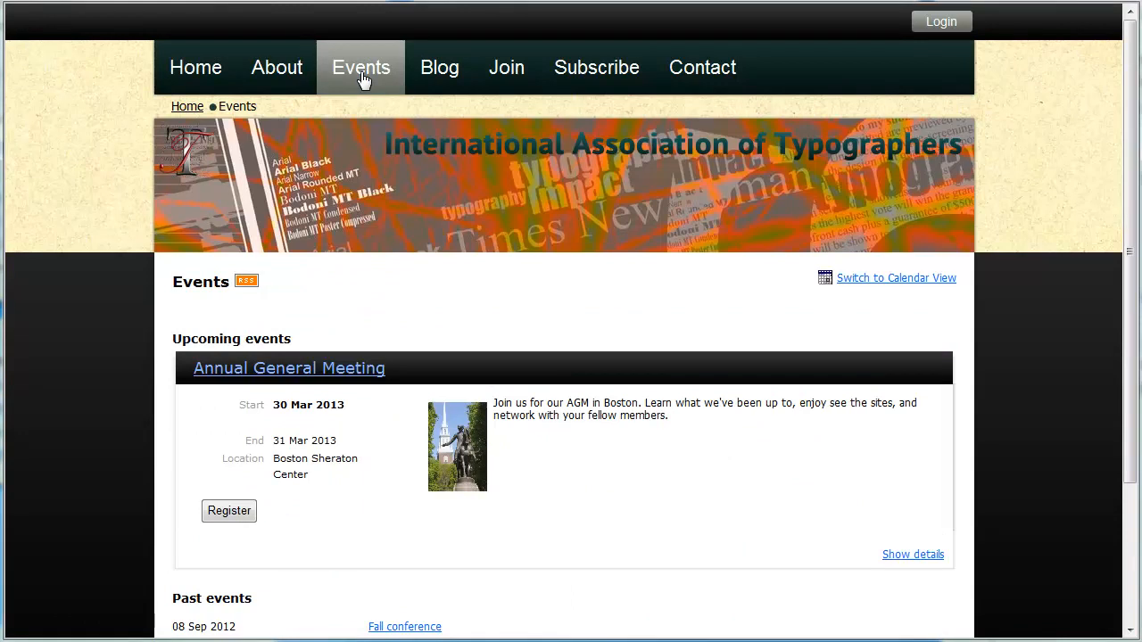
click(502, 78)
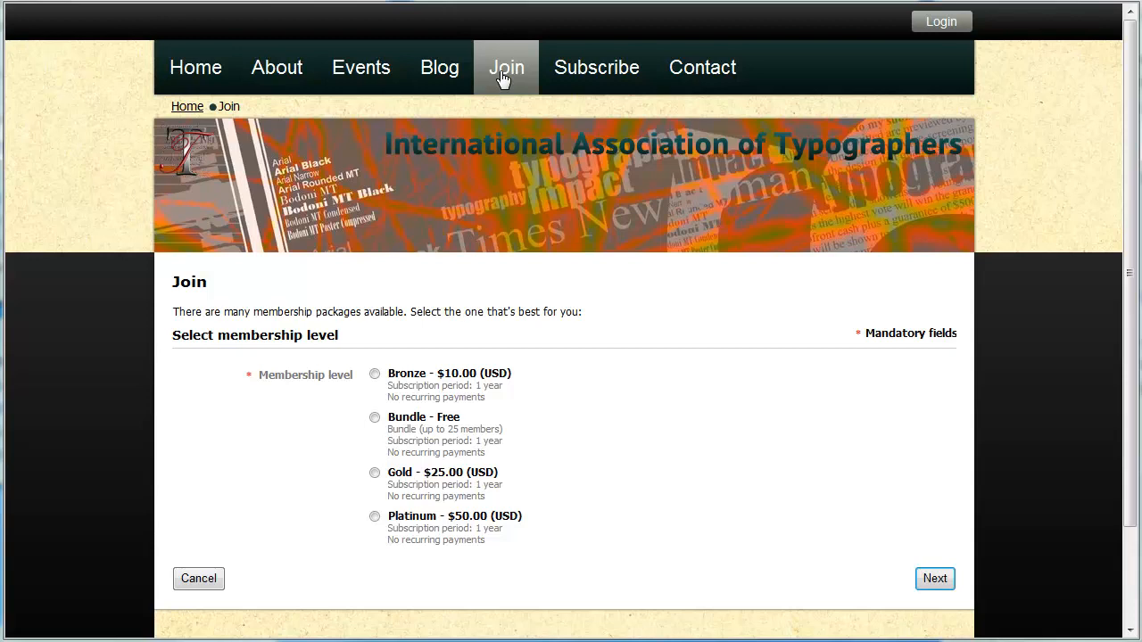
click(578, 75)
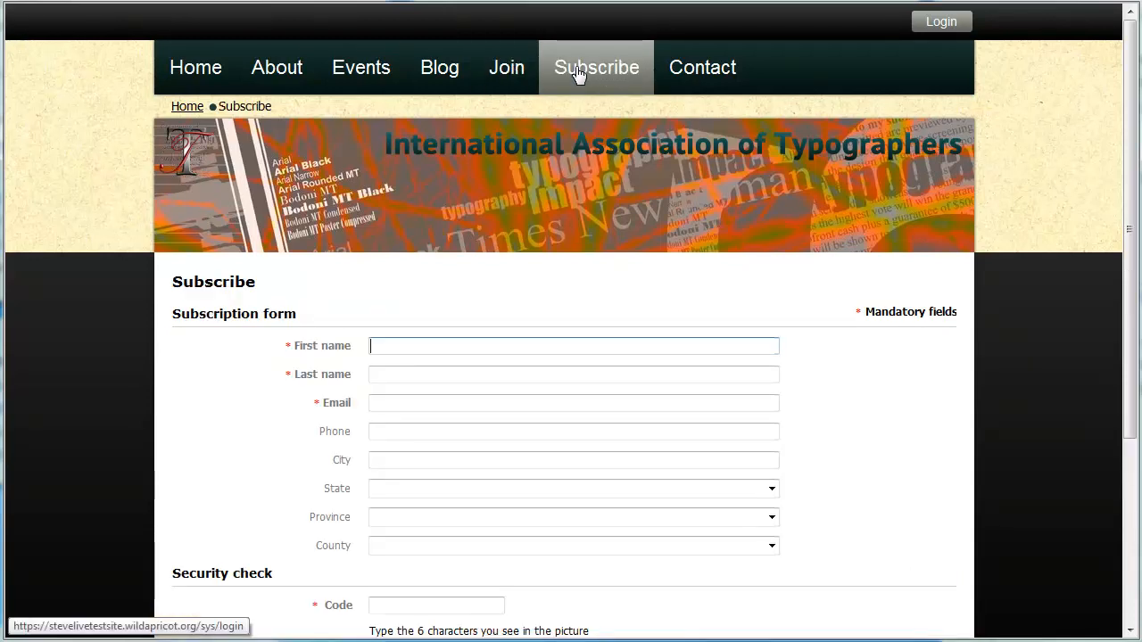
click(937, 23)
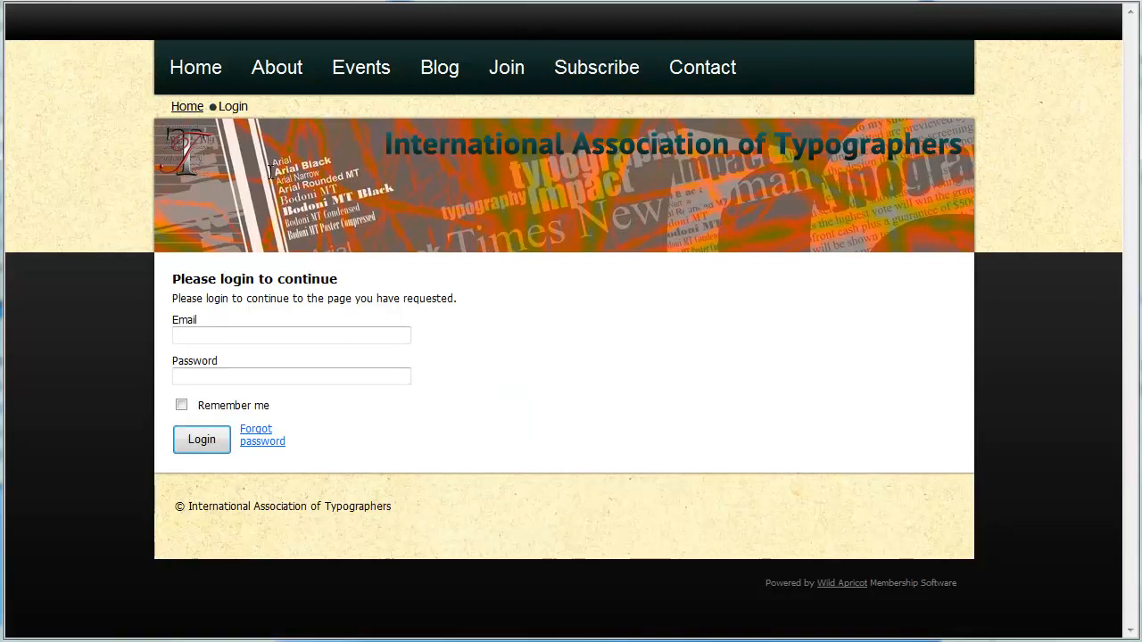
- Sign in to the public site with the member's e-mail address and password
click(198, 336)
key(Tab)
text(*******)
click(200, 440)
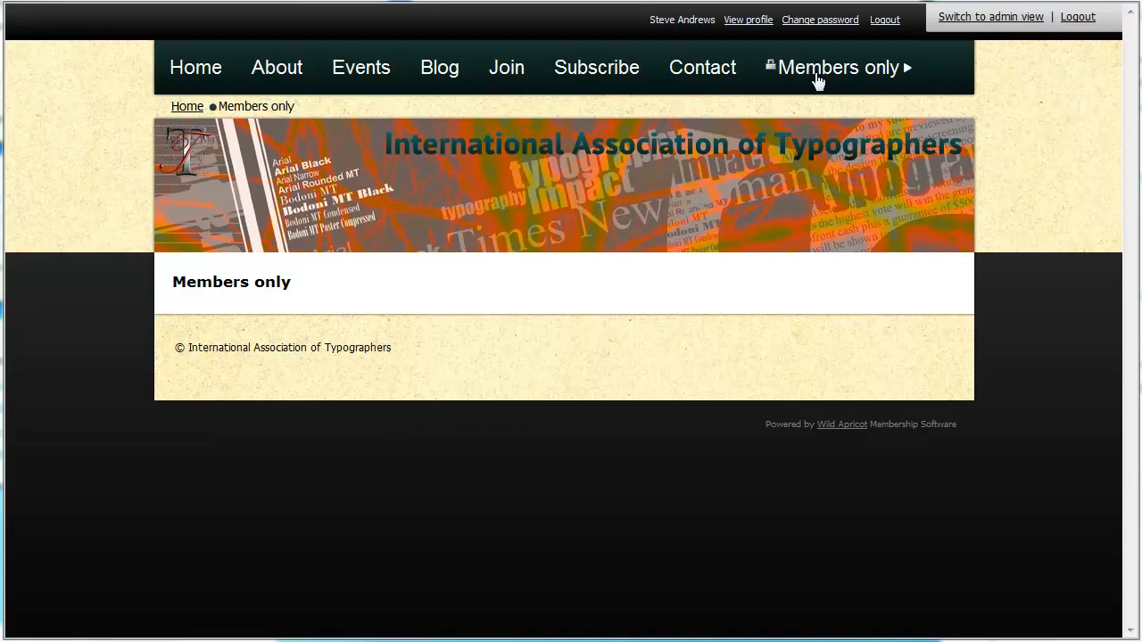
- View the members-only Forum page, then switch to the admin view
mouse_move(803, 90)
click(798, 117)
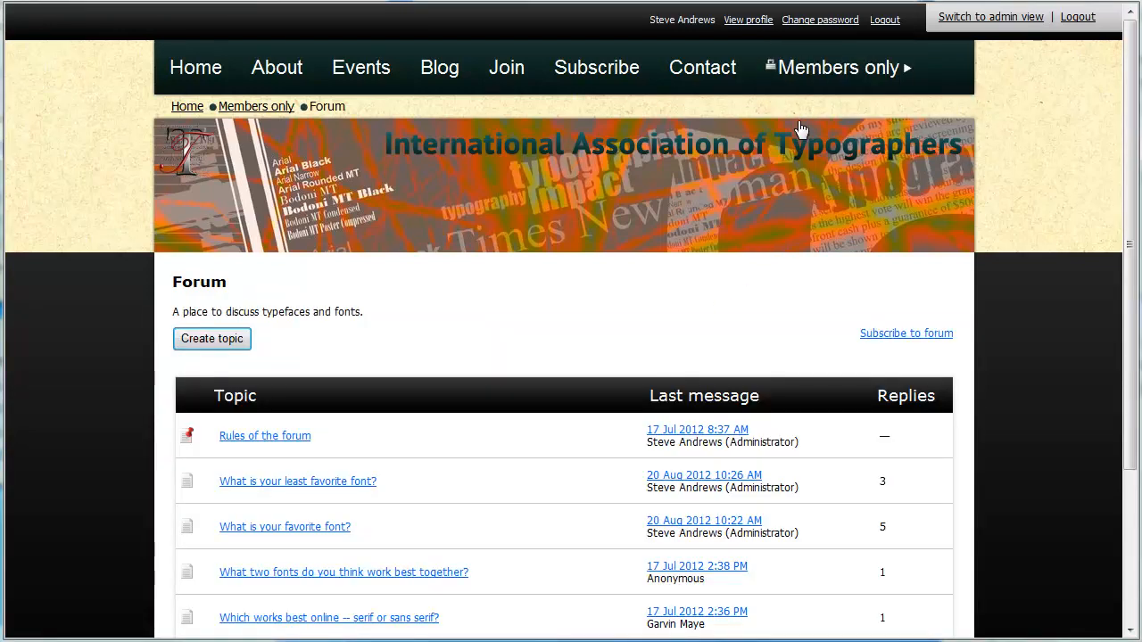
click(977, 17)
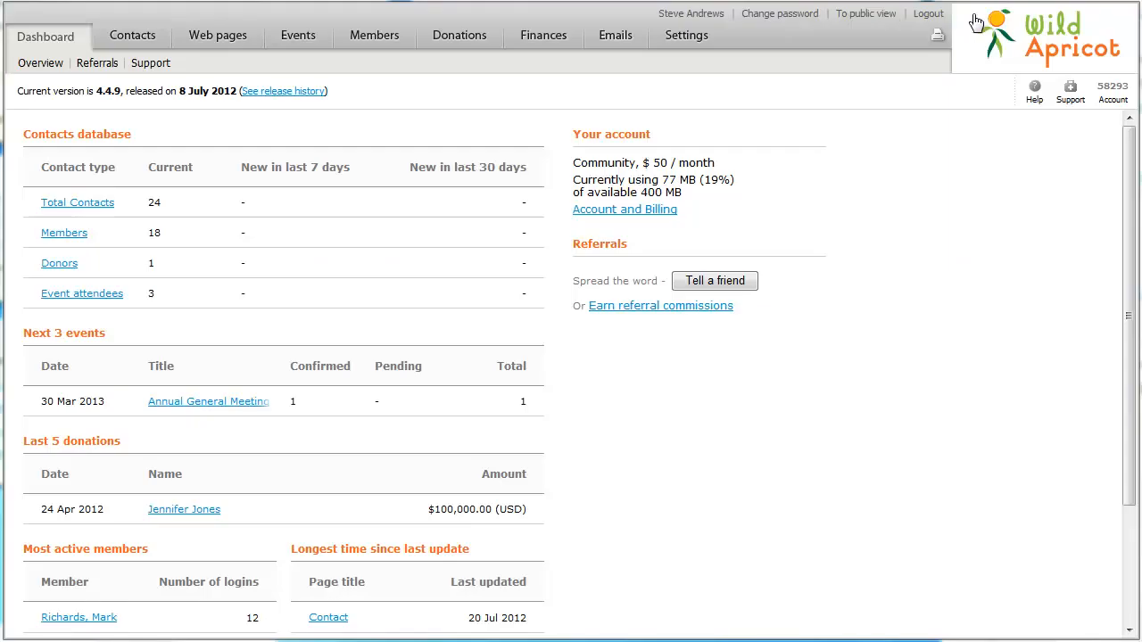
- In Colors and styles, set the Menu > Item font colour to yellow #FFCC00 and save
click(689, 37)
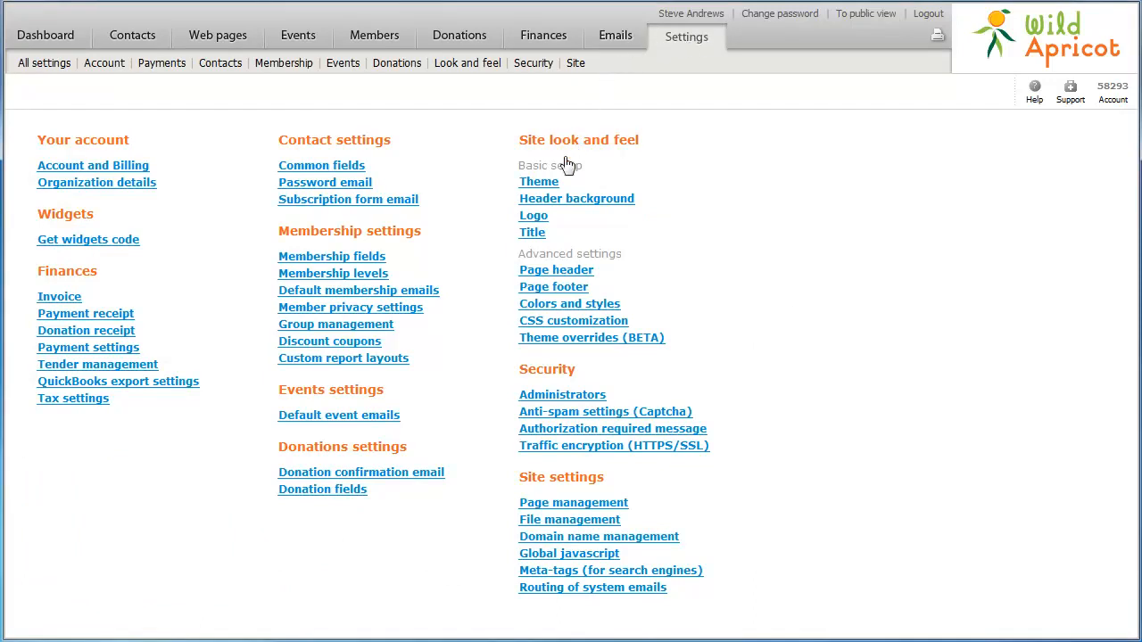
click(551, 306)
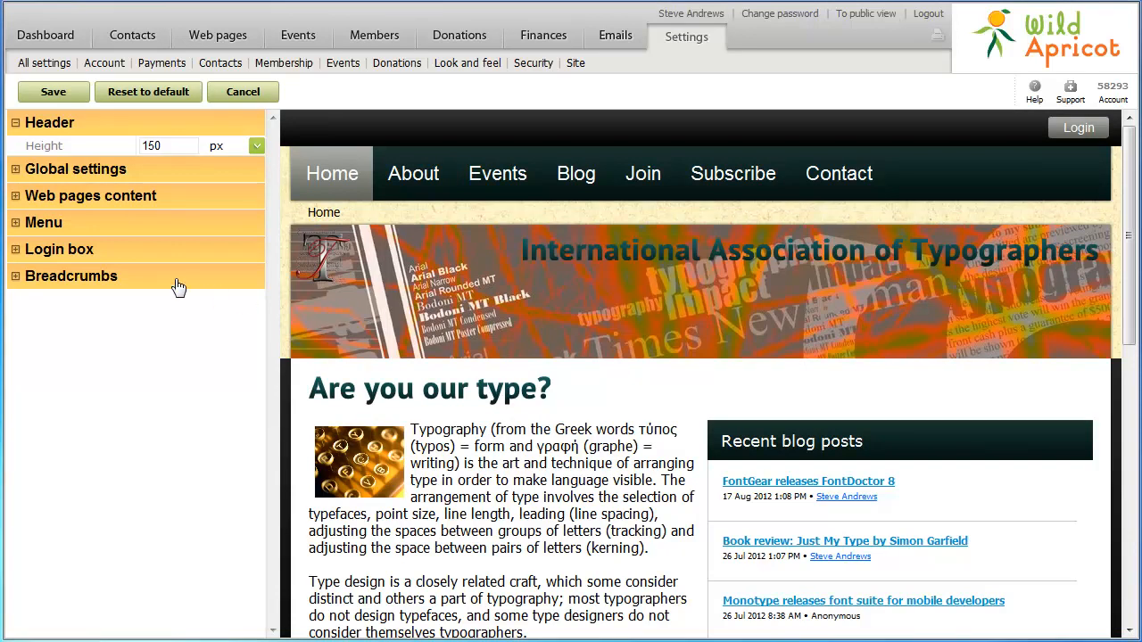
click(16, 171)
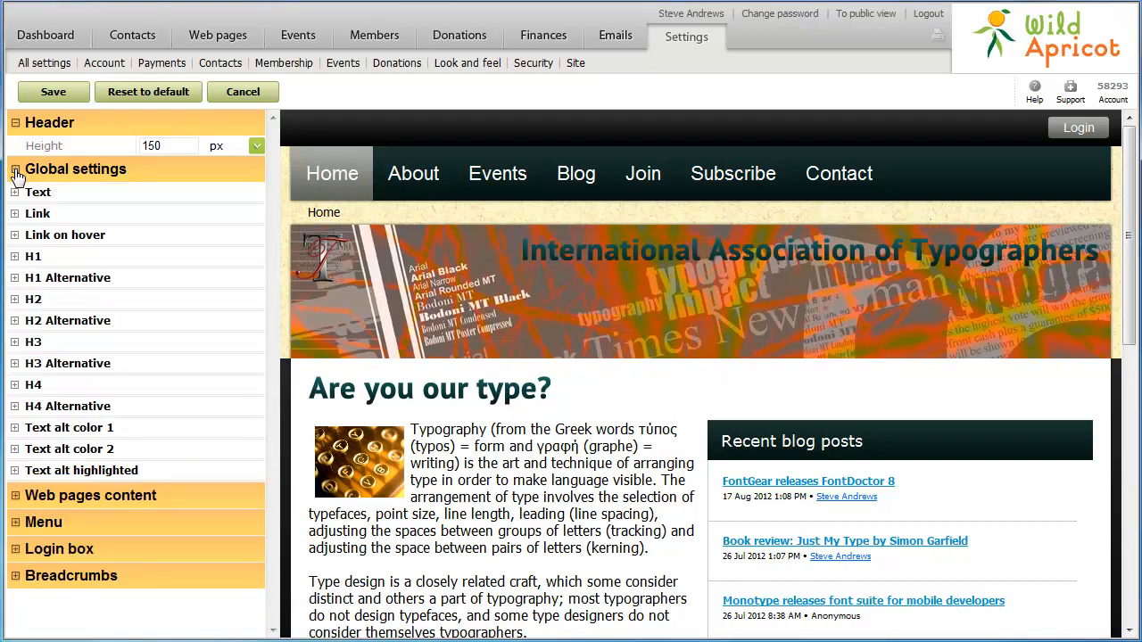
click(15, 171)
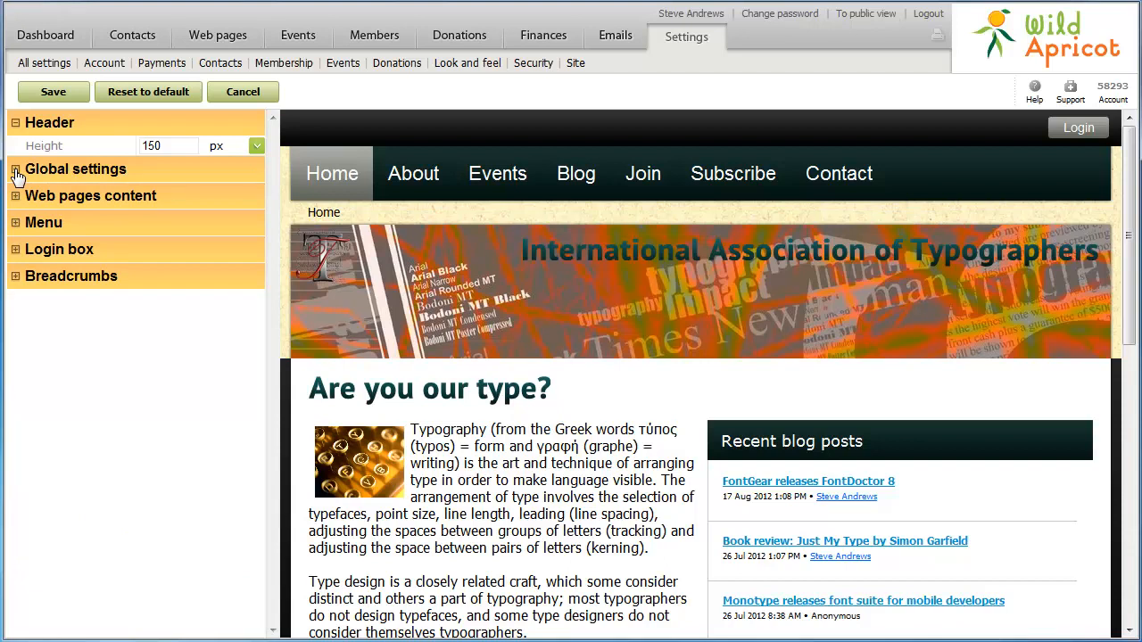
click(15, 223)
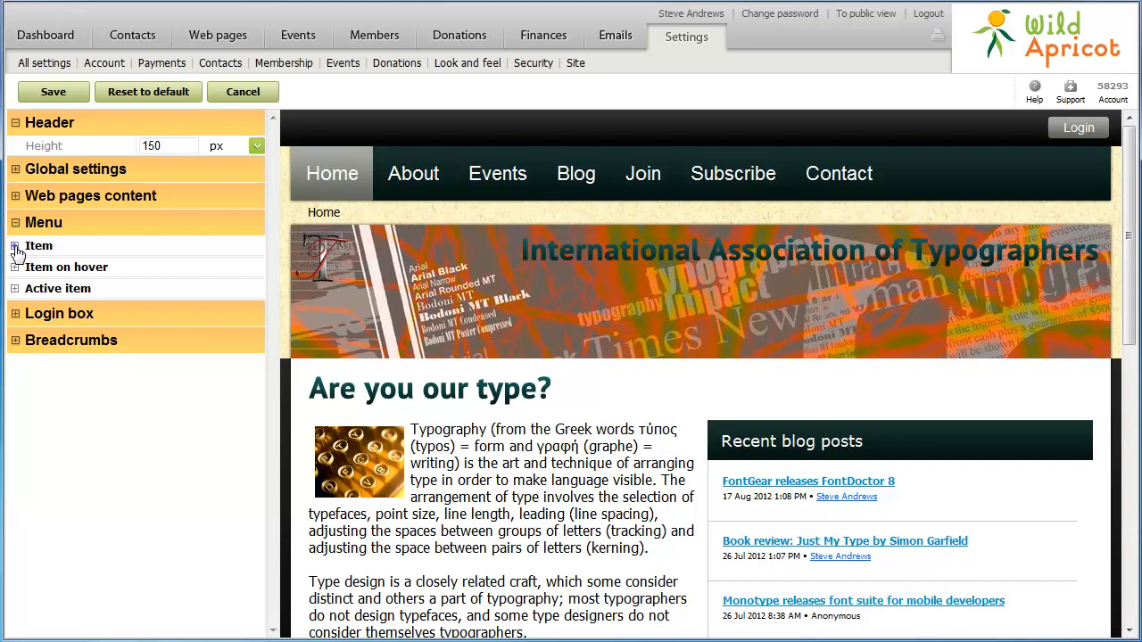
click(15, 247)
click(257, 363)
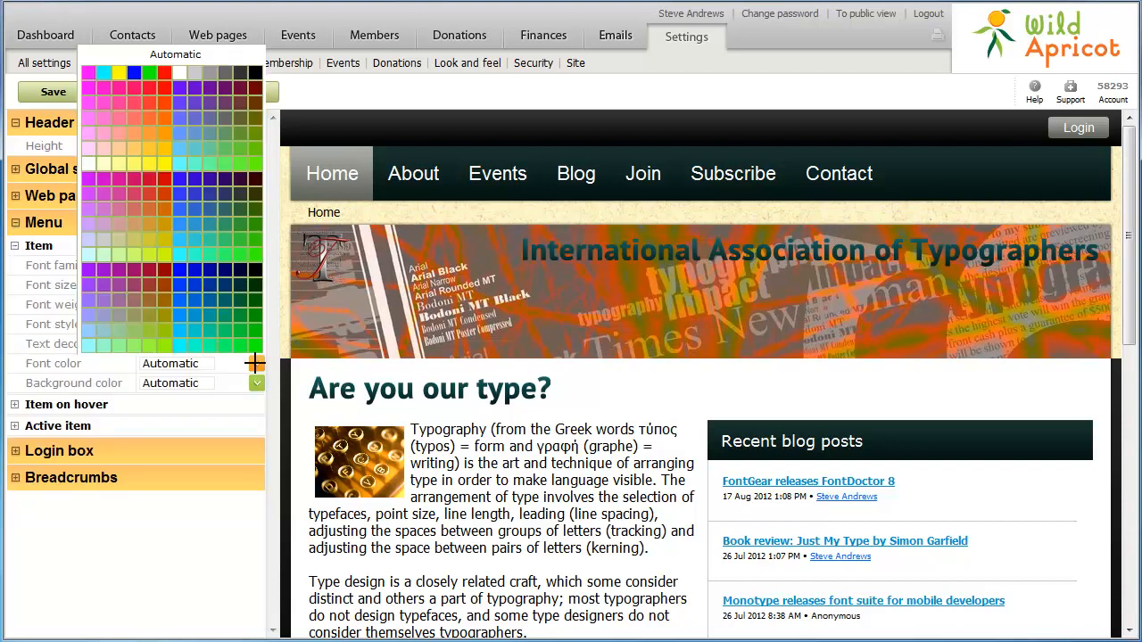
click(164, 145)
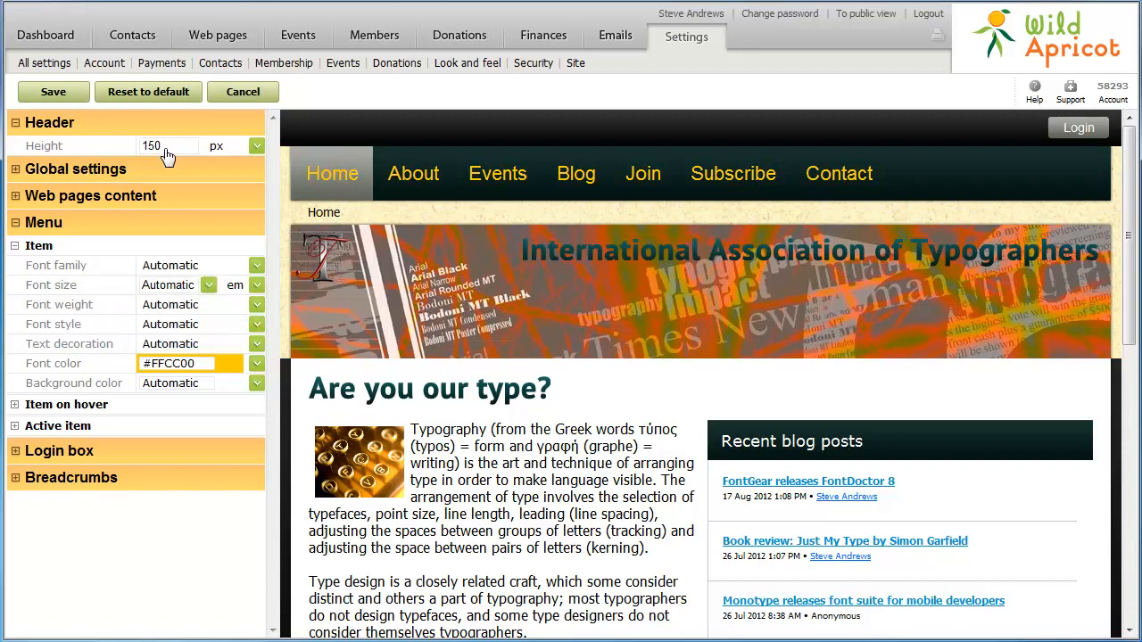
click(53, 94)
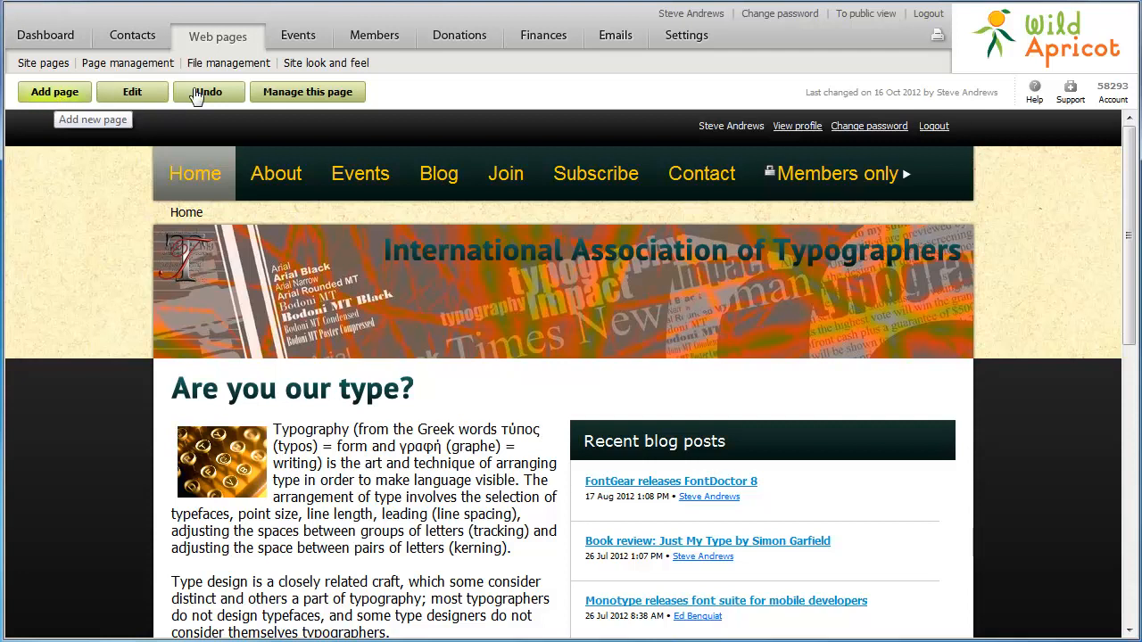
- Open the Site look and feel settings list
click(290, 64)
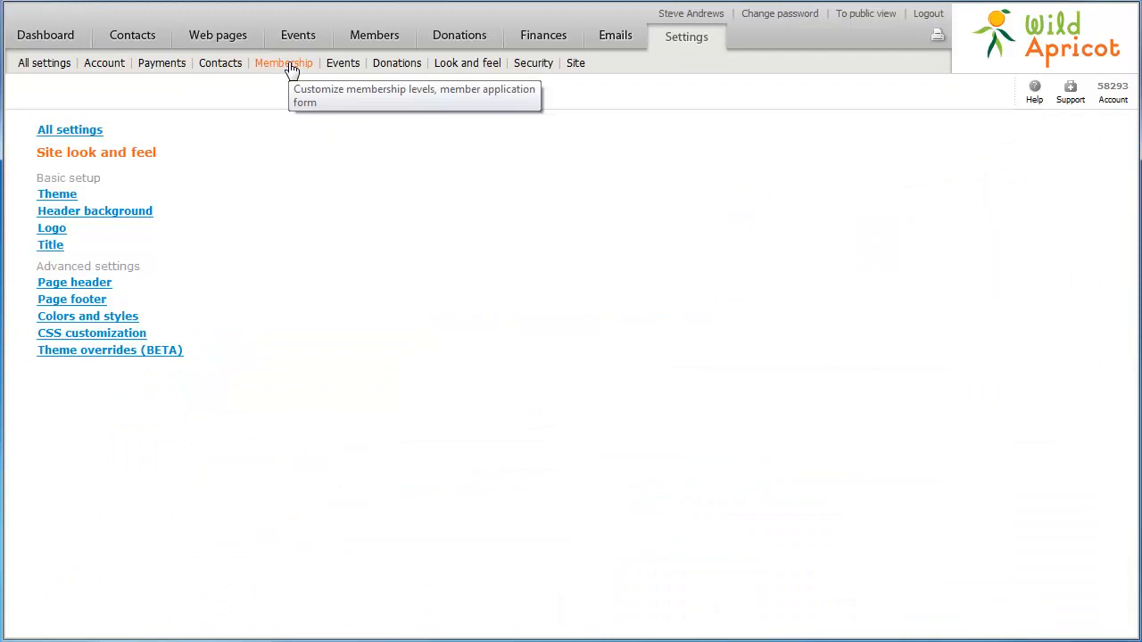
- Paste the background-image rule into the custom CSS editor, apply it, and view the public site
click(116, 338)
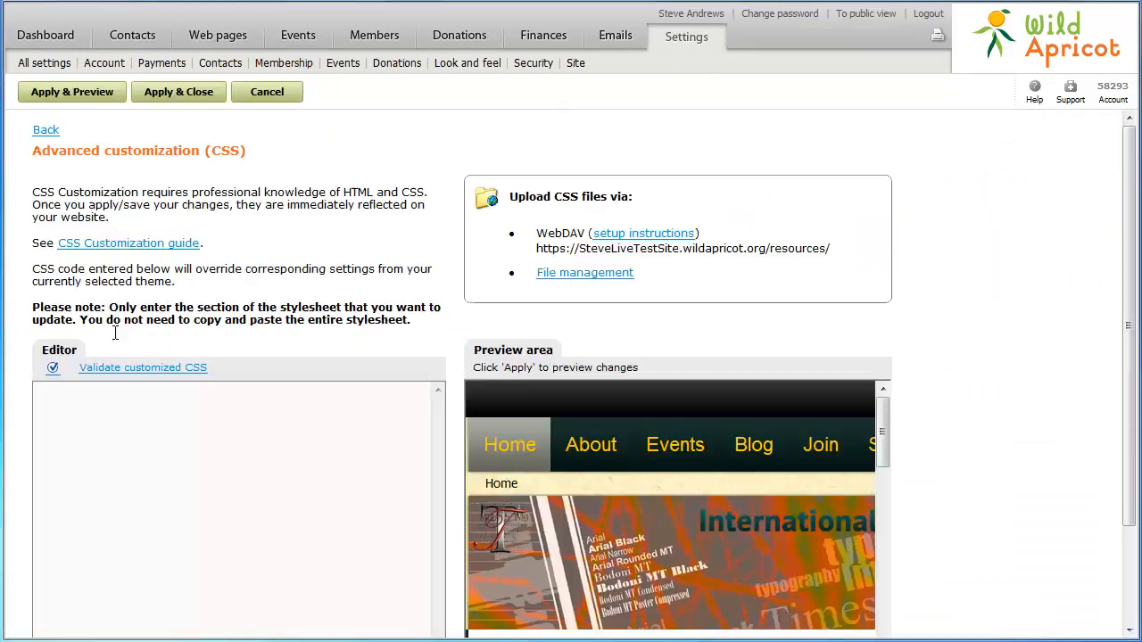
right_click(119, 423)
click(150, 501)
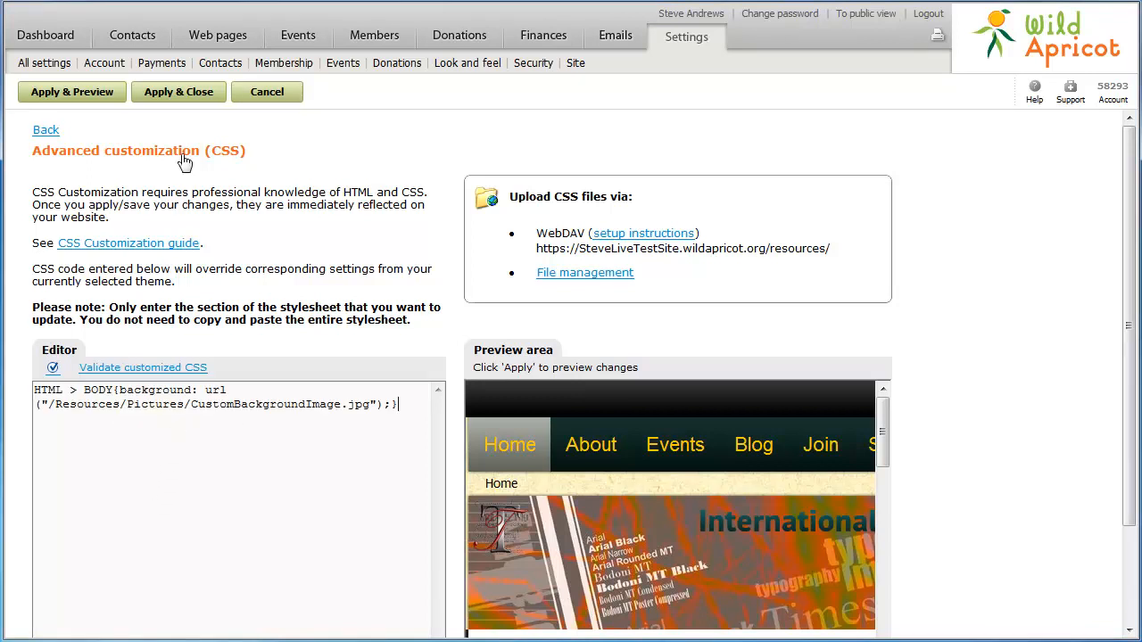
click(182, 92)
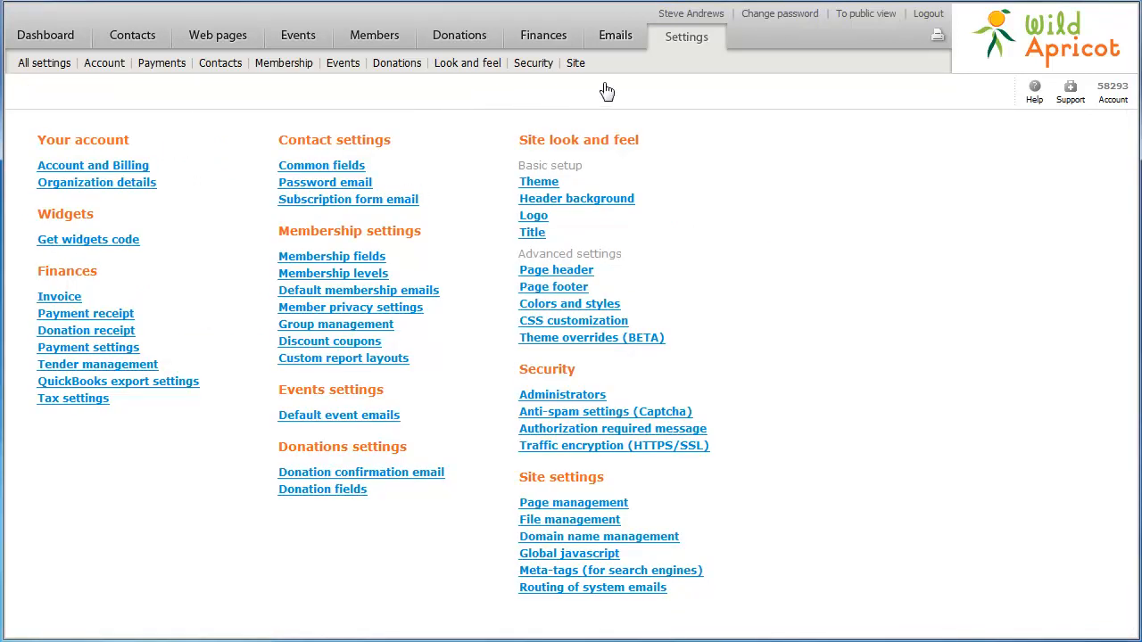
click(867, 14)
- Enable theme overrides and download the business_casual_rainy_day theme zip
click(549, 338)
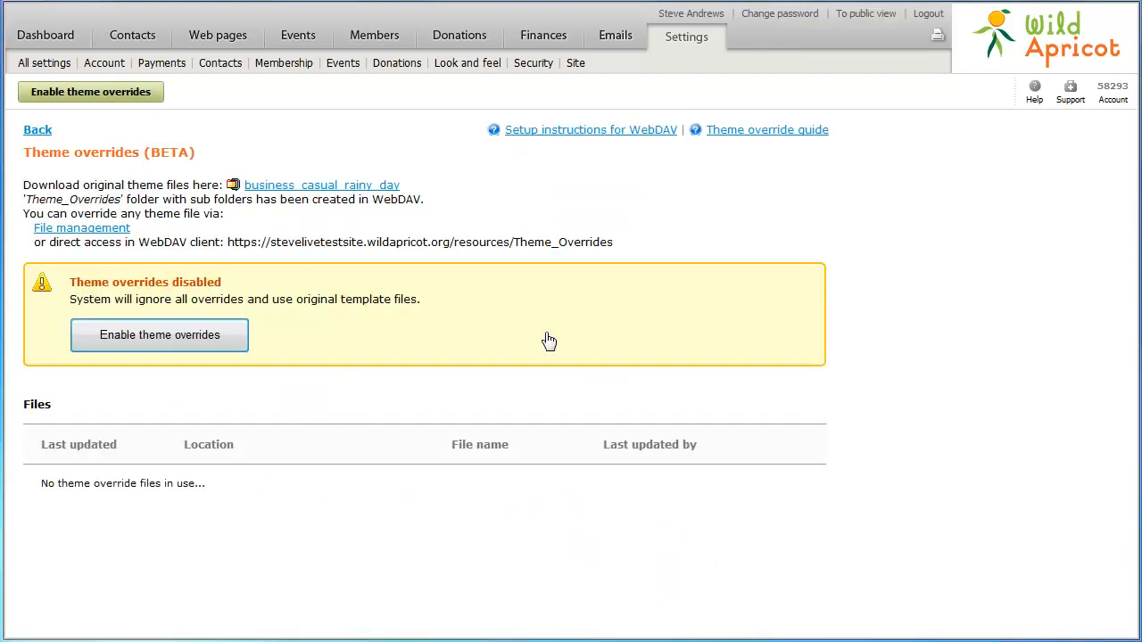
click(170, 344)
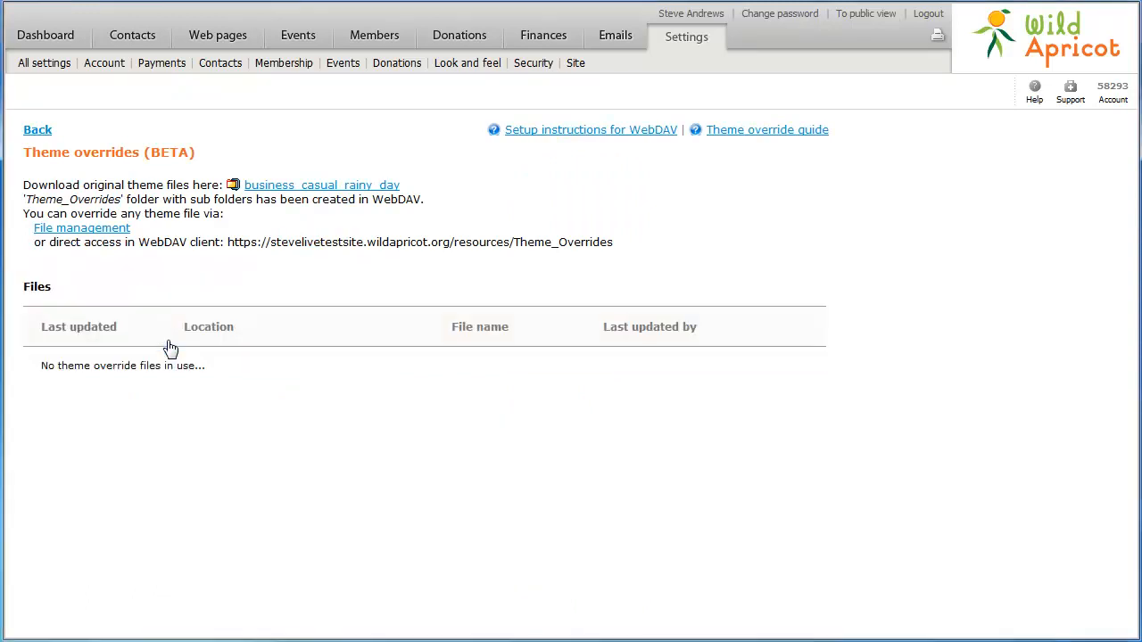
double_click(290, 187)
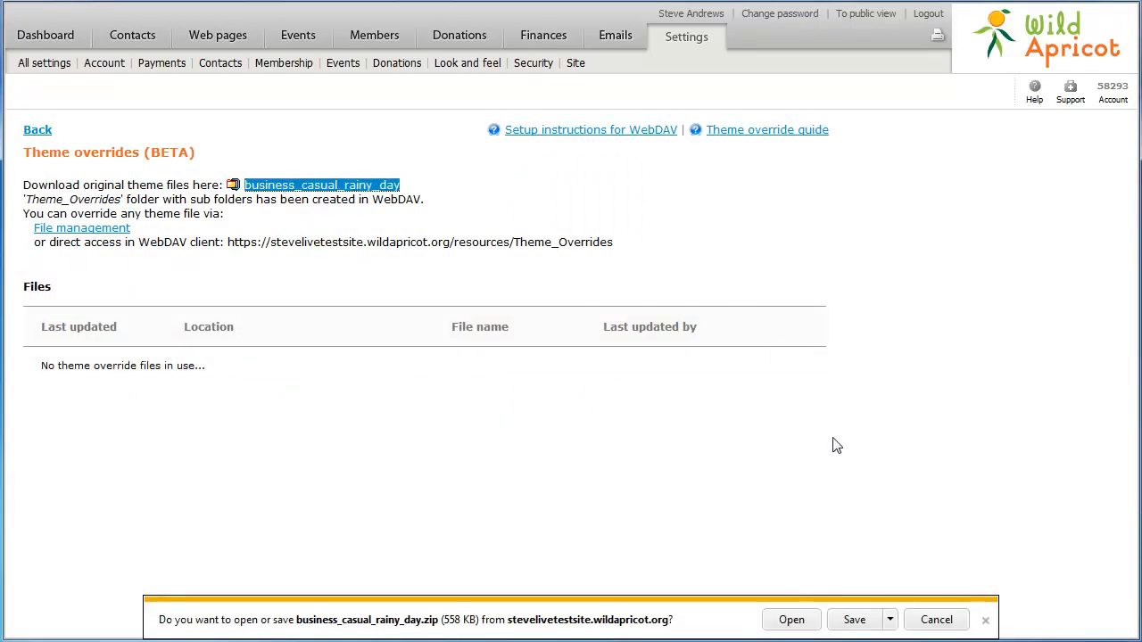
click(854, 623)
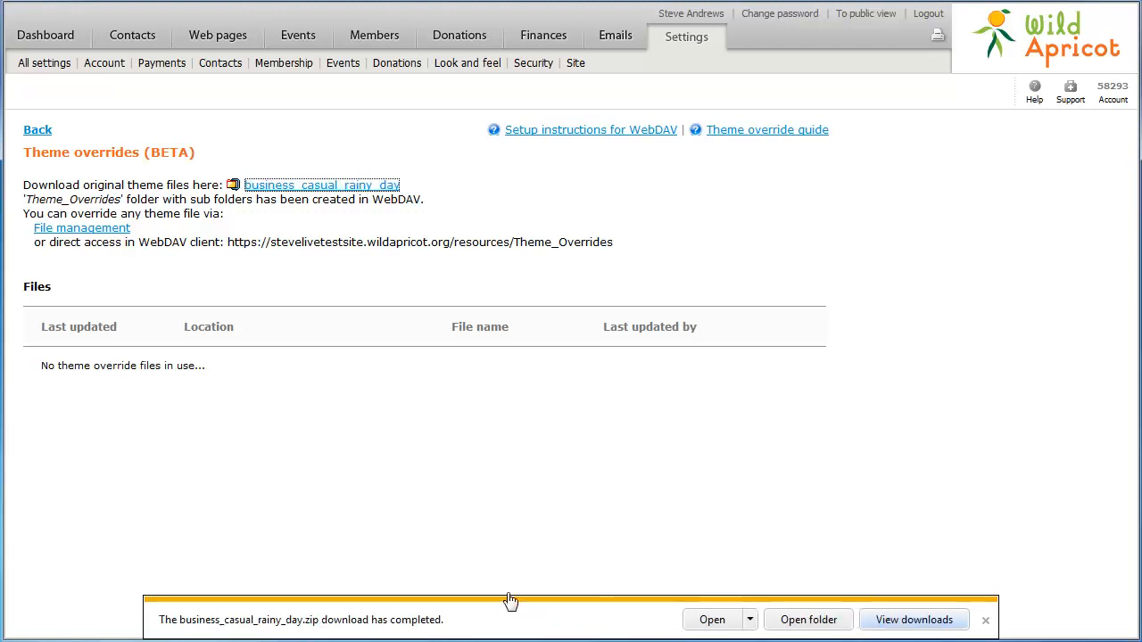
click(71, 230)
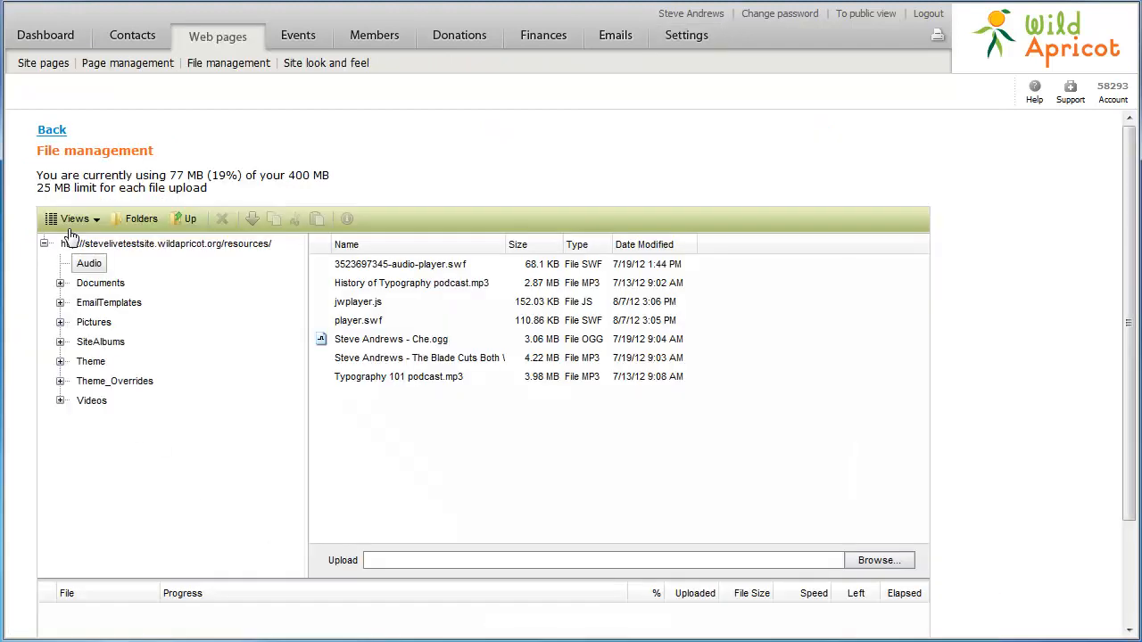
- Upload LayoutsTemplate.tpl into Theme_Overrides/business_casual_rainy_day/Layouts and rebuild the theme
click(60, 381)
click(76, 400)
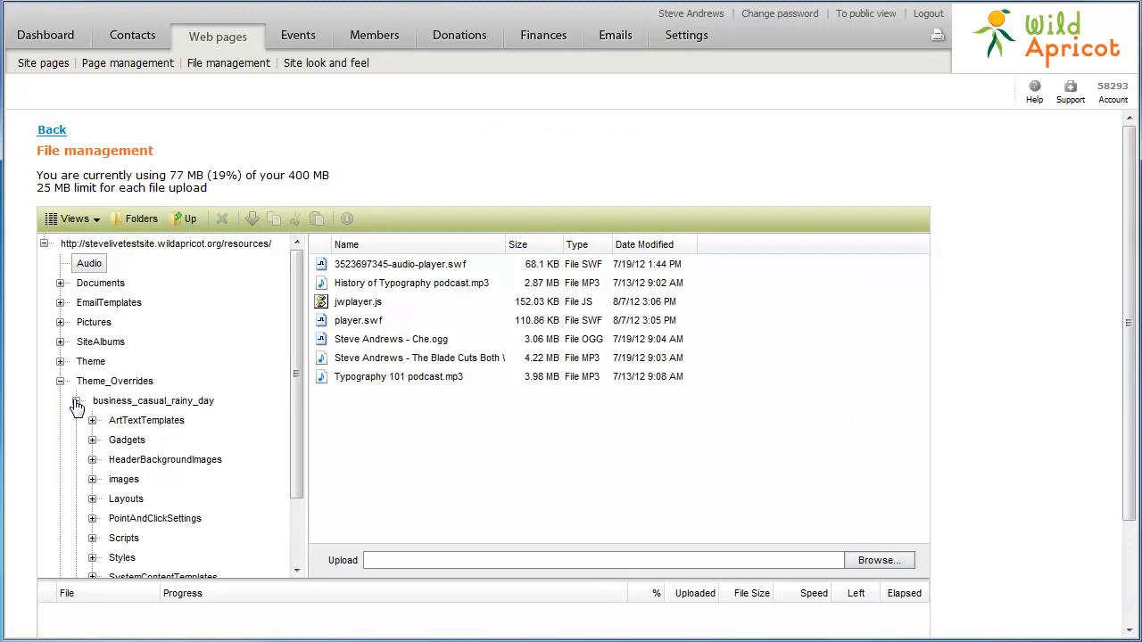
click(124, 501)
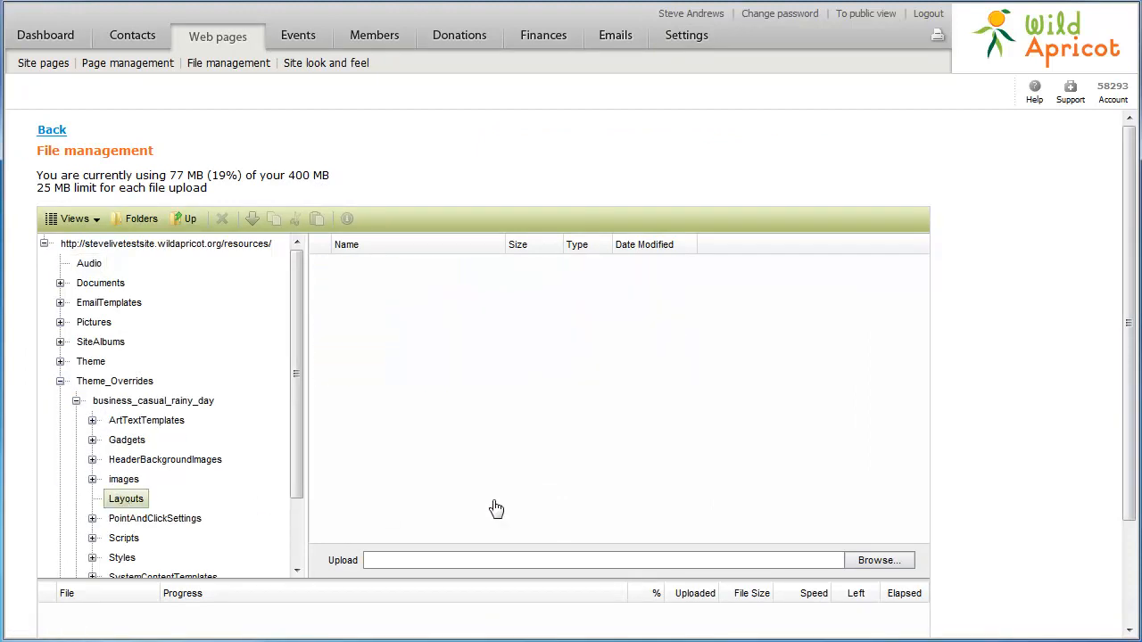
click(865, 563)
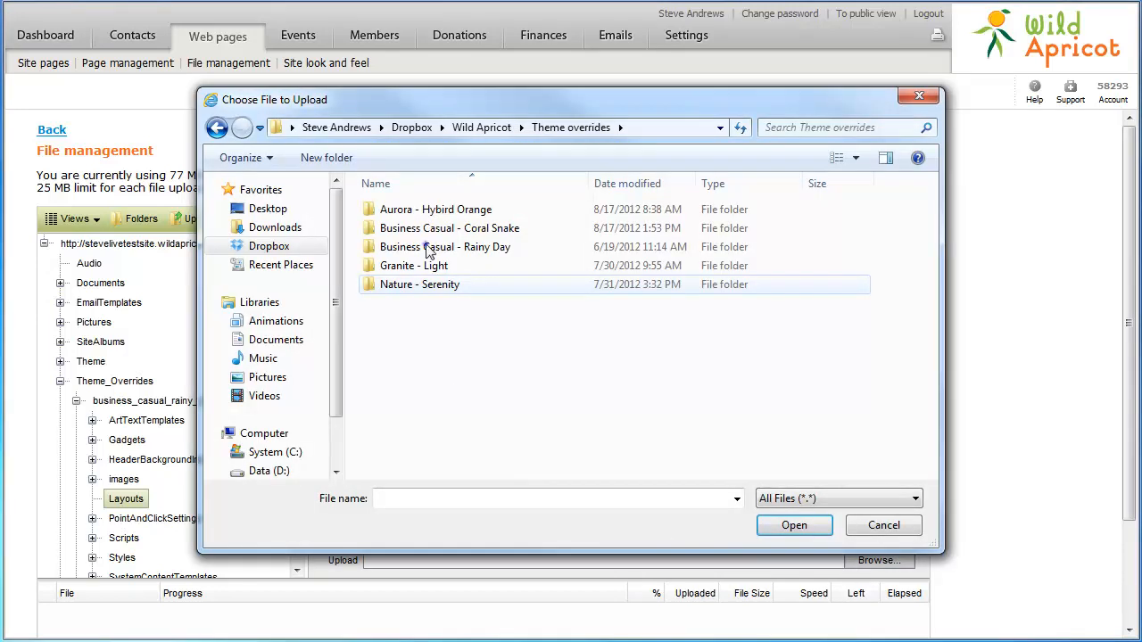
double_click(428, 247)
double_click(409, 286)
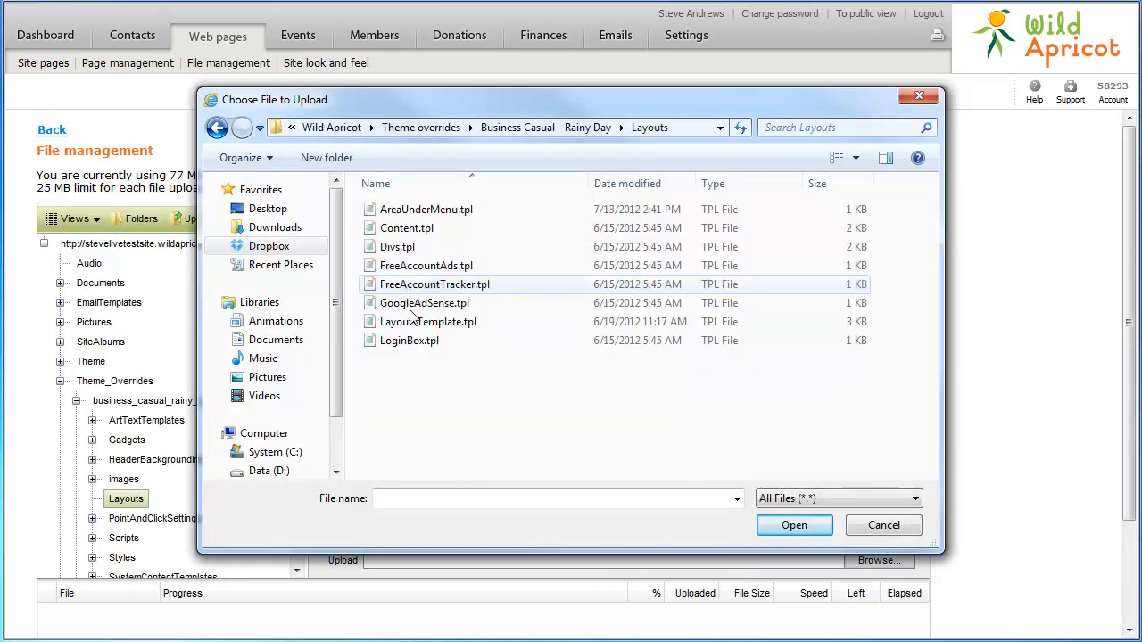
click(412, 323)
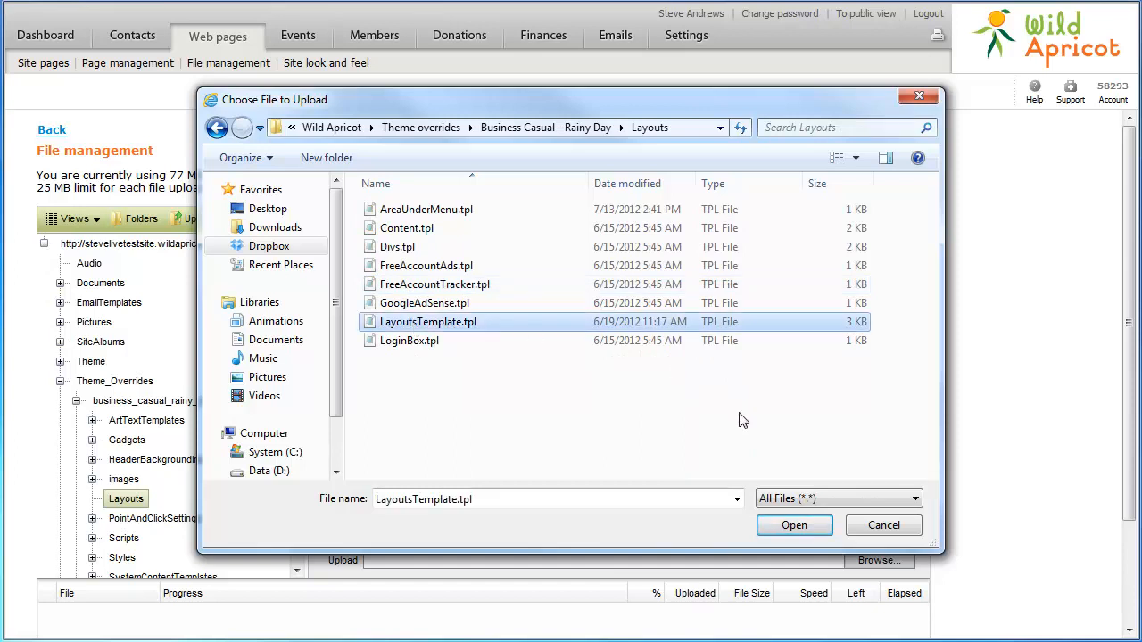
click(782, 528)
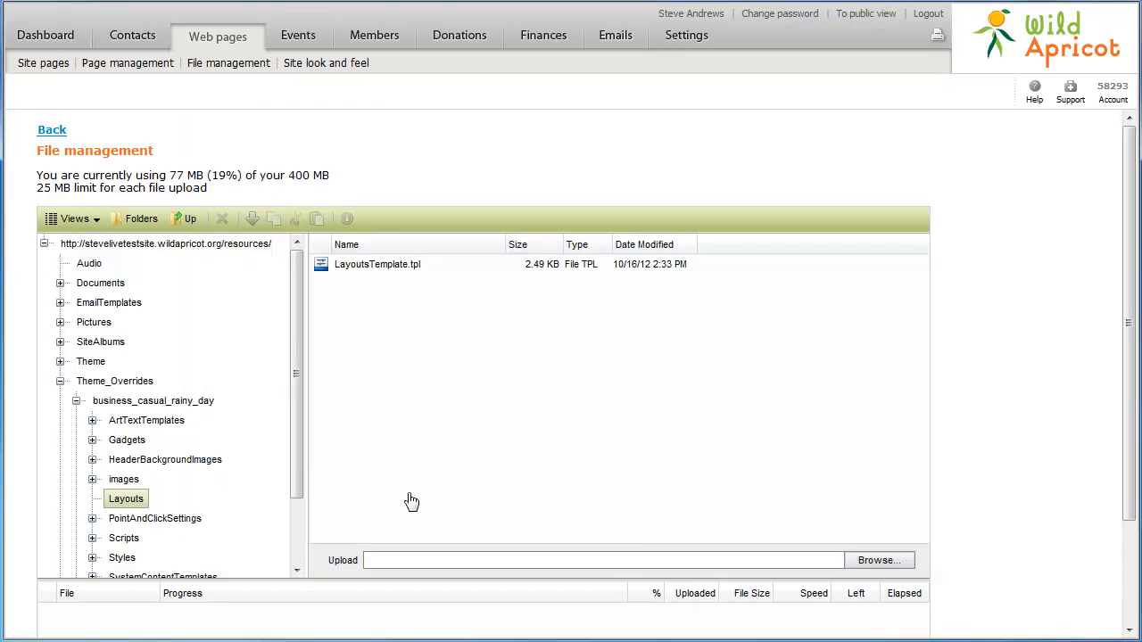
click(50, 133)
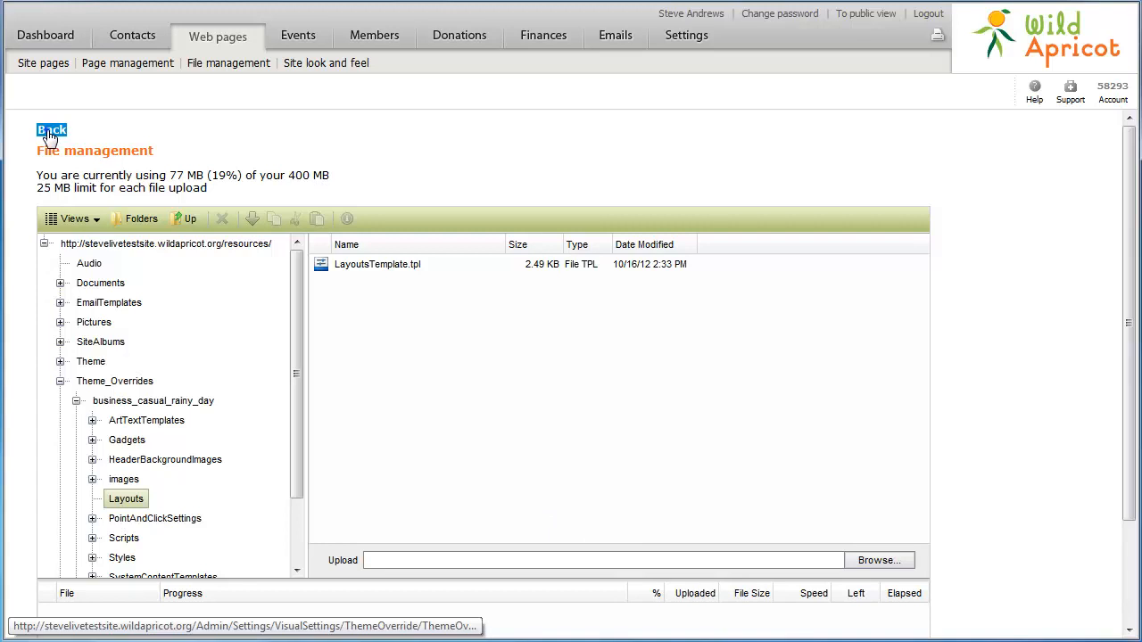
click(273, 285)
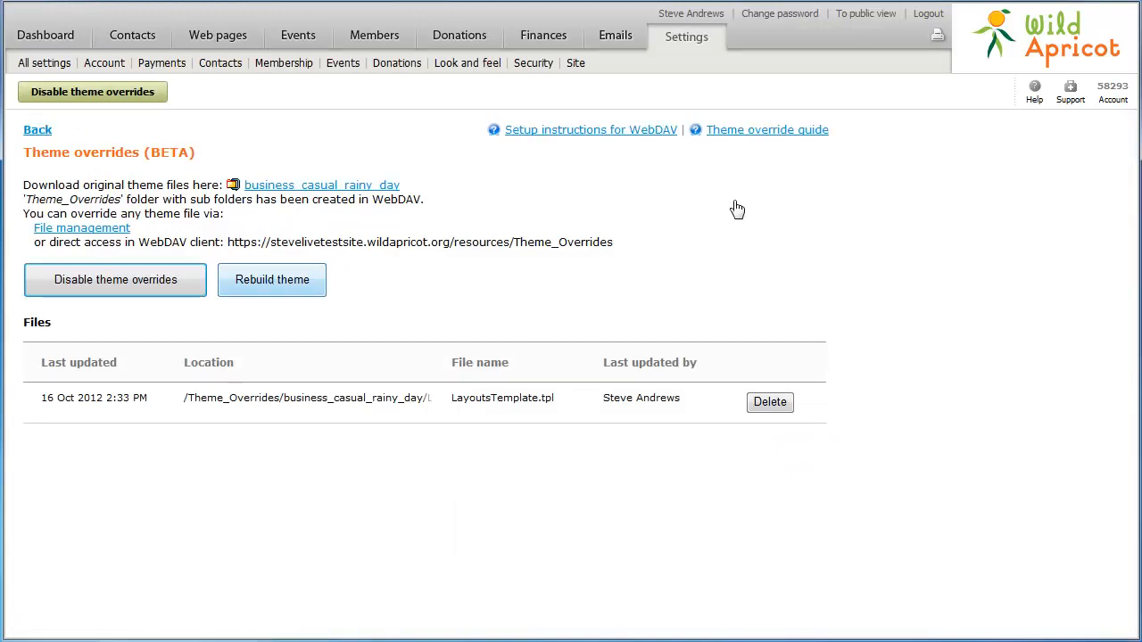
- Log out of the public site, sign back in with the account e-mail and password, and return to admin Settings
click(856, 14)
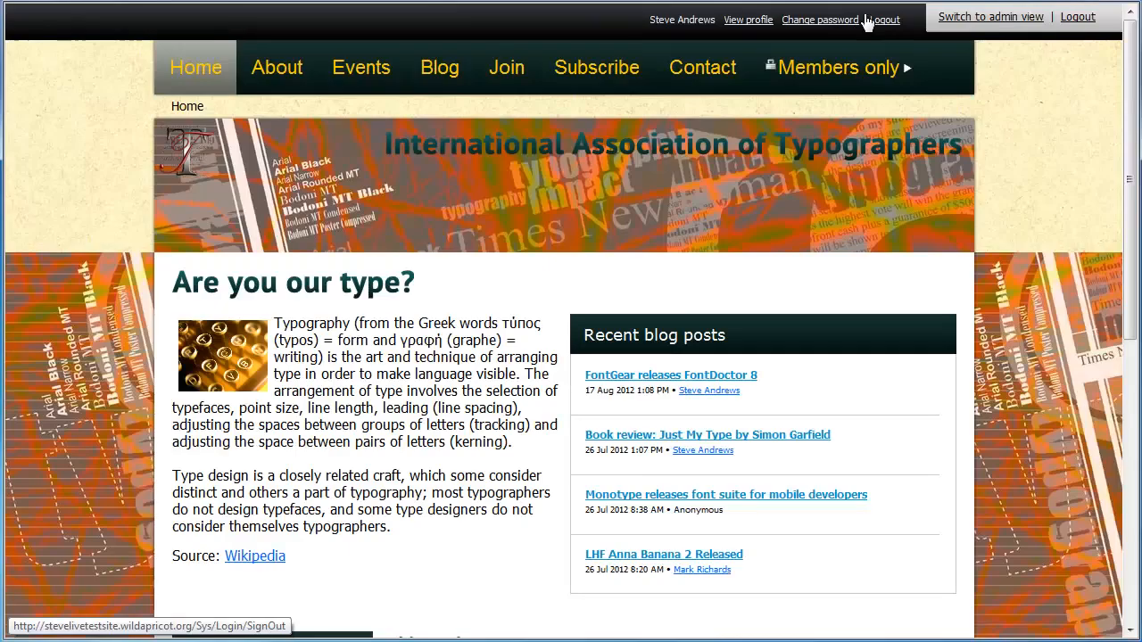
click(883, 19)
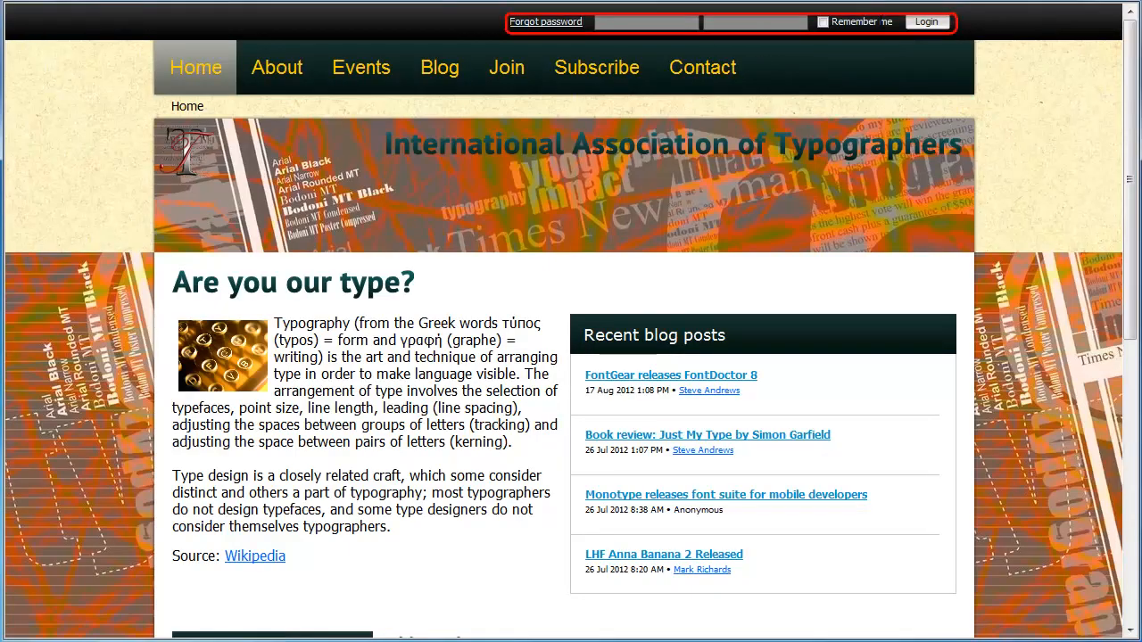
click(630, 22)
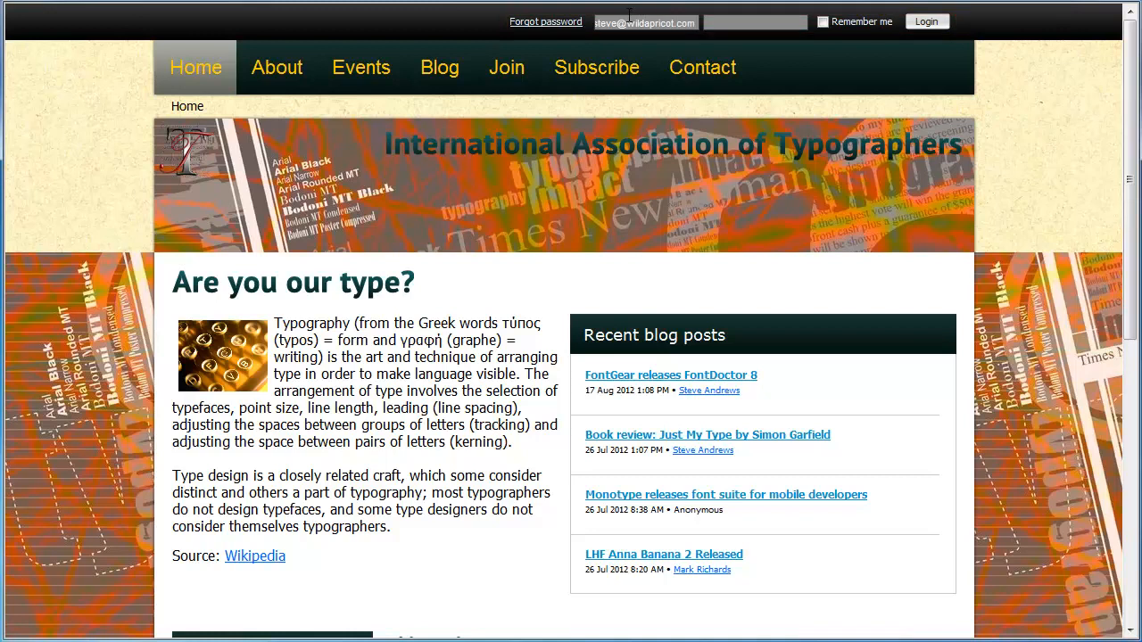
key(Tab)
text(******)
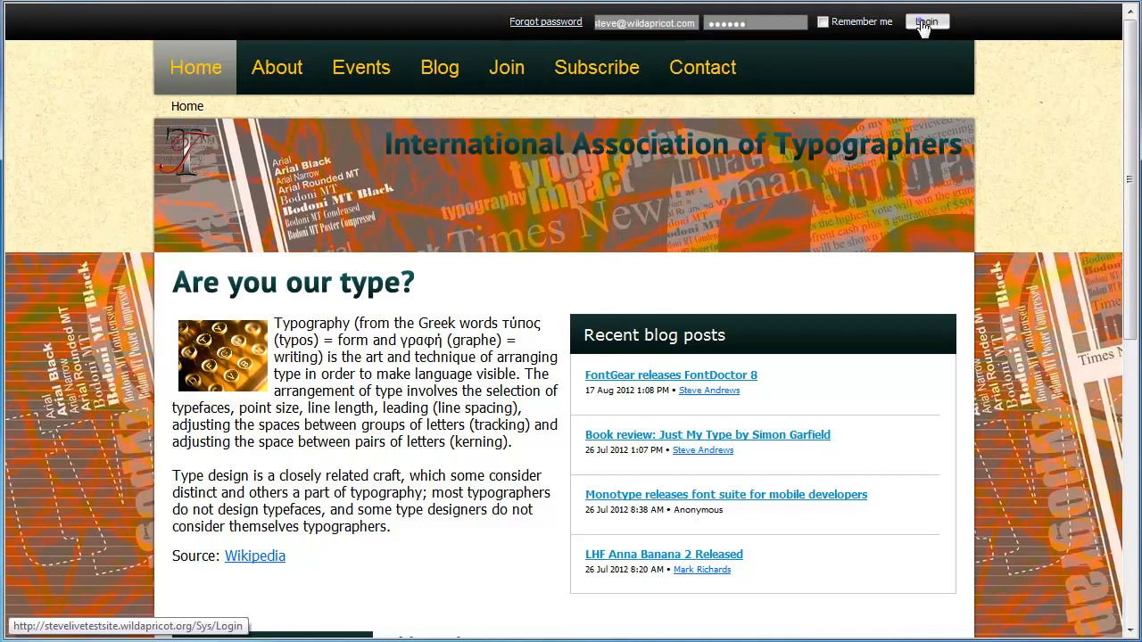
click(926, 21)
click(990, 18)
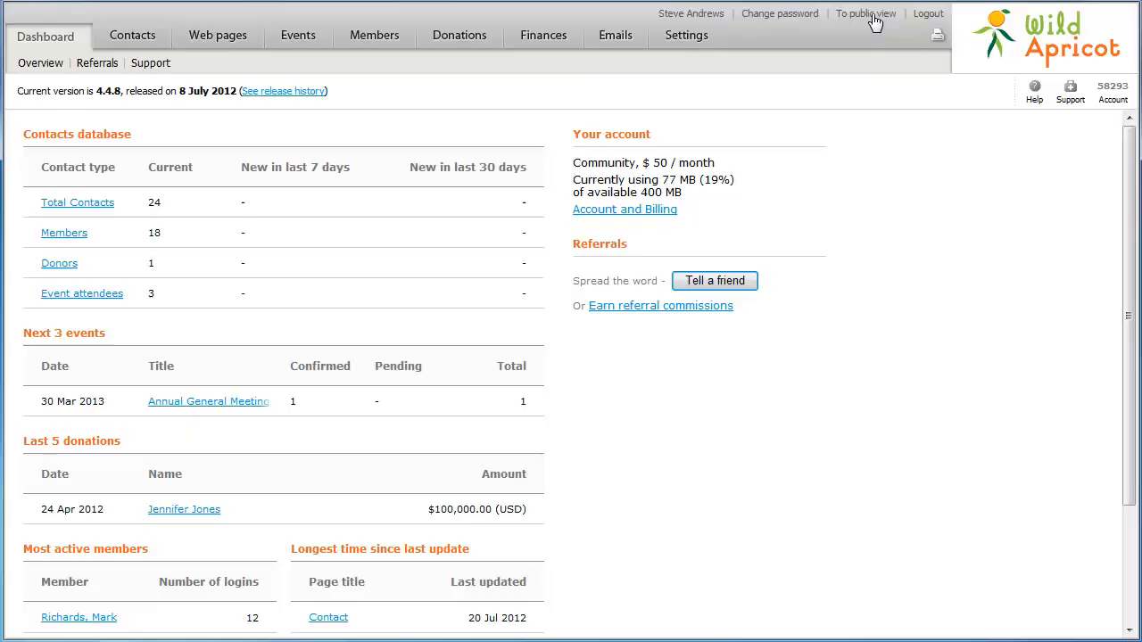
click(694, 39)
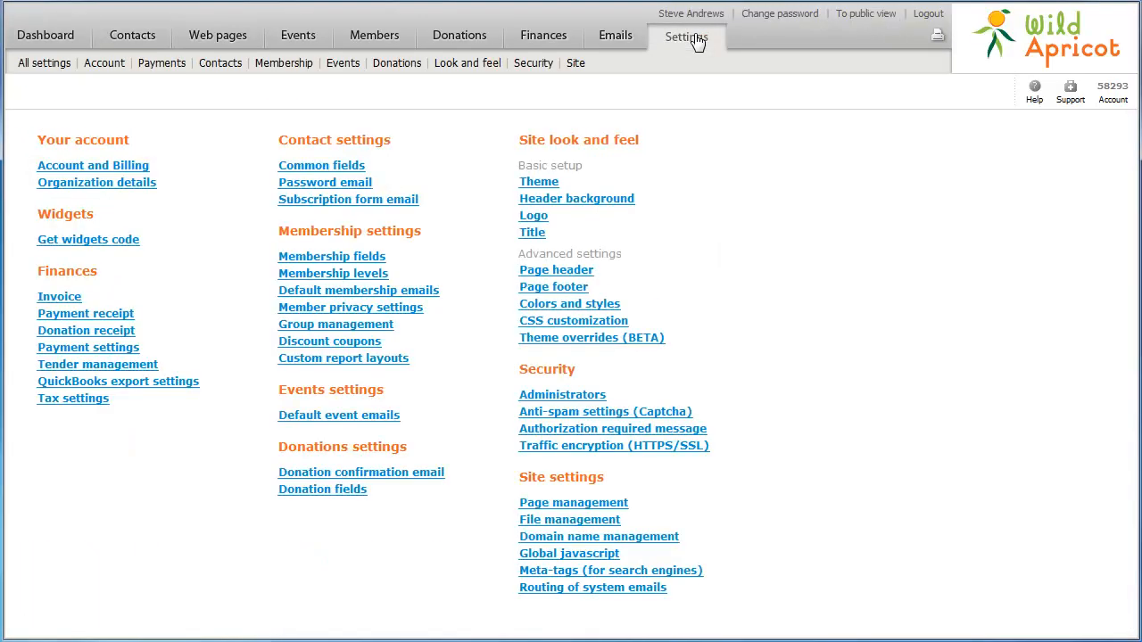
- Paste the Google Analytics tracking code into Global JavaScript and save it
click(529, 554)
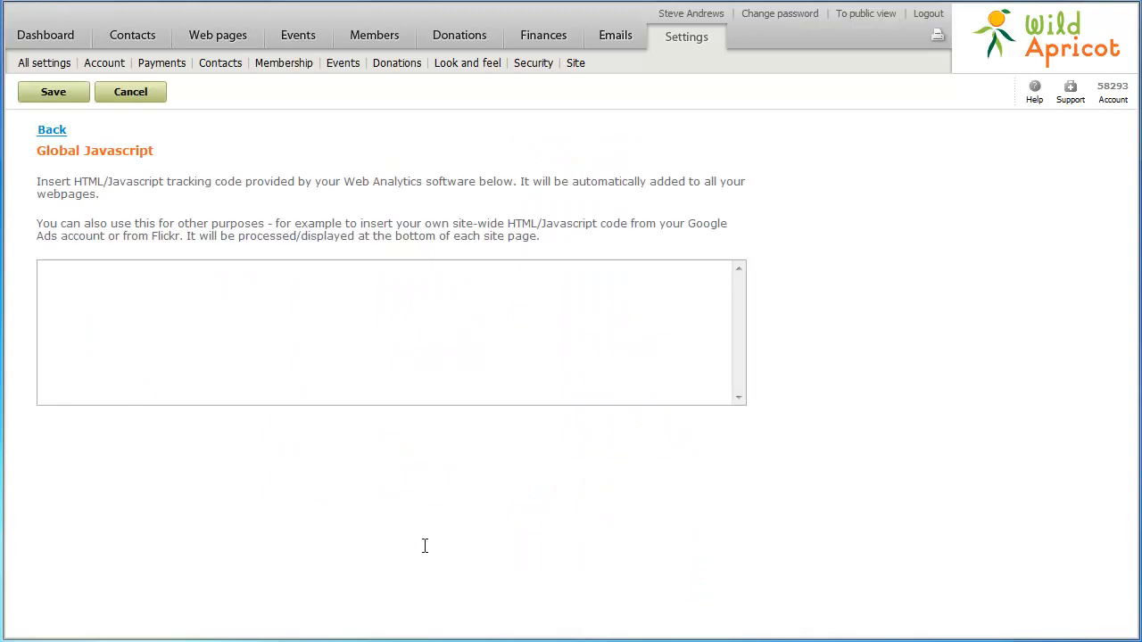
right_click(94, 304)
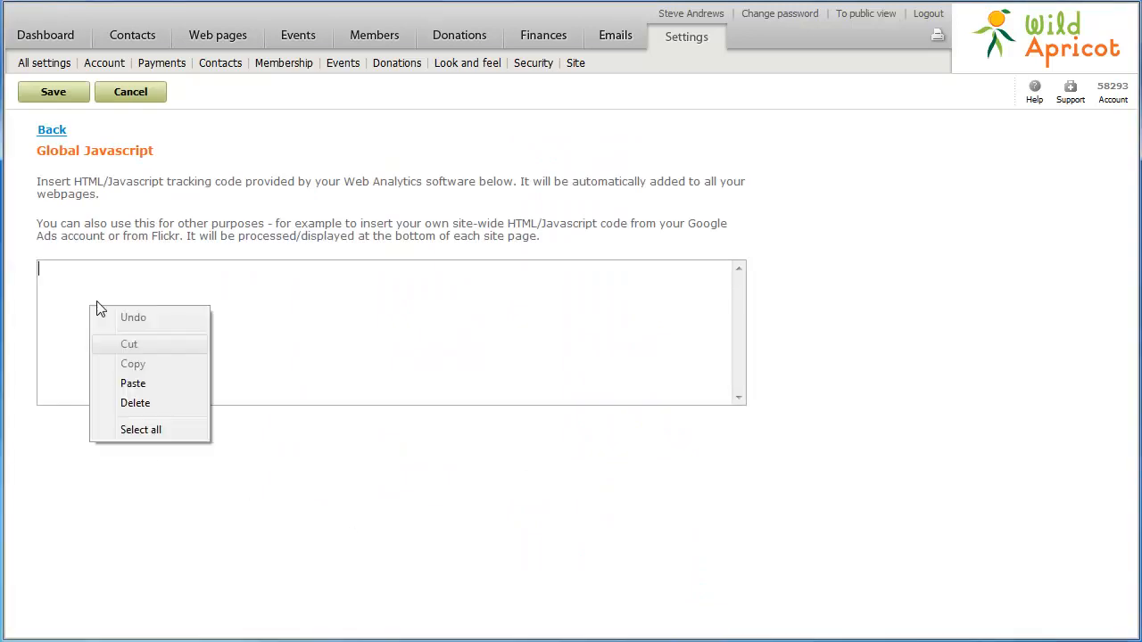
click(114, 386)
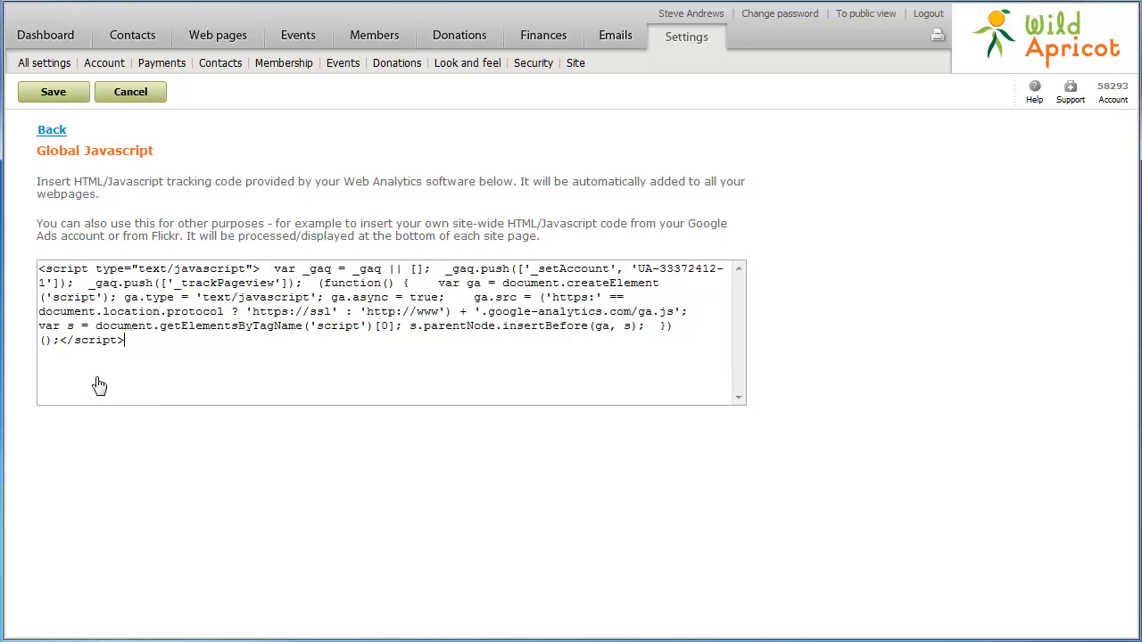
click(46, 96)
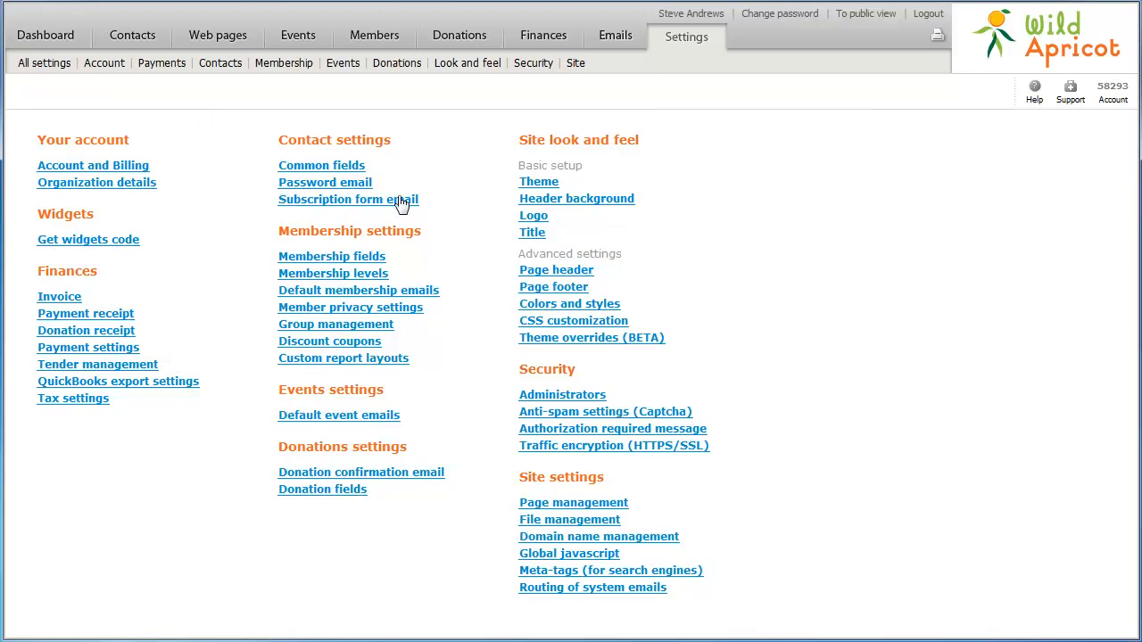
- Set the site-wide meta keywords, description and favicon raw header, then save
click(546, 571)
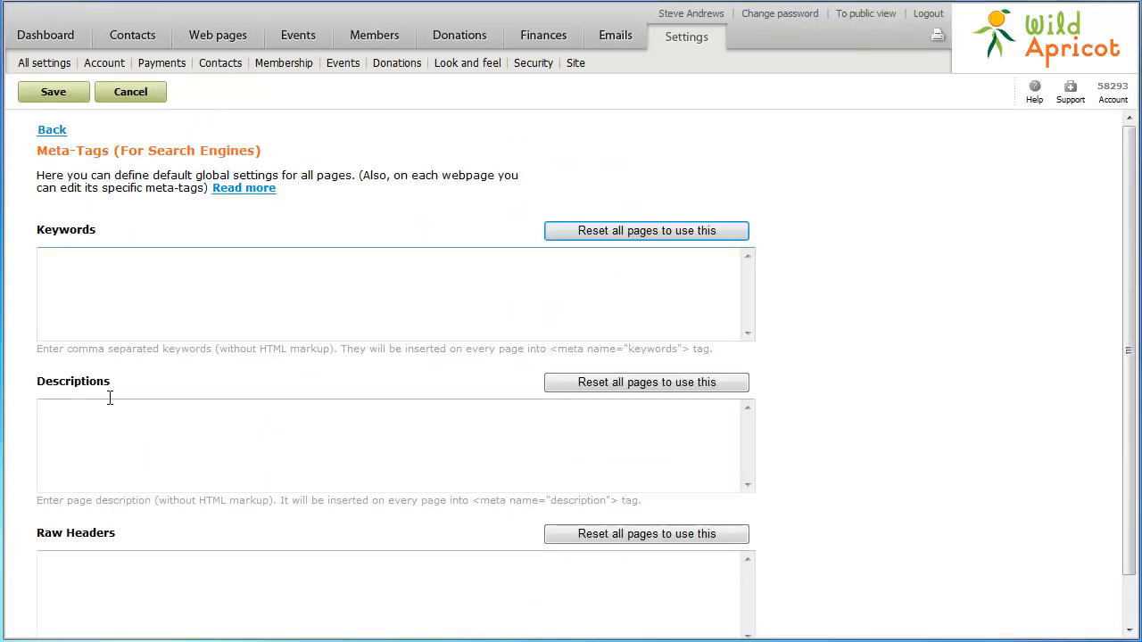
text(typographers association,typography association,typeface designers,font designers,typography,typographers,fonts,typefaces,typographer)
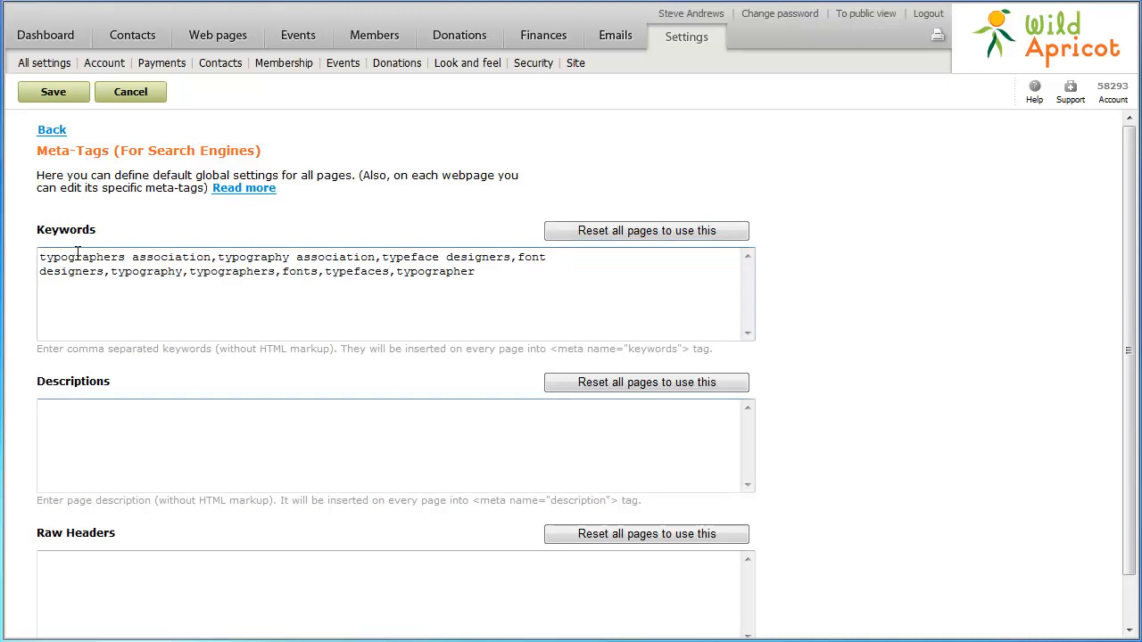
click(111, 426)
text(International Association of Typographers - association for typographers, typeface designers, font designers, and other typography professionals)
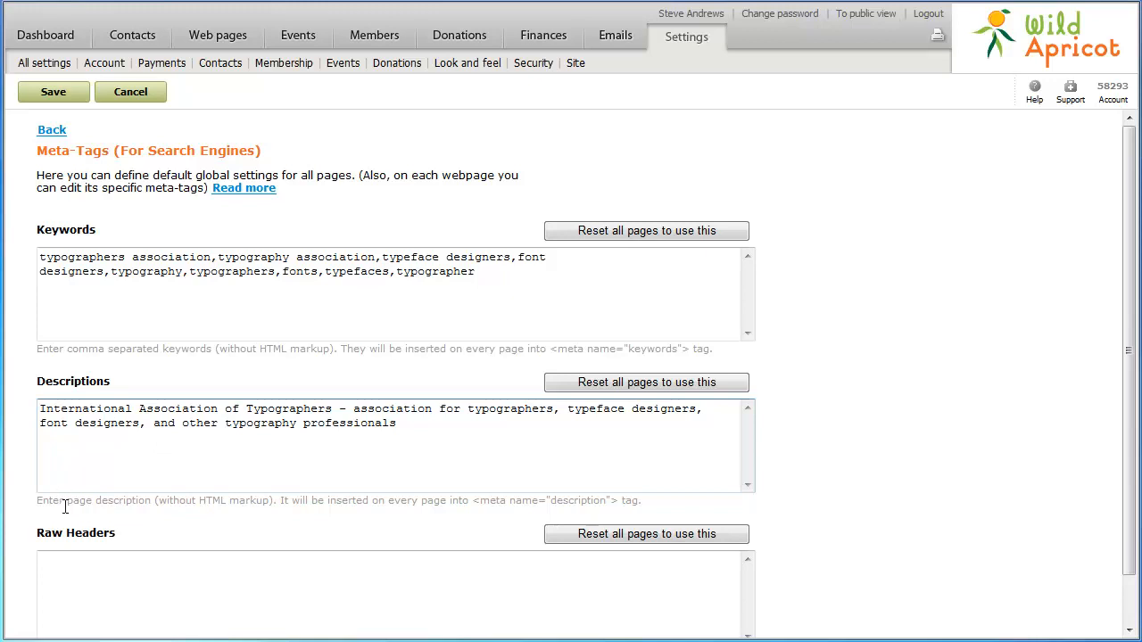
click(63, 556)
text(<link rel="shortcut icon" type="image/ico" href="/Resources/Pictures/favicon.ico"  />)
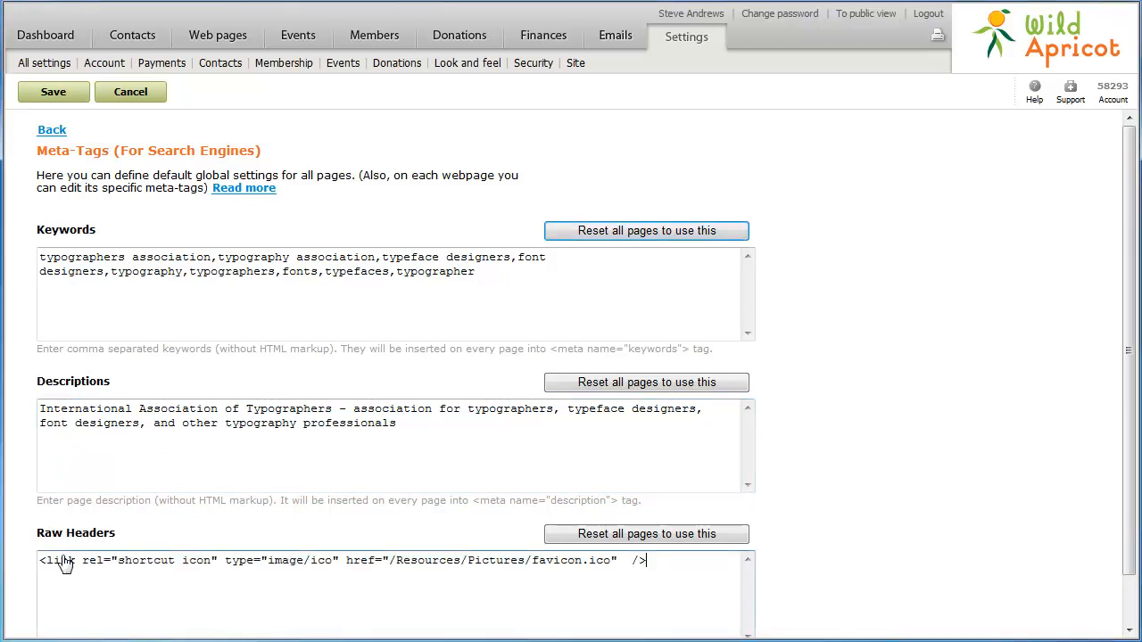
click(42, 98)
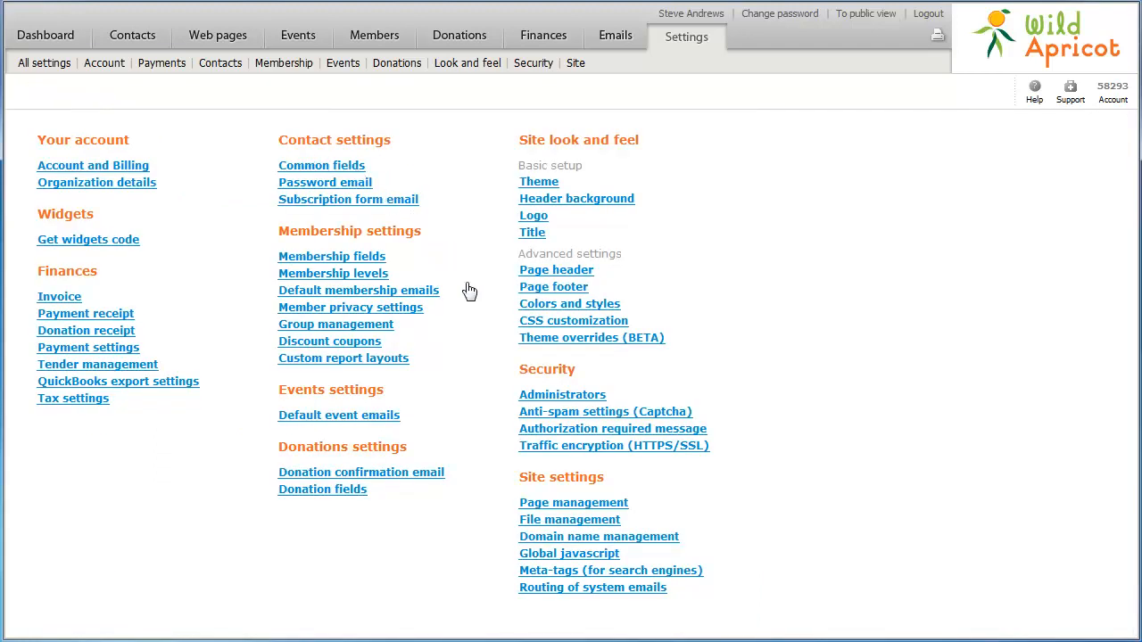
- Preview renaming the primary subdomain to IAT, then discard the change
click(528, 538)
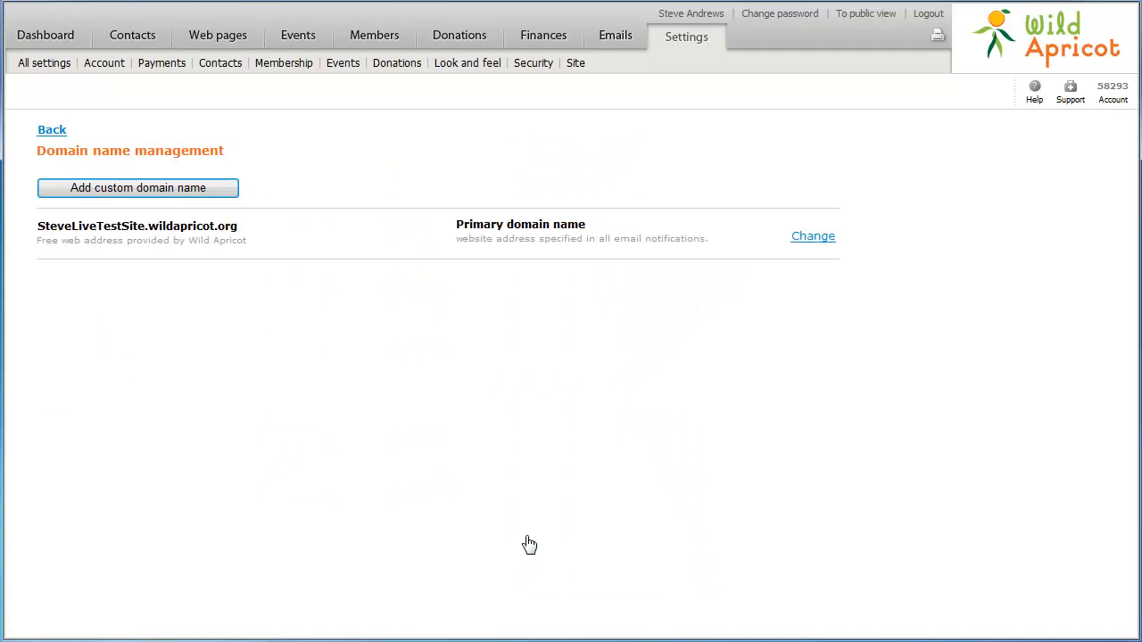
click(806, 239)
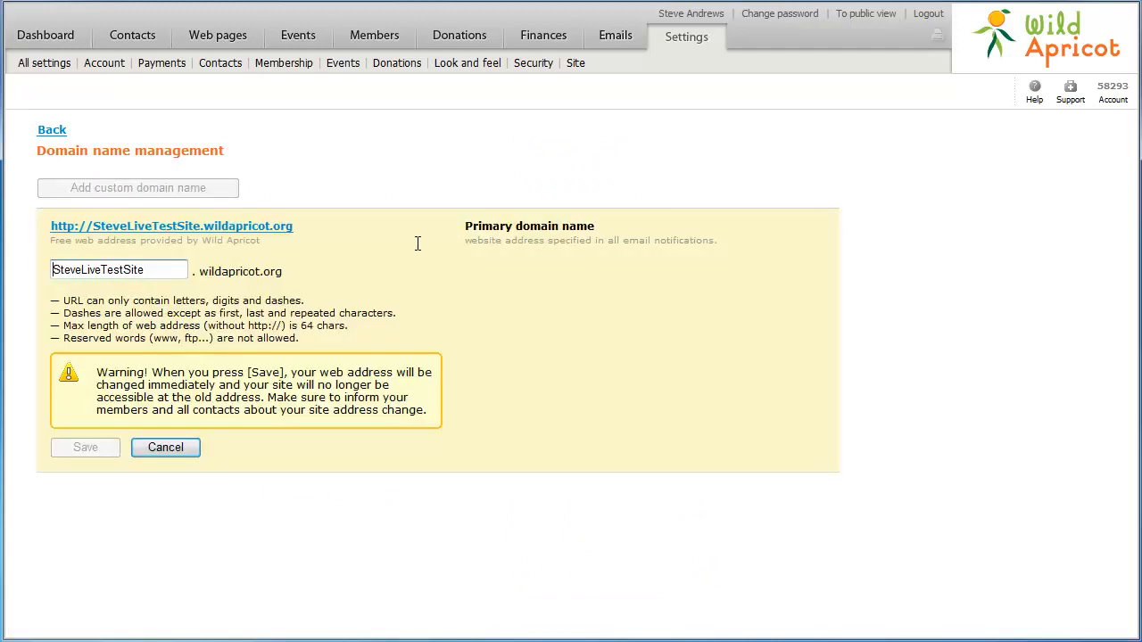
double_click(153, 270)
text(IAT)
key(Tab)
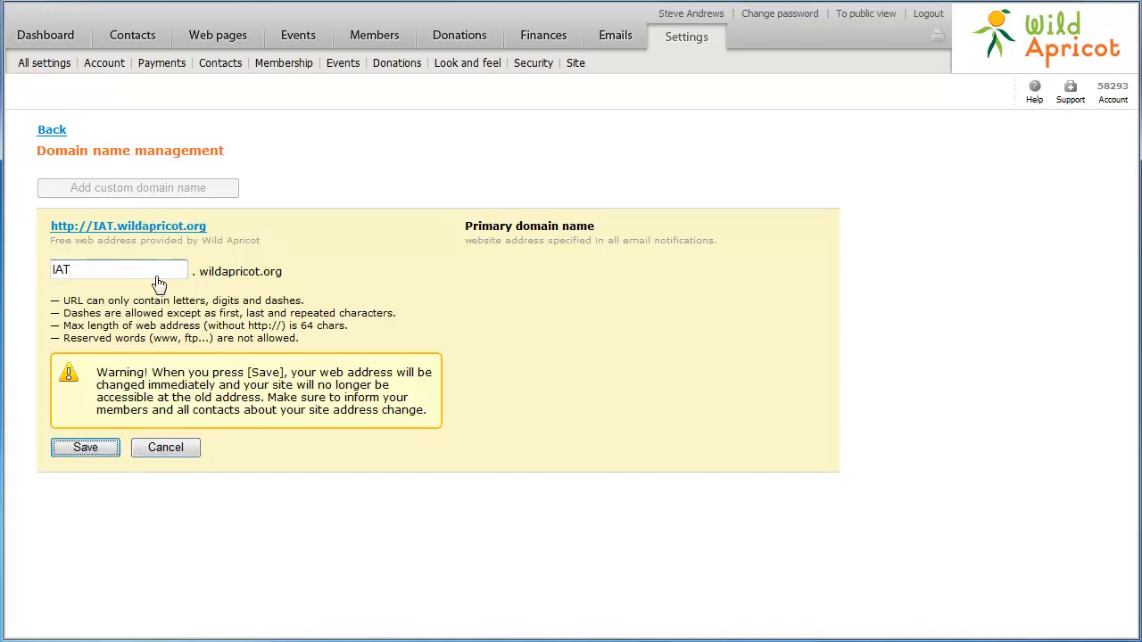
click(165, 449)
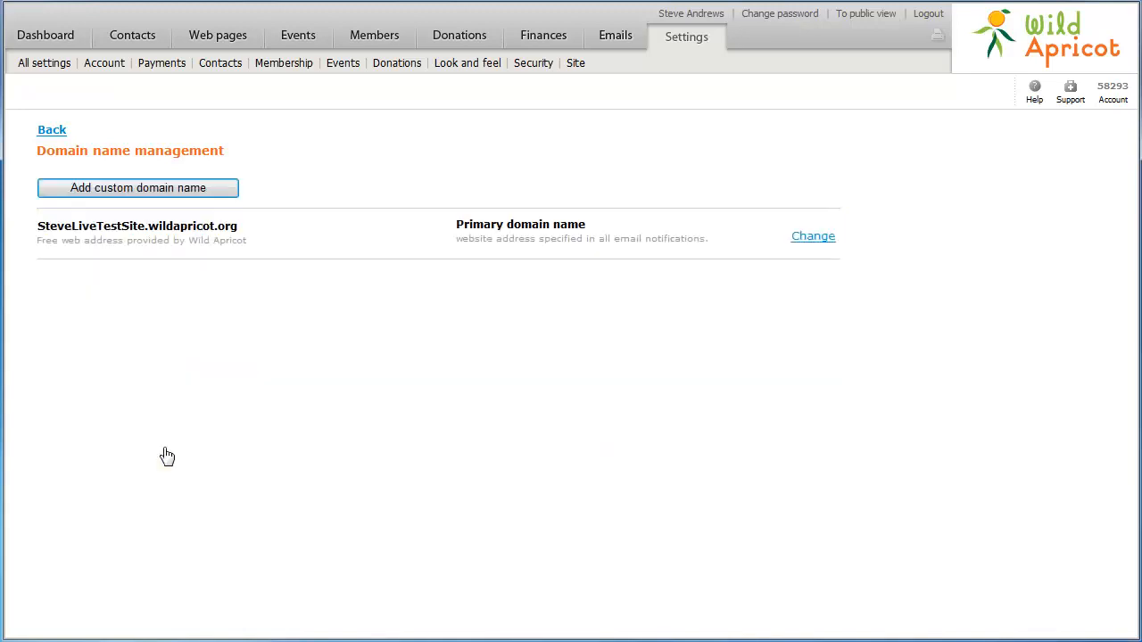
- Start adding a custom domain name, cancel it, and move to Security settings
click(176, 195)
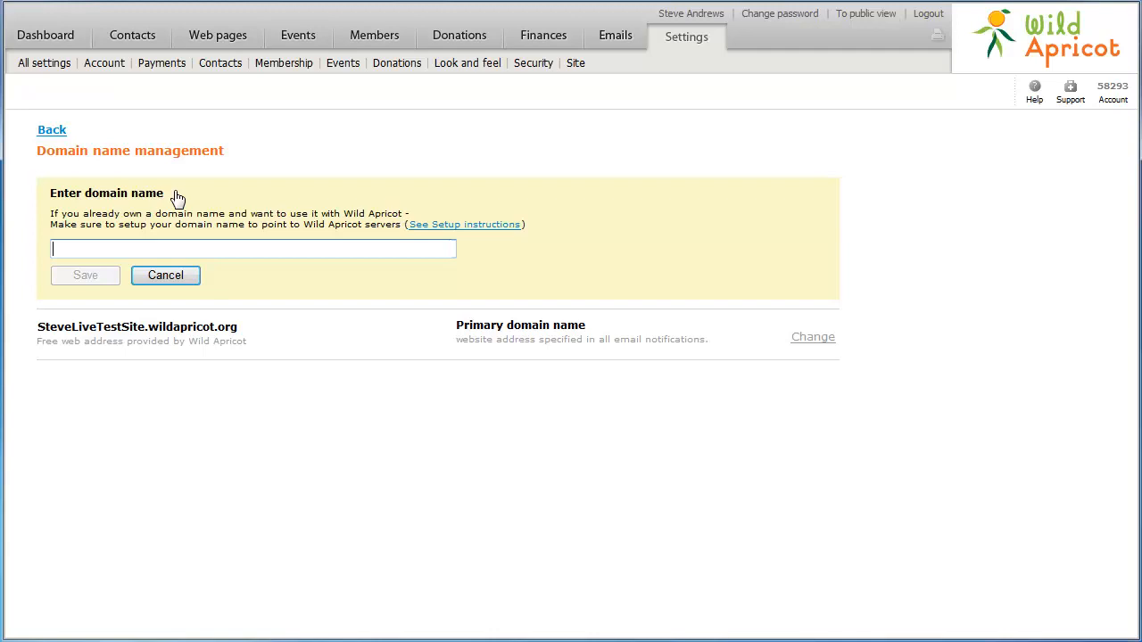
click(167, 276)
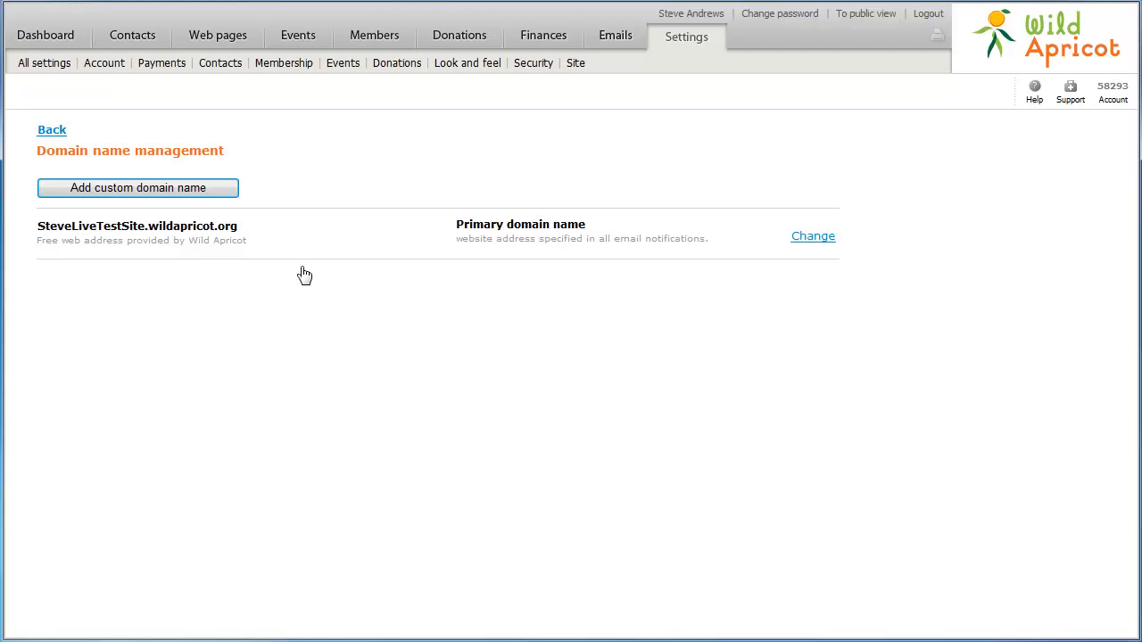
click(533, 63)
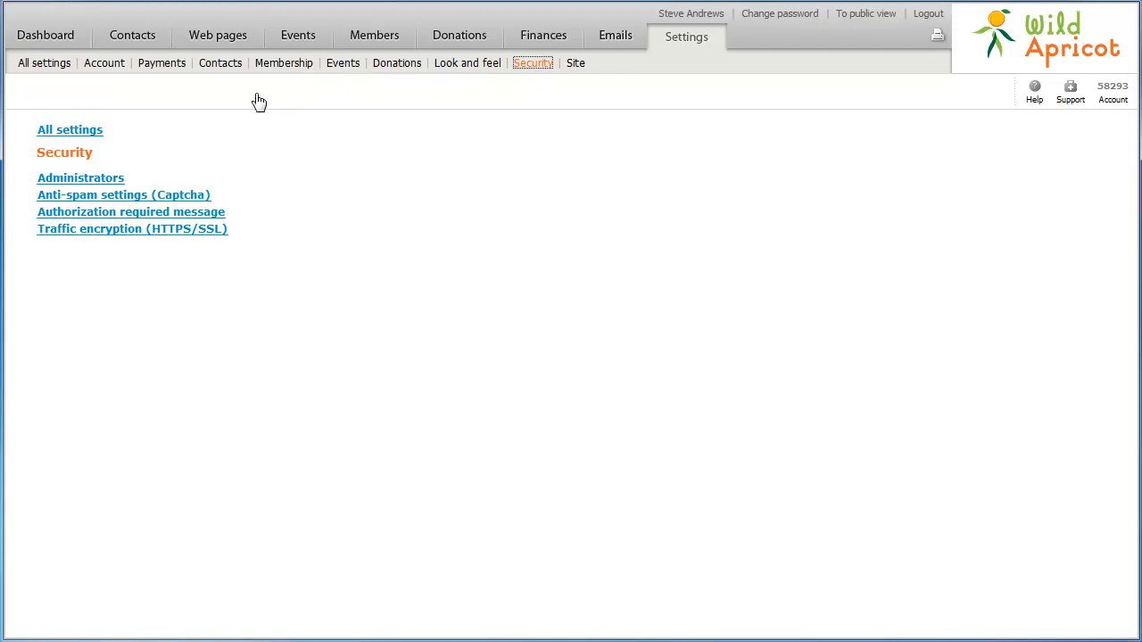
- Set Traffic encryption (HTTPS/SSL) to always redirect to the secure site, and save
click(118, 233)
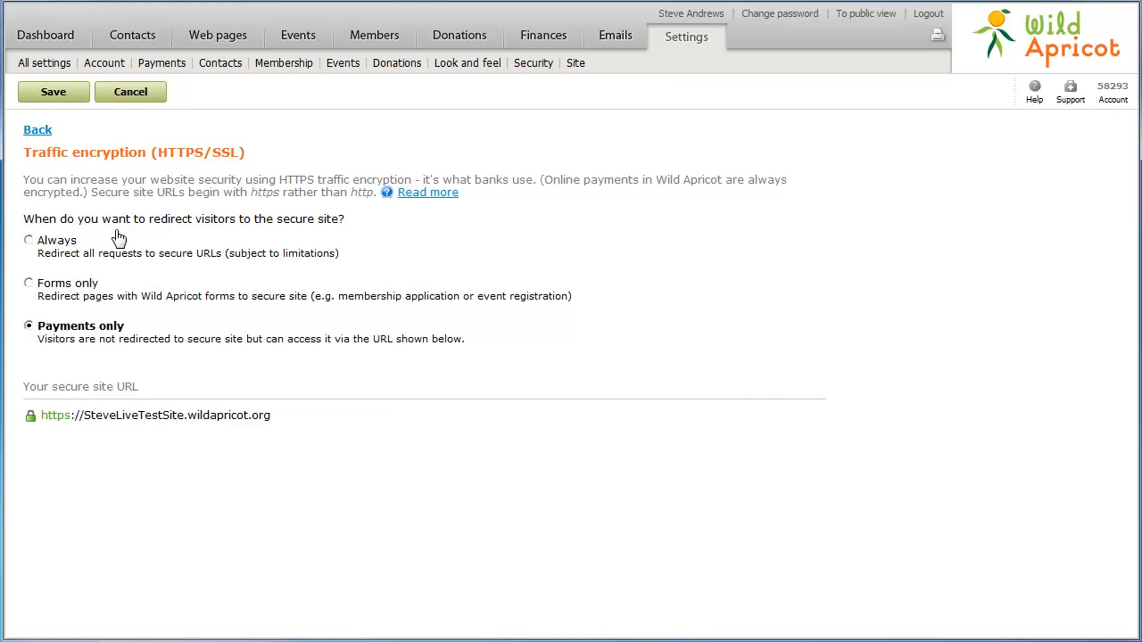
click(31, 242)
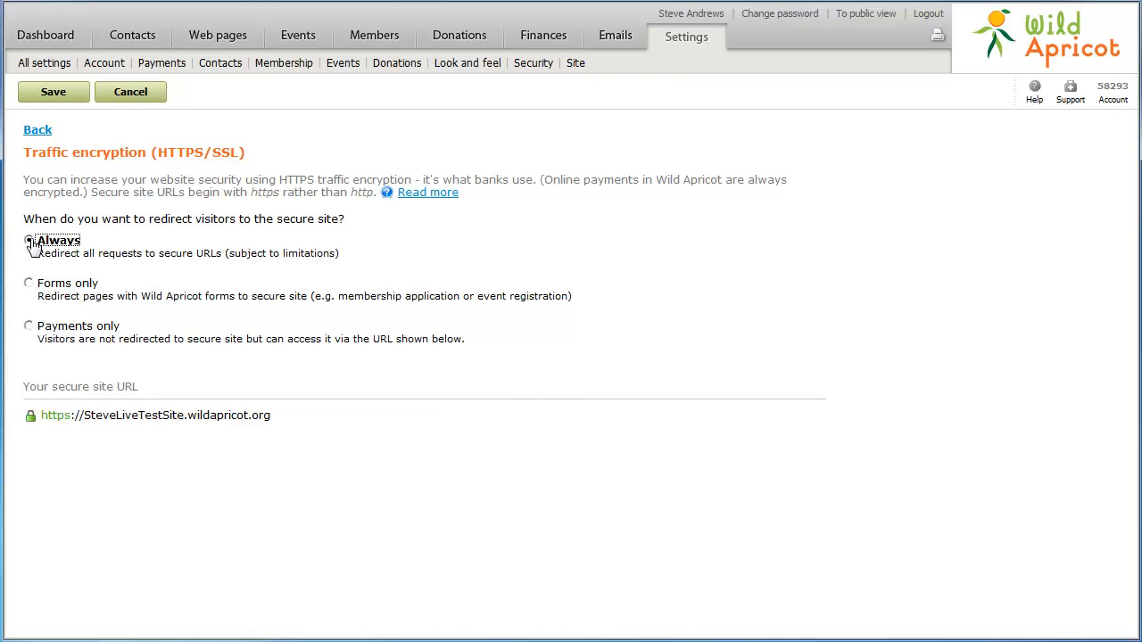
click(53, 91)
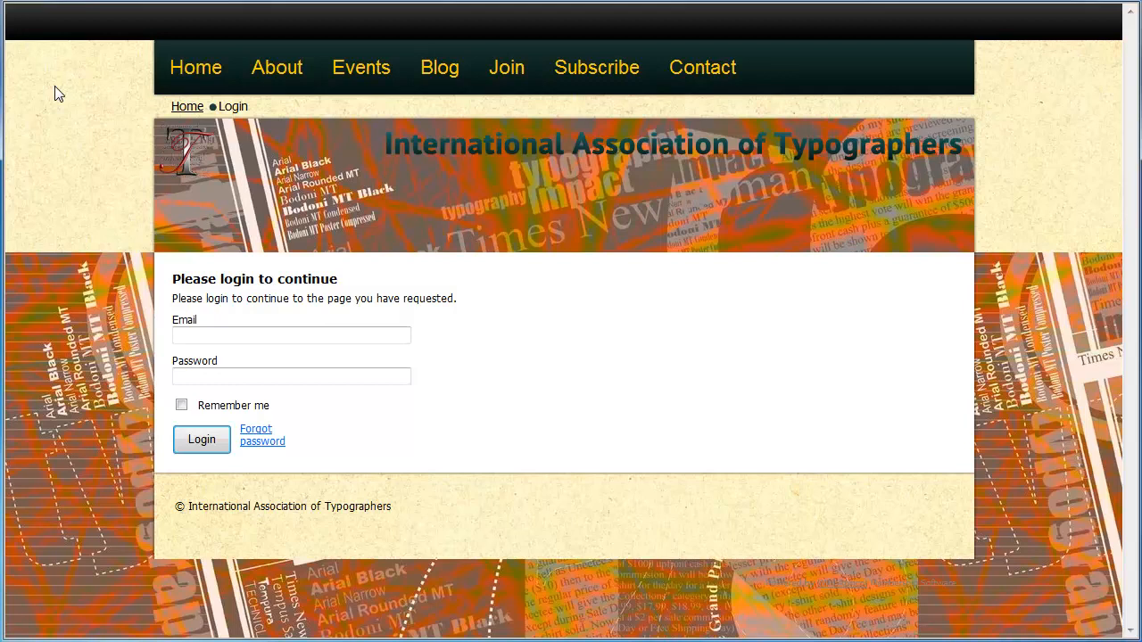